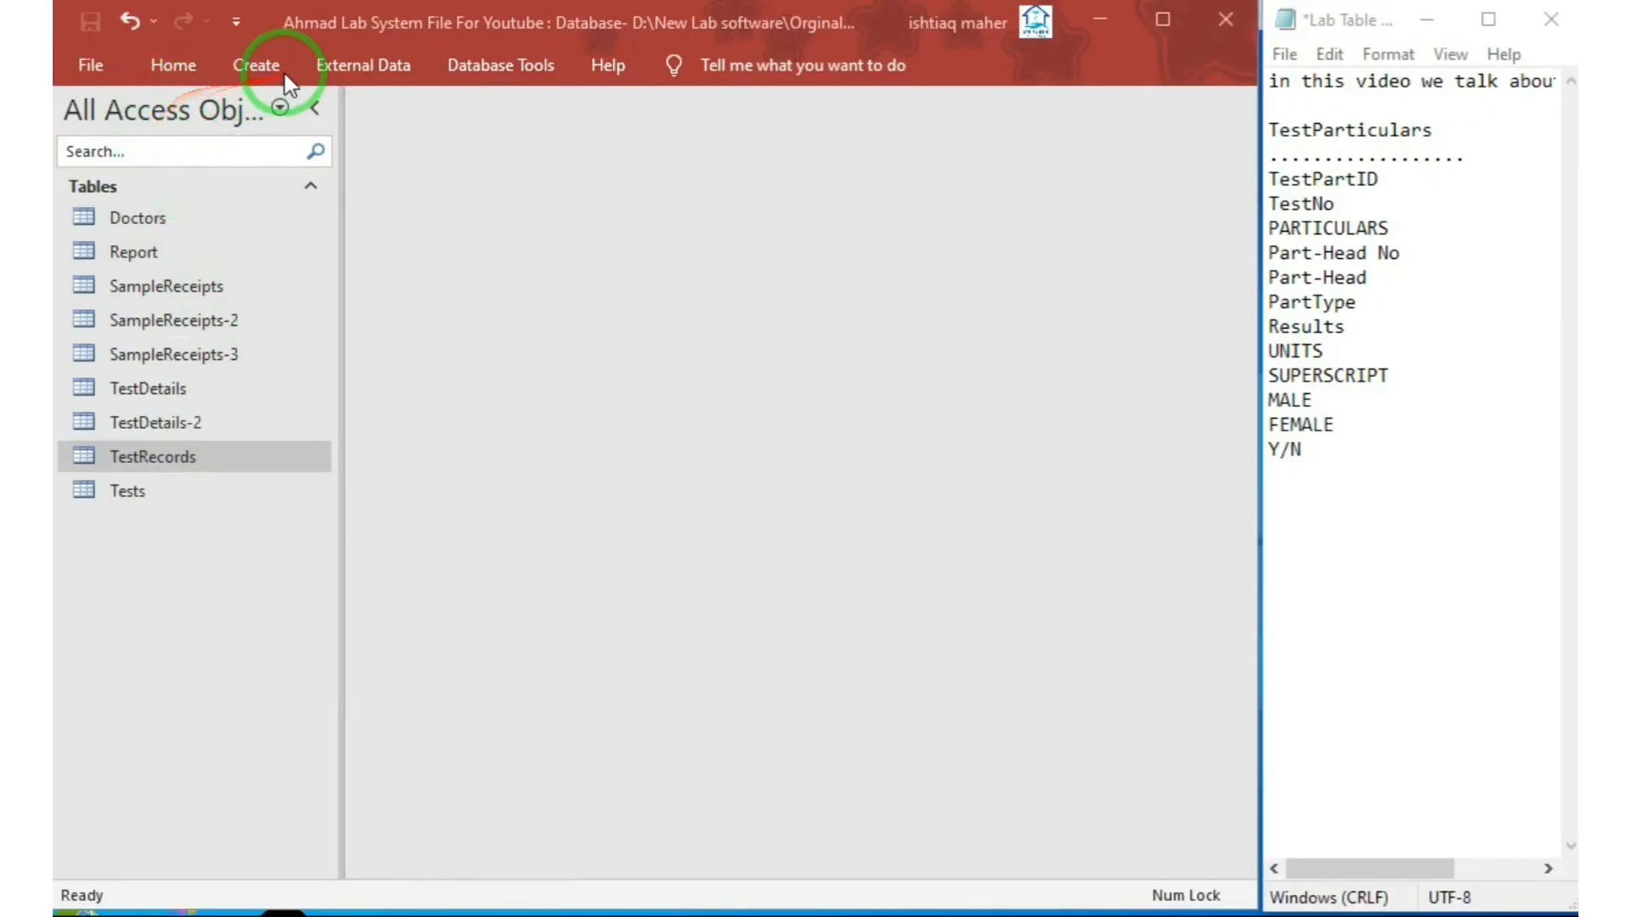
Create a new blank table and switch it to Design View.
left_click(254, 68)
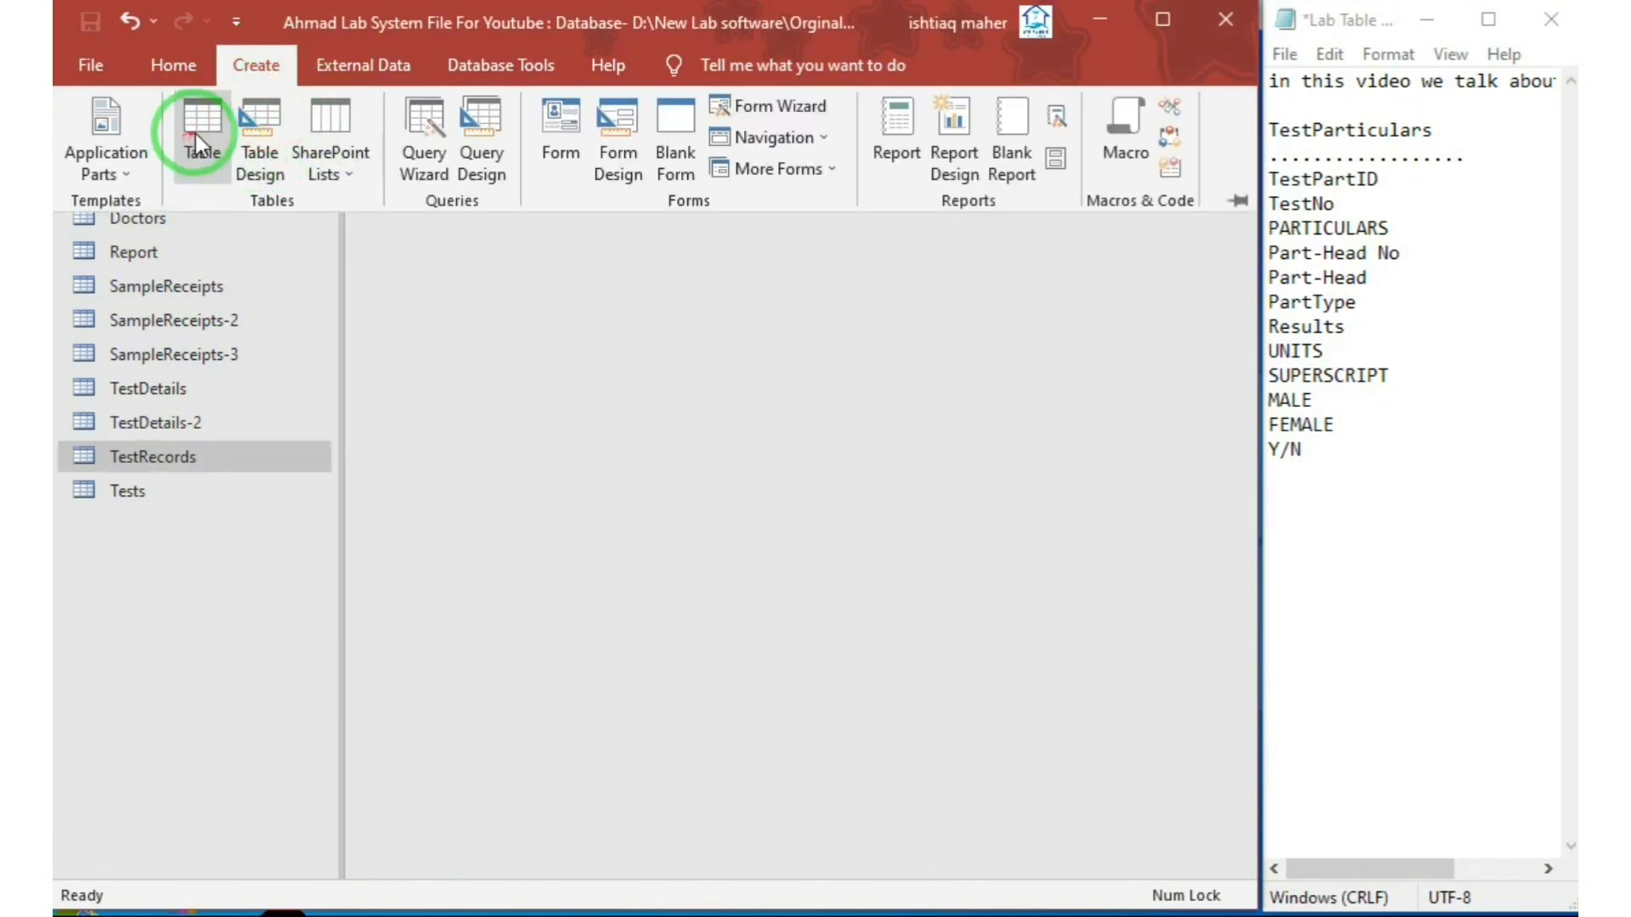
left_click(197, 134)
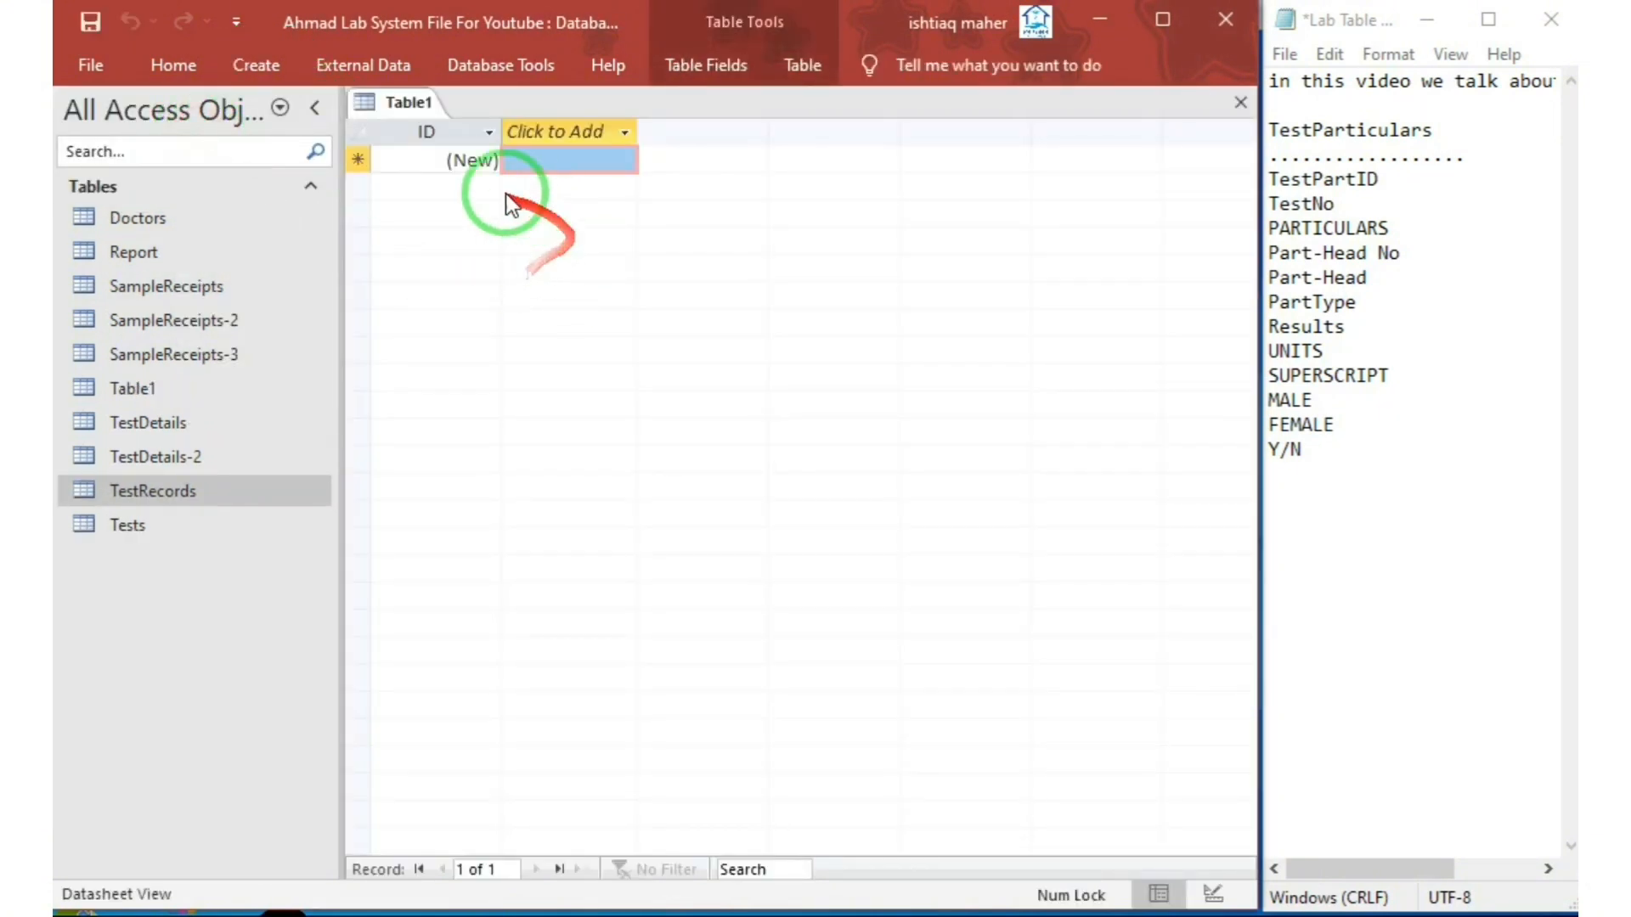
right_click(411, 107)
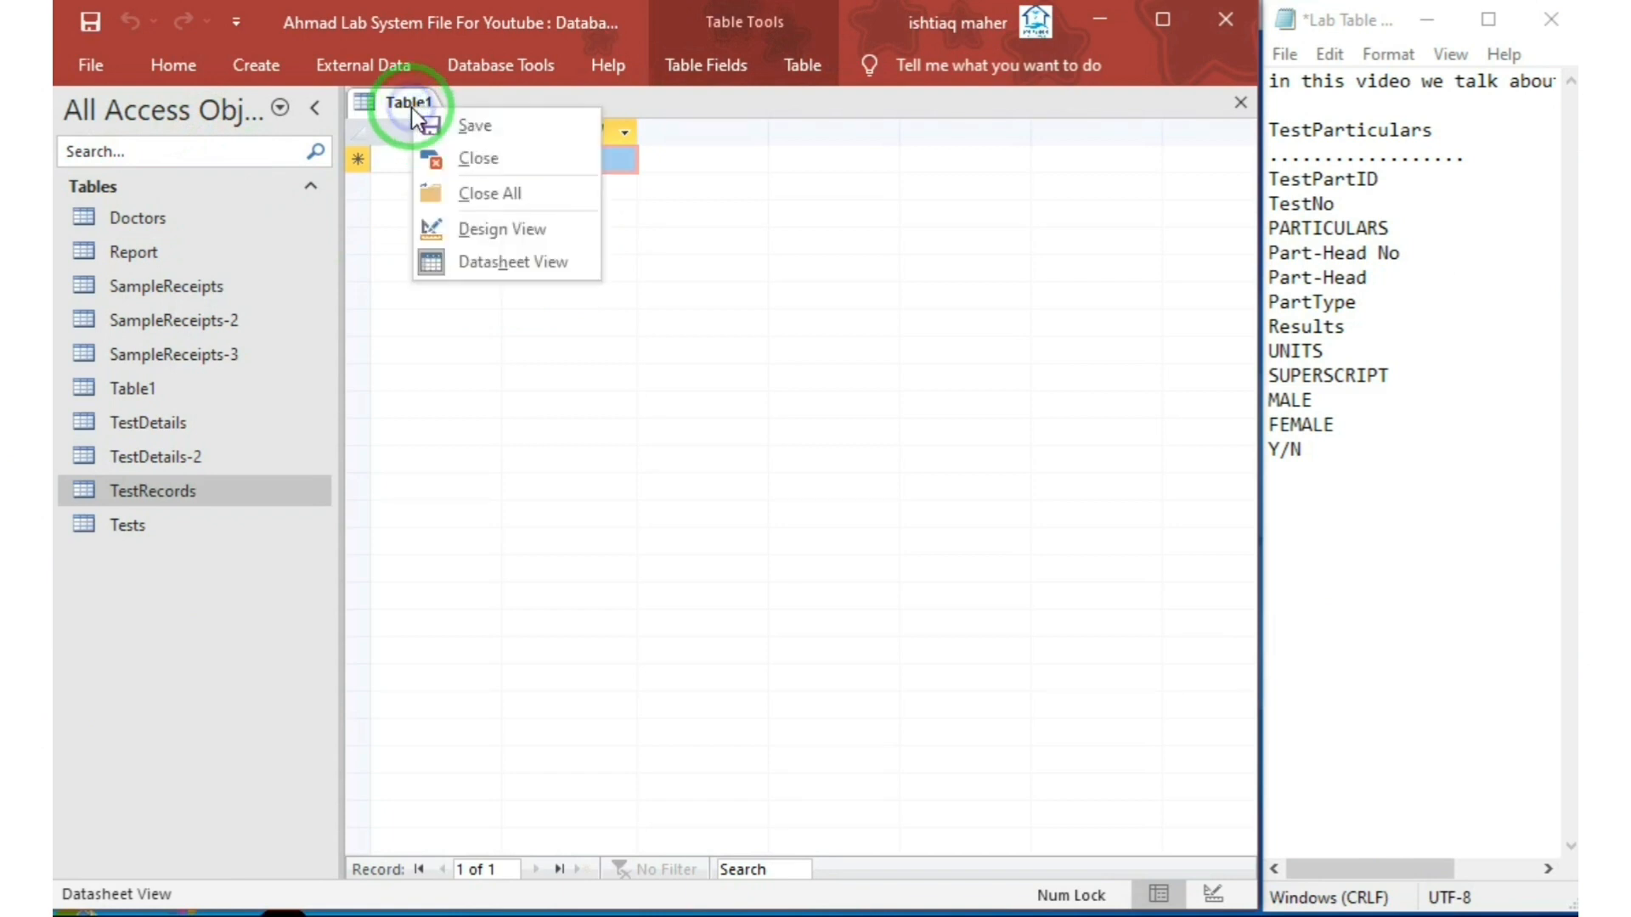
left_click(506, 234)
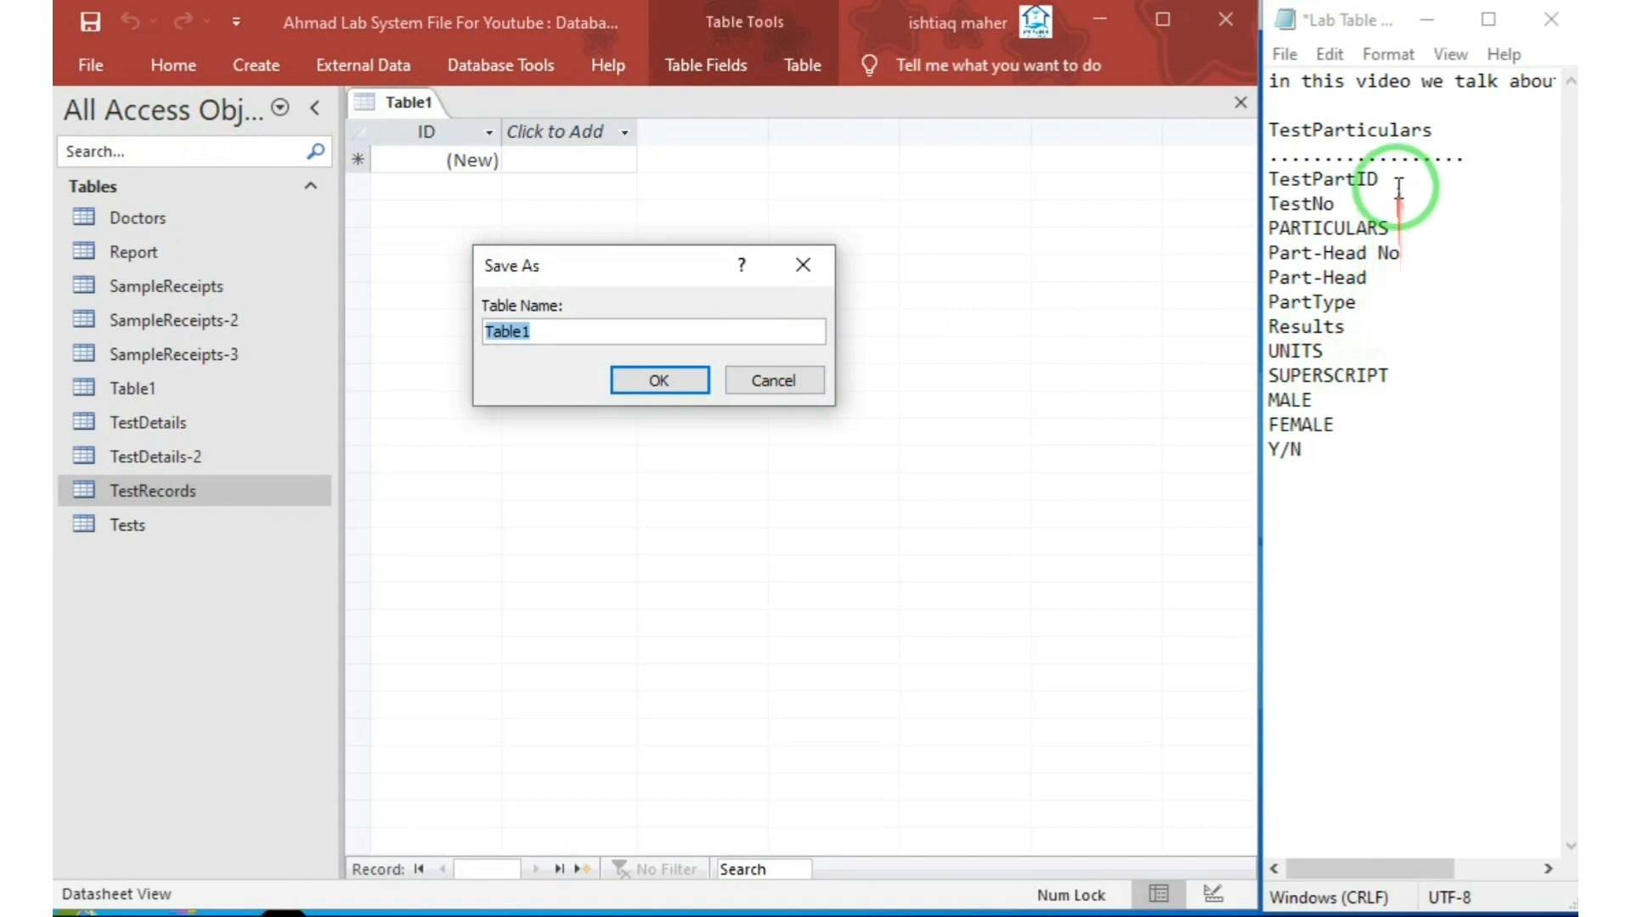
Save the new table as TestParticulars, copying the name from the heading in the Notepad notes.
left_click_drag(1398, 185, 1278, 182)
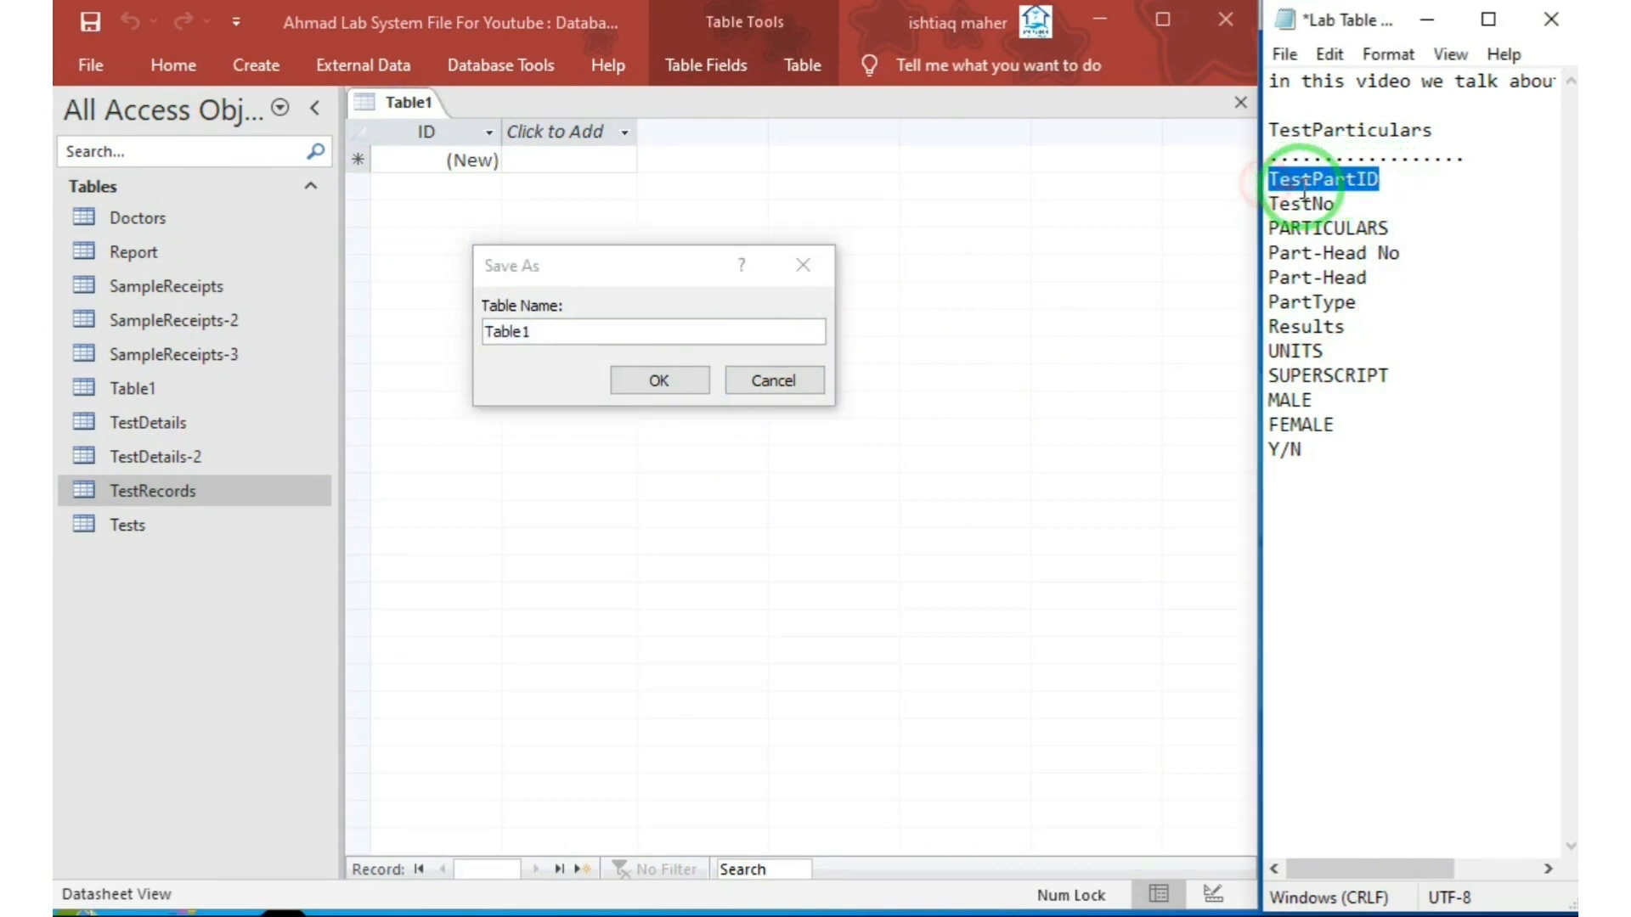
right_click(1301, 184)
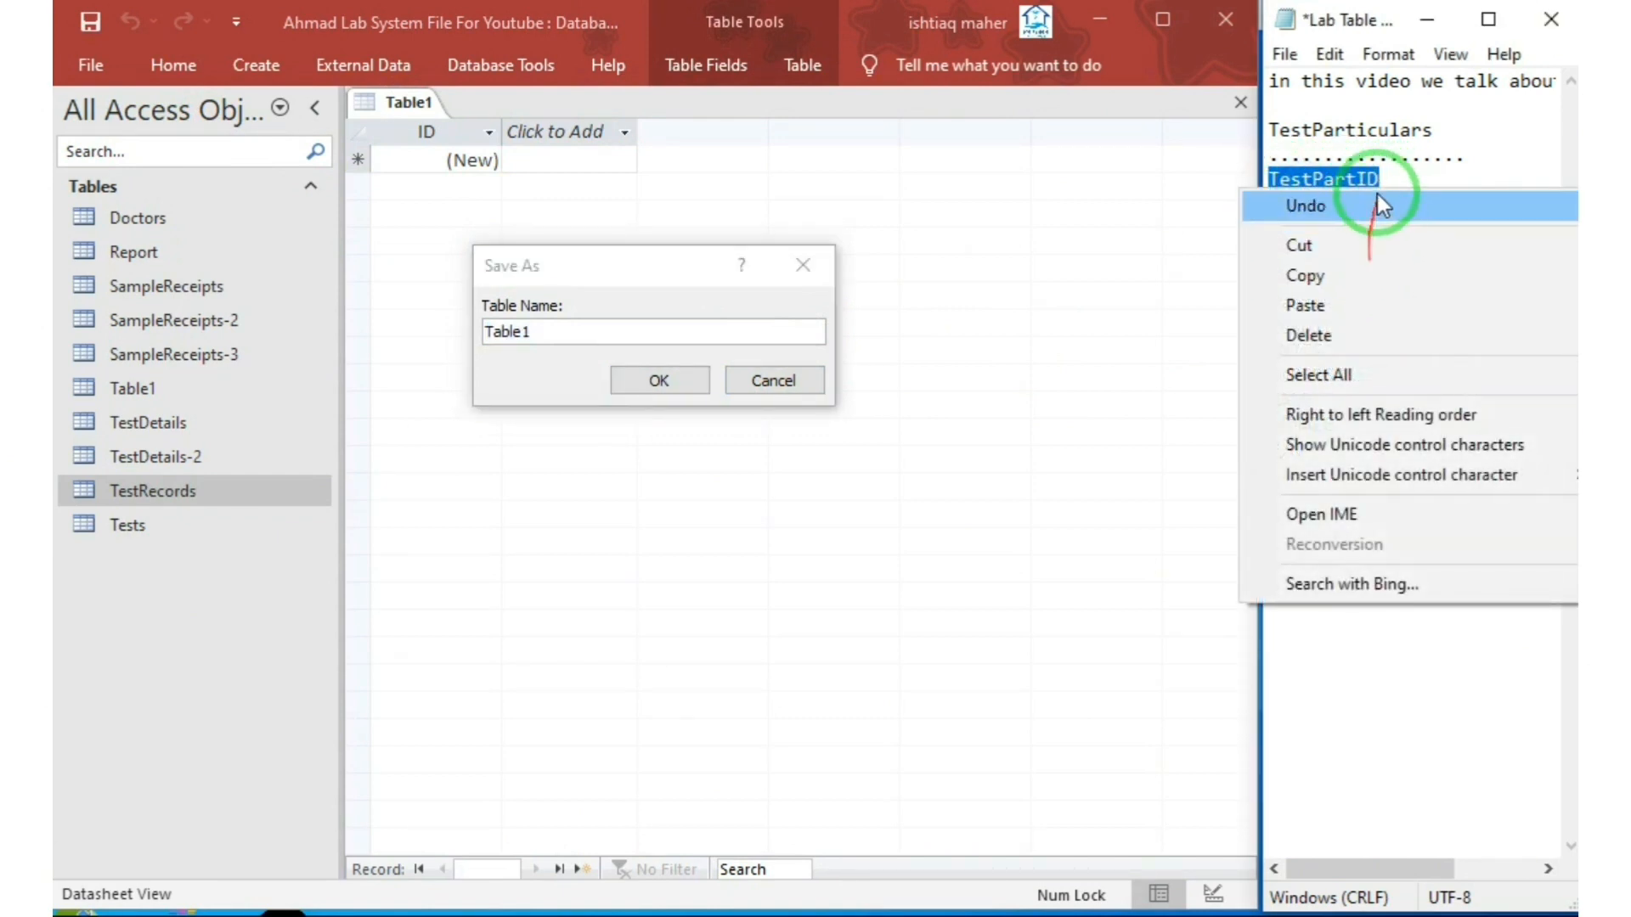
left_click(1431, 128)
left_click_drag(1431, 127, 1240, 132)
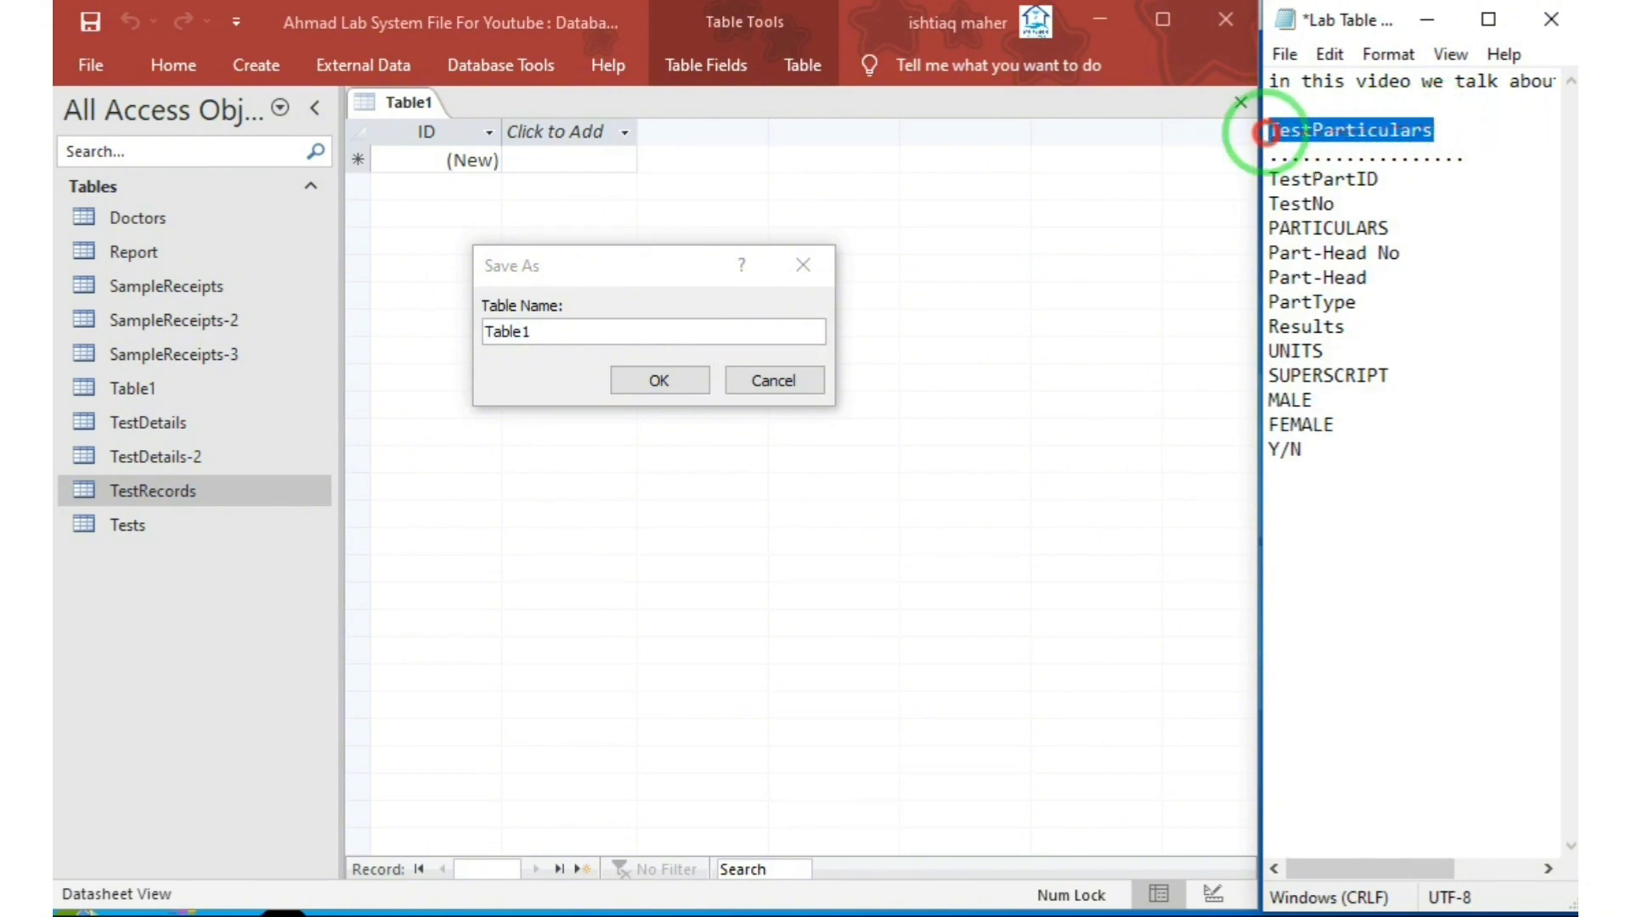
right_click(1296, 134)
left_click(1370, 224)
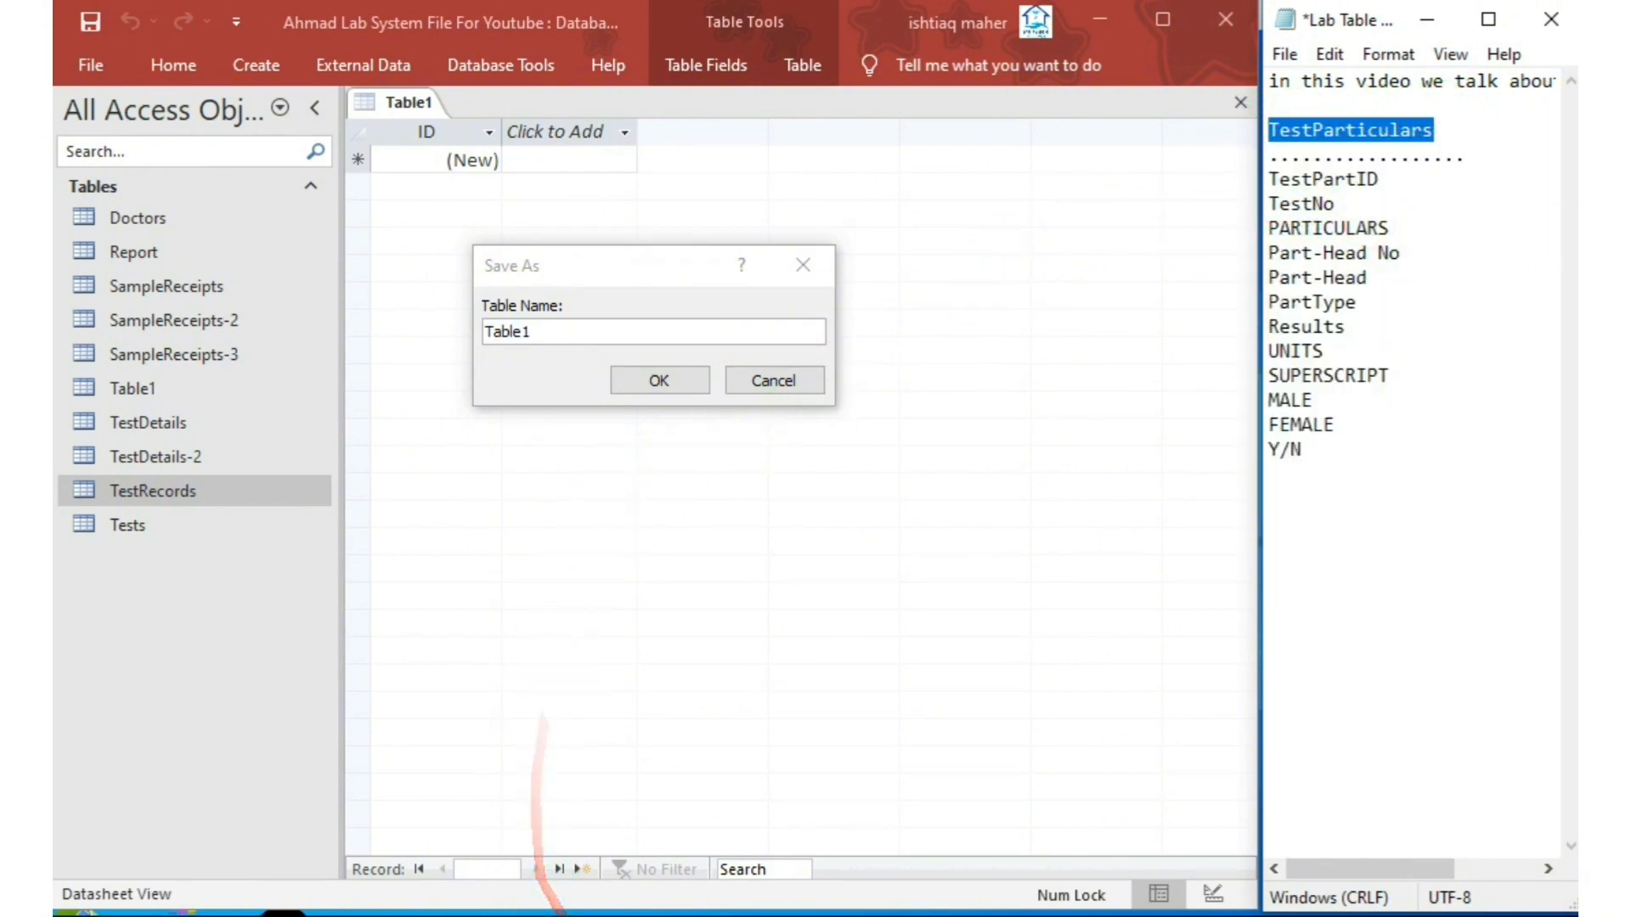
left_click(752, 916)
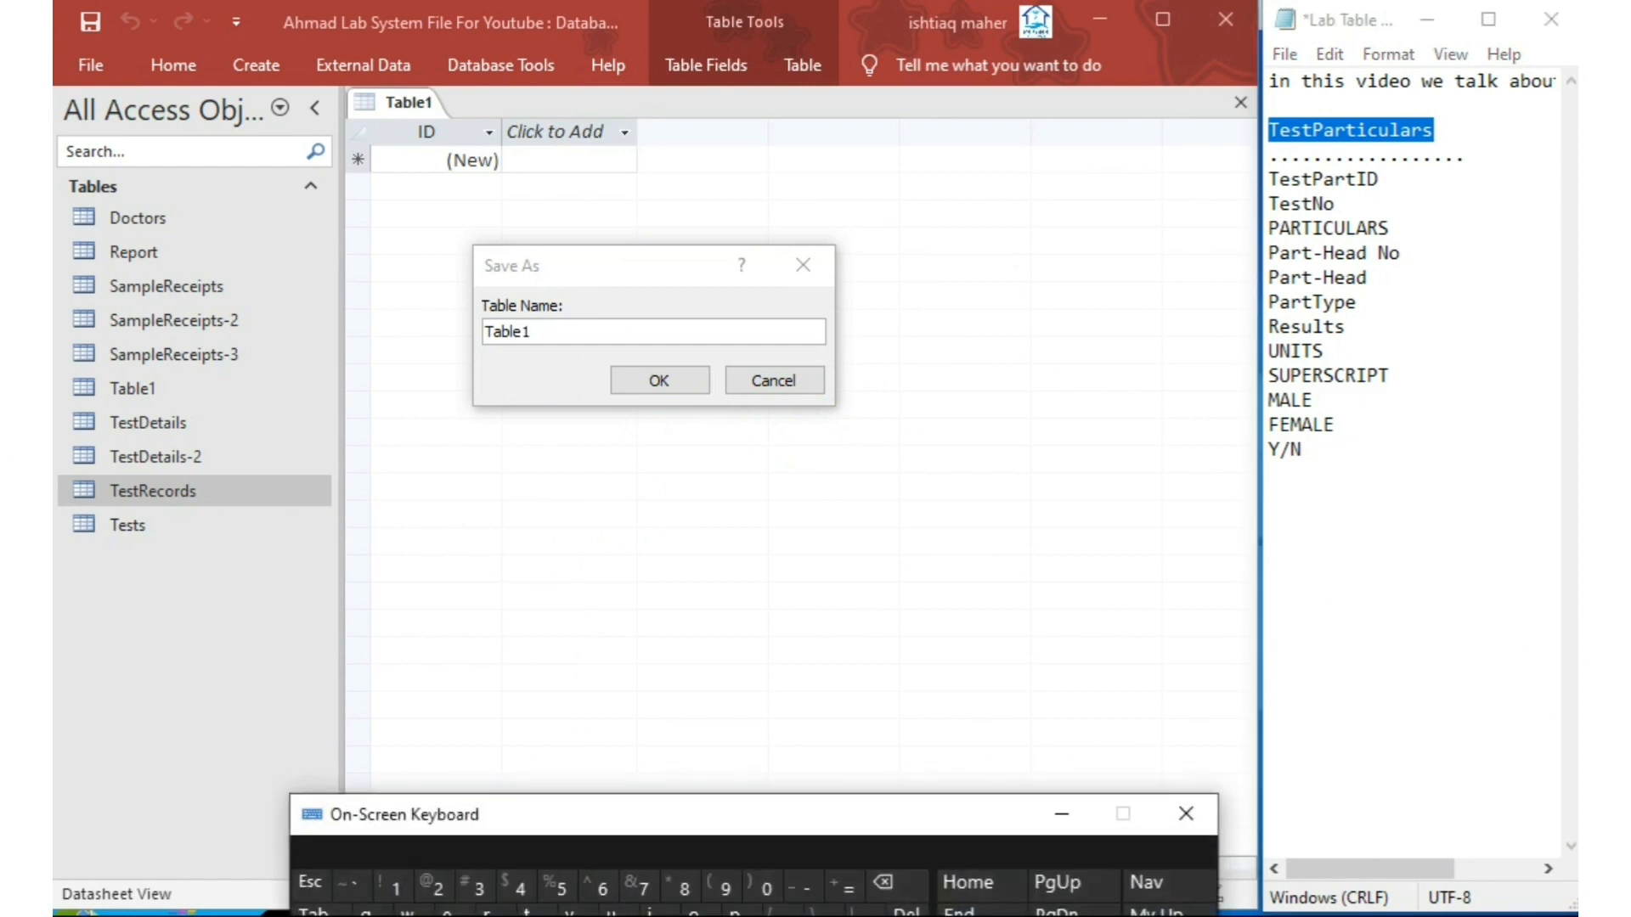
left_click(563, 324)
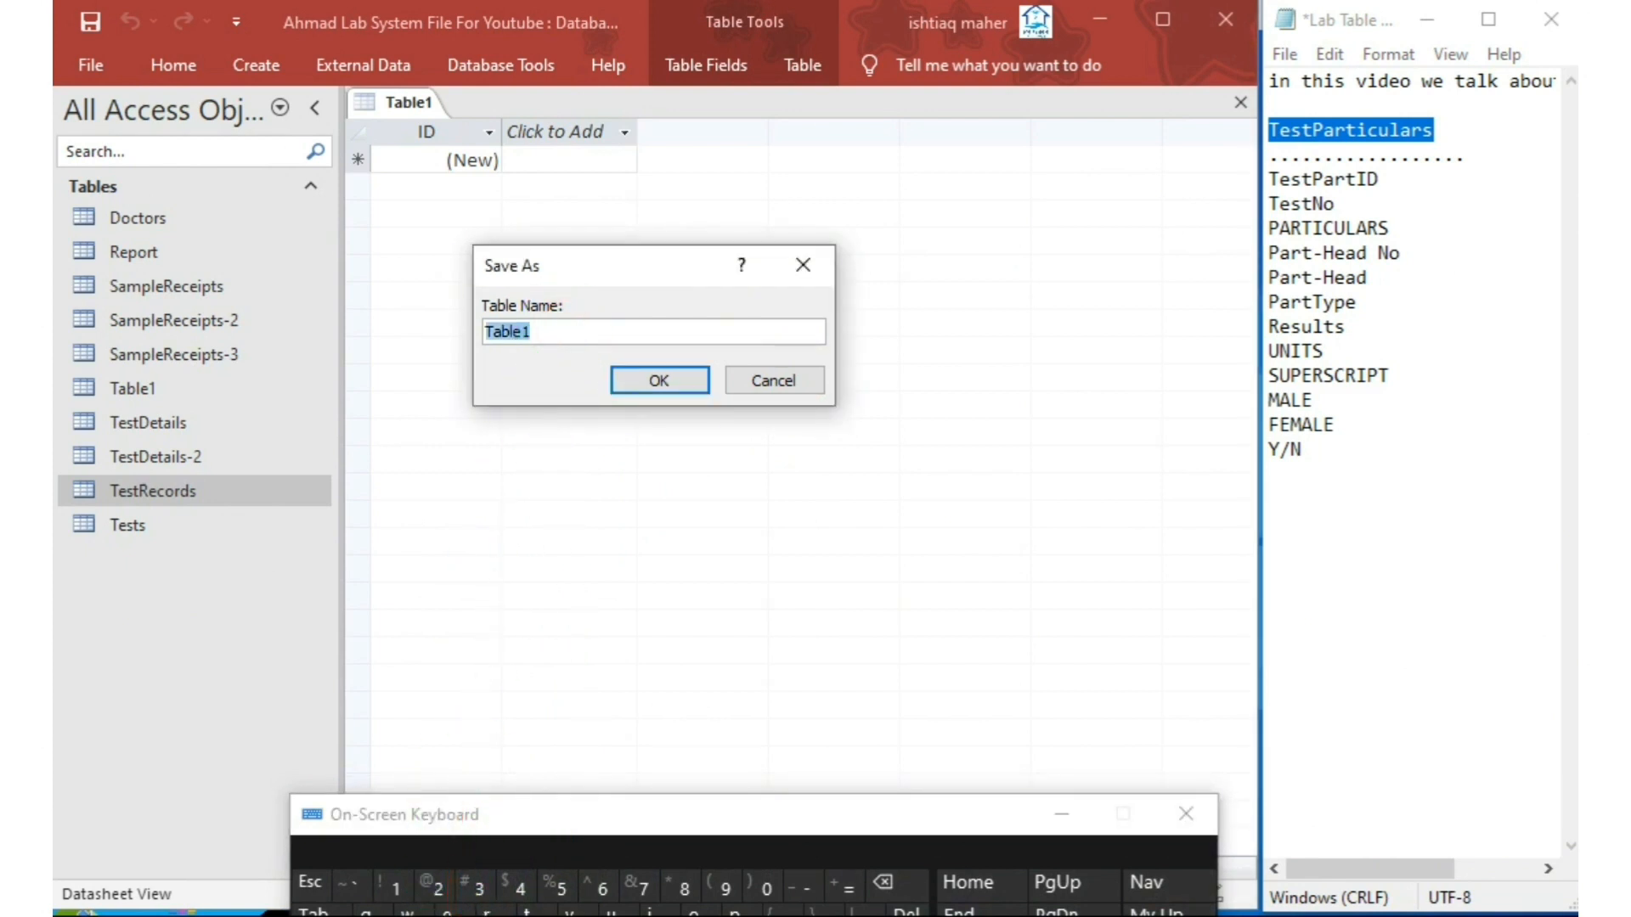
key("ctrl+v")
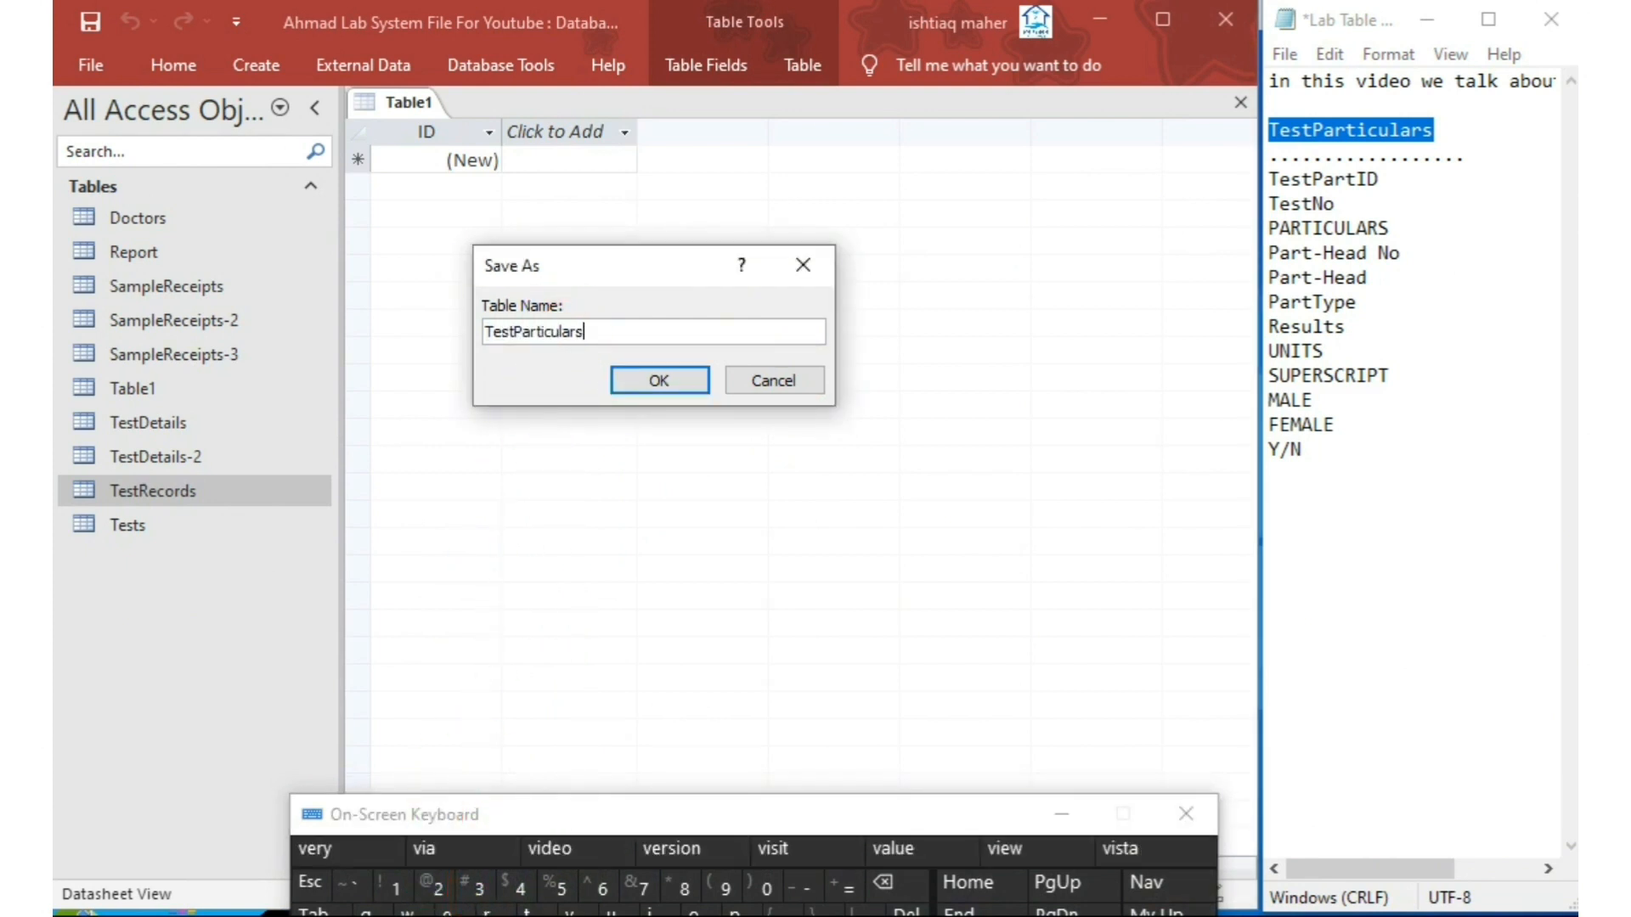
left_click(661, 387)
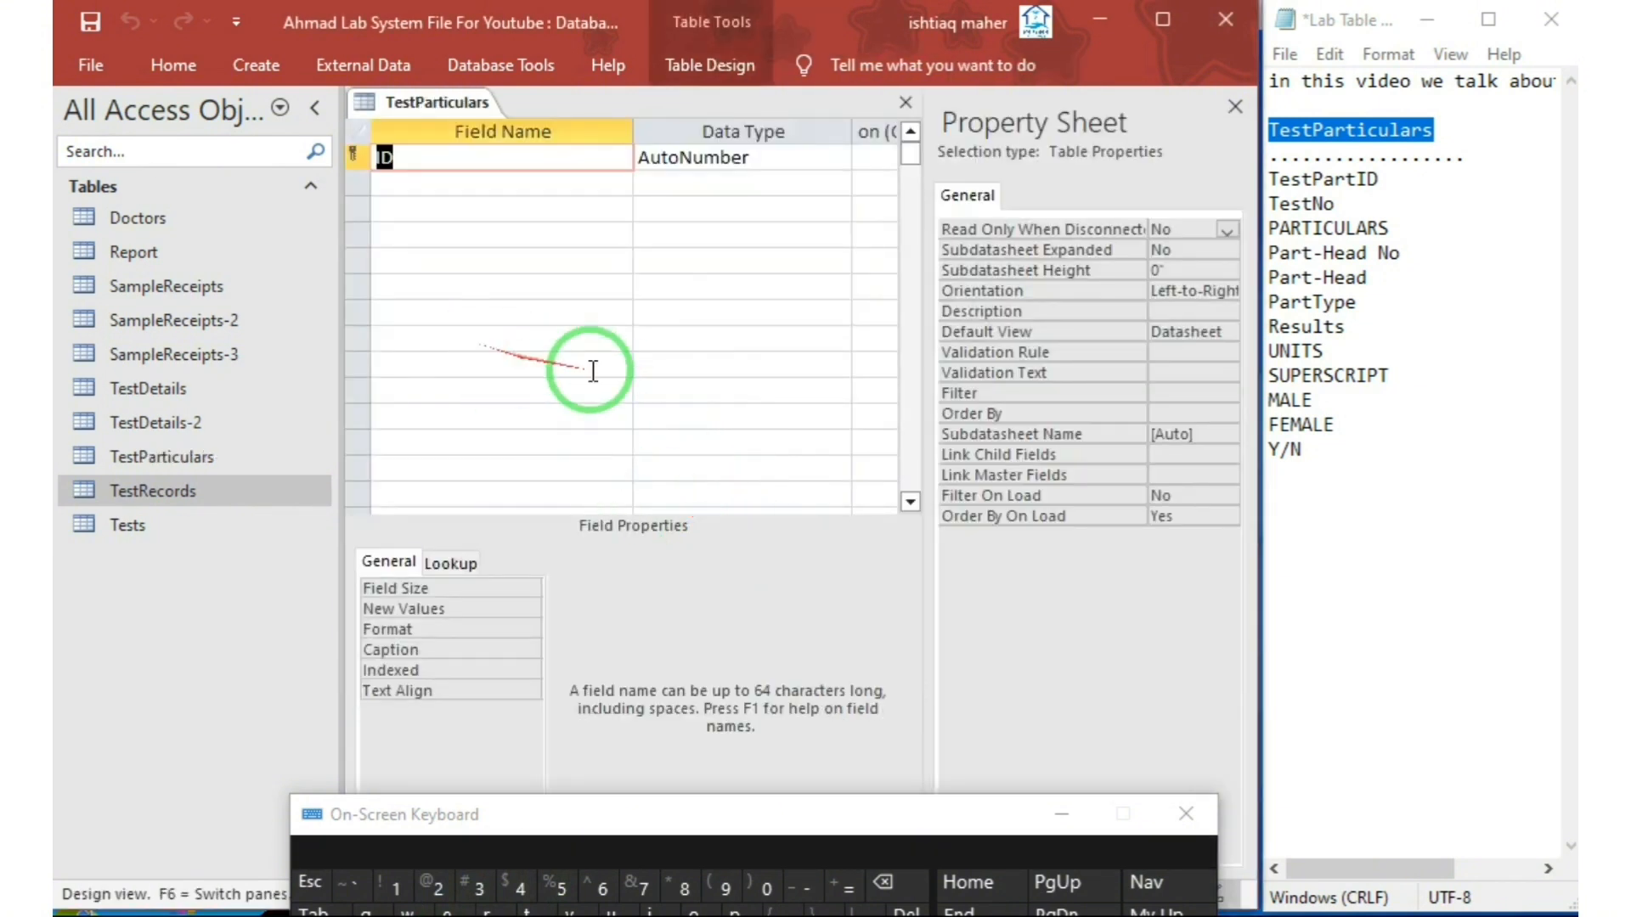
Rename the ID field to TestPartID, using the name copied from the notes.
left_click_drag(1379, 180, 1281, 187)
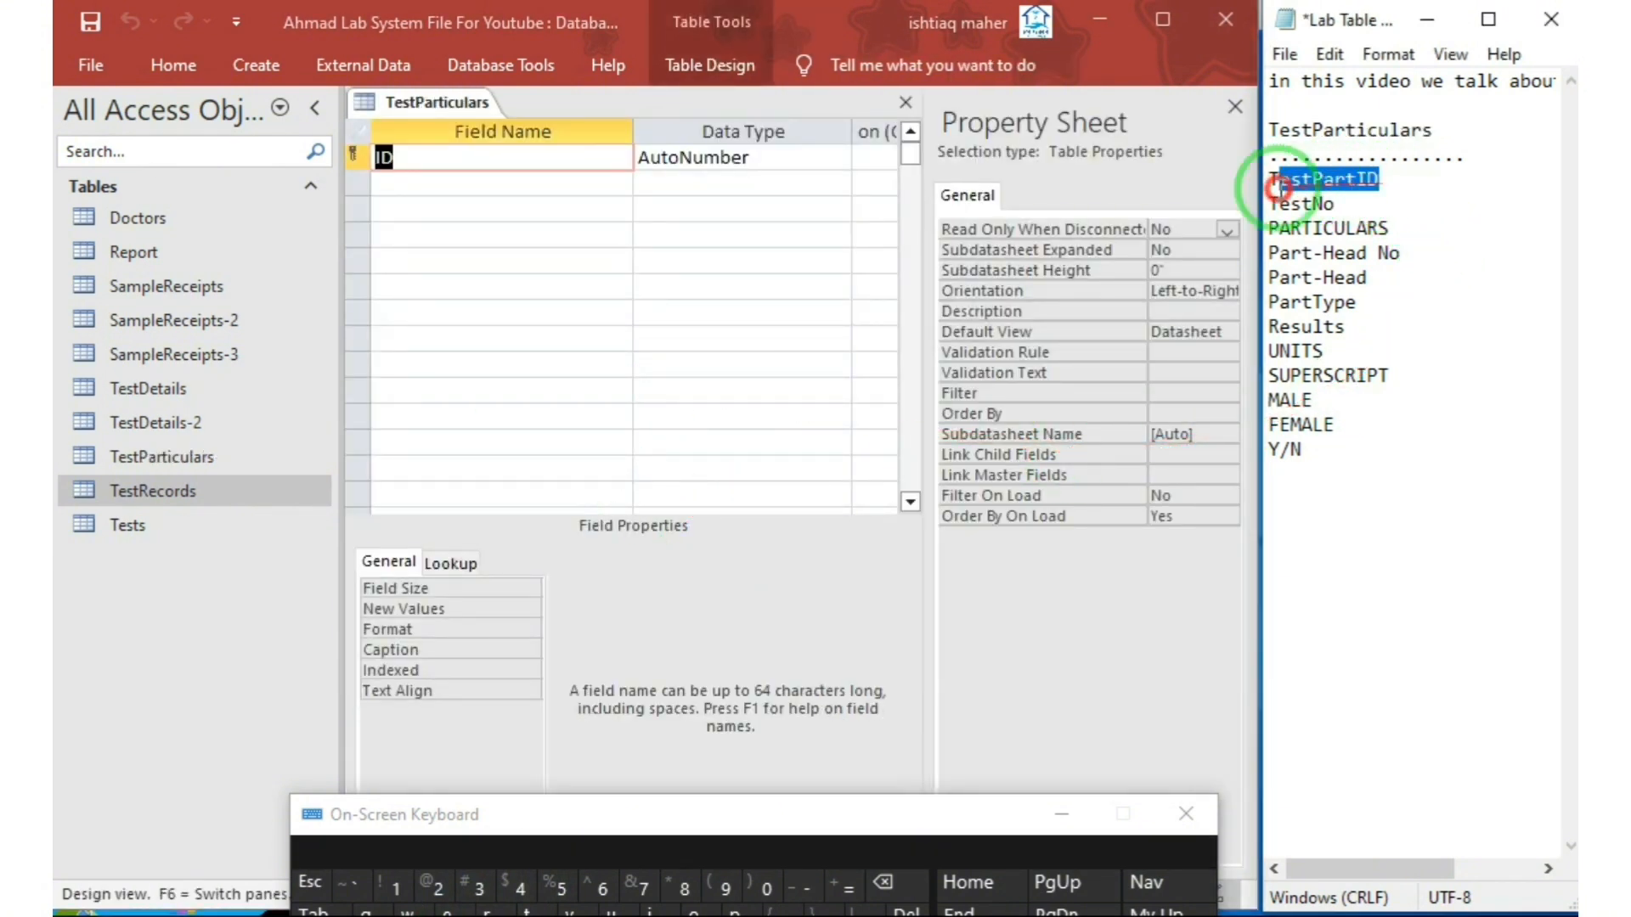
right_click(1308, 188)
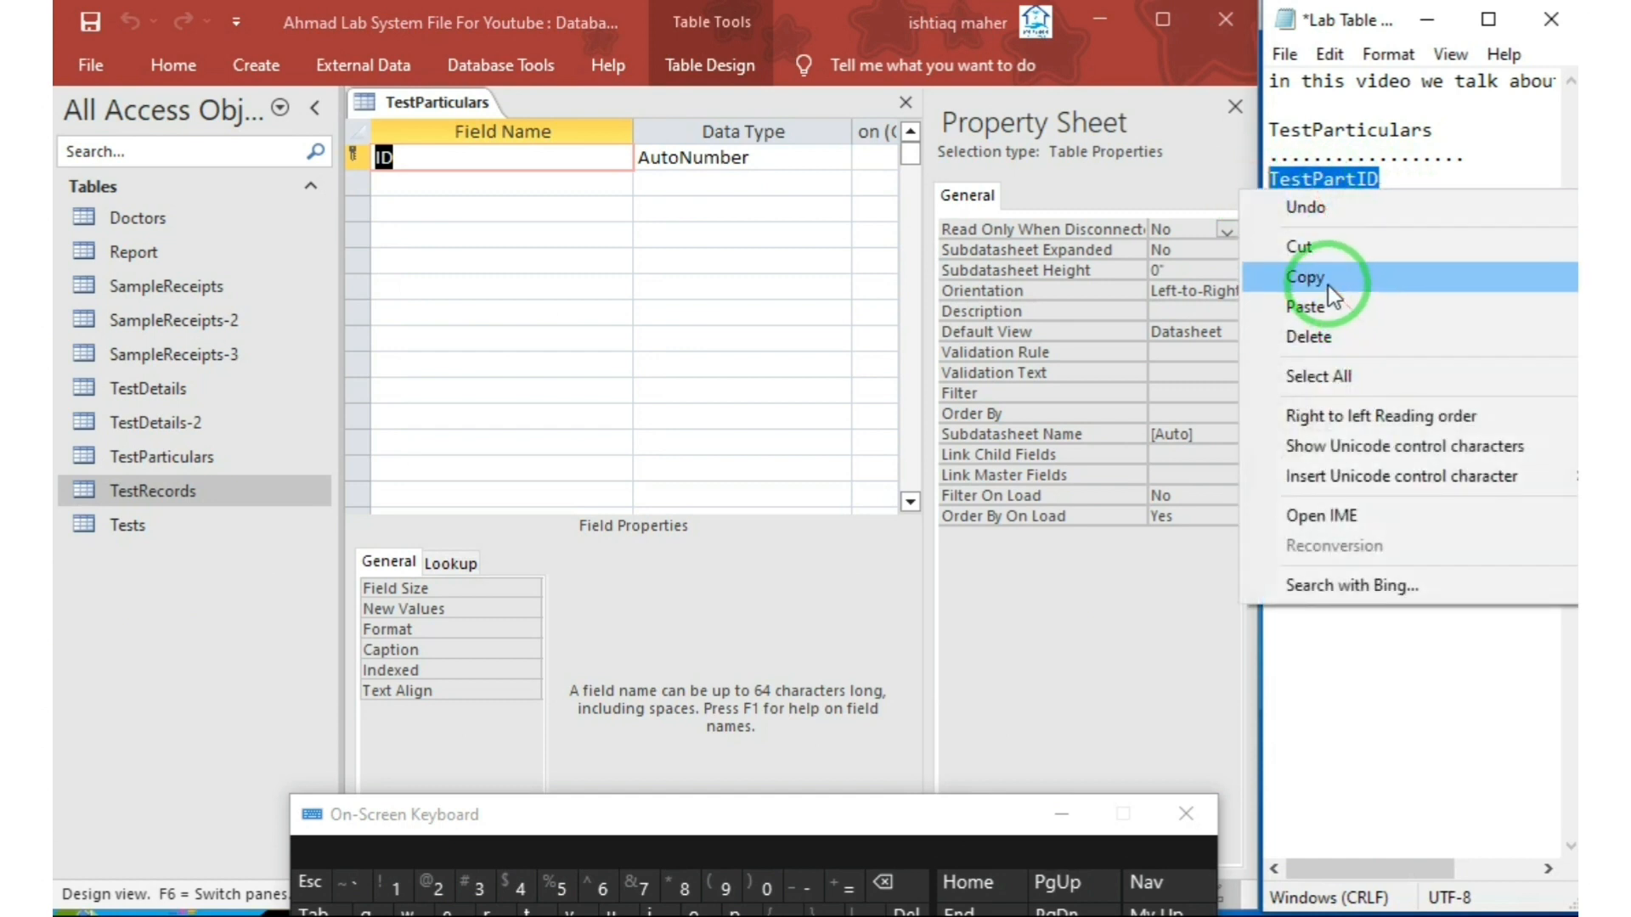
left_click(1329, 285)
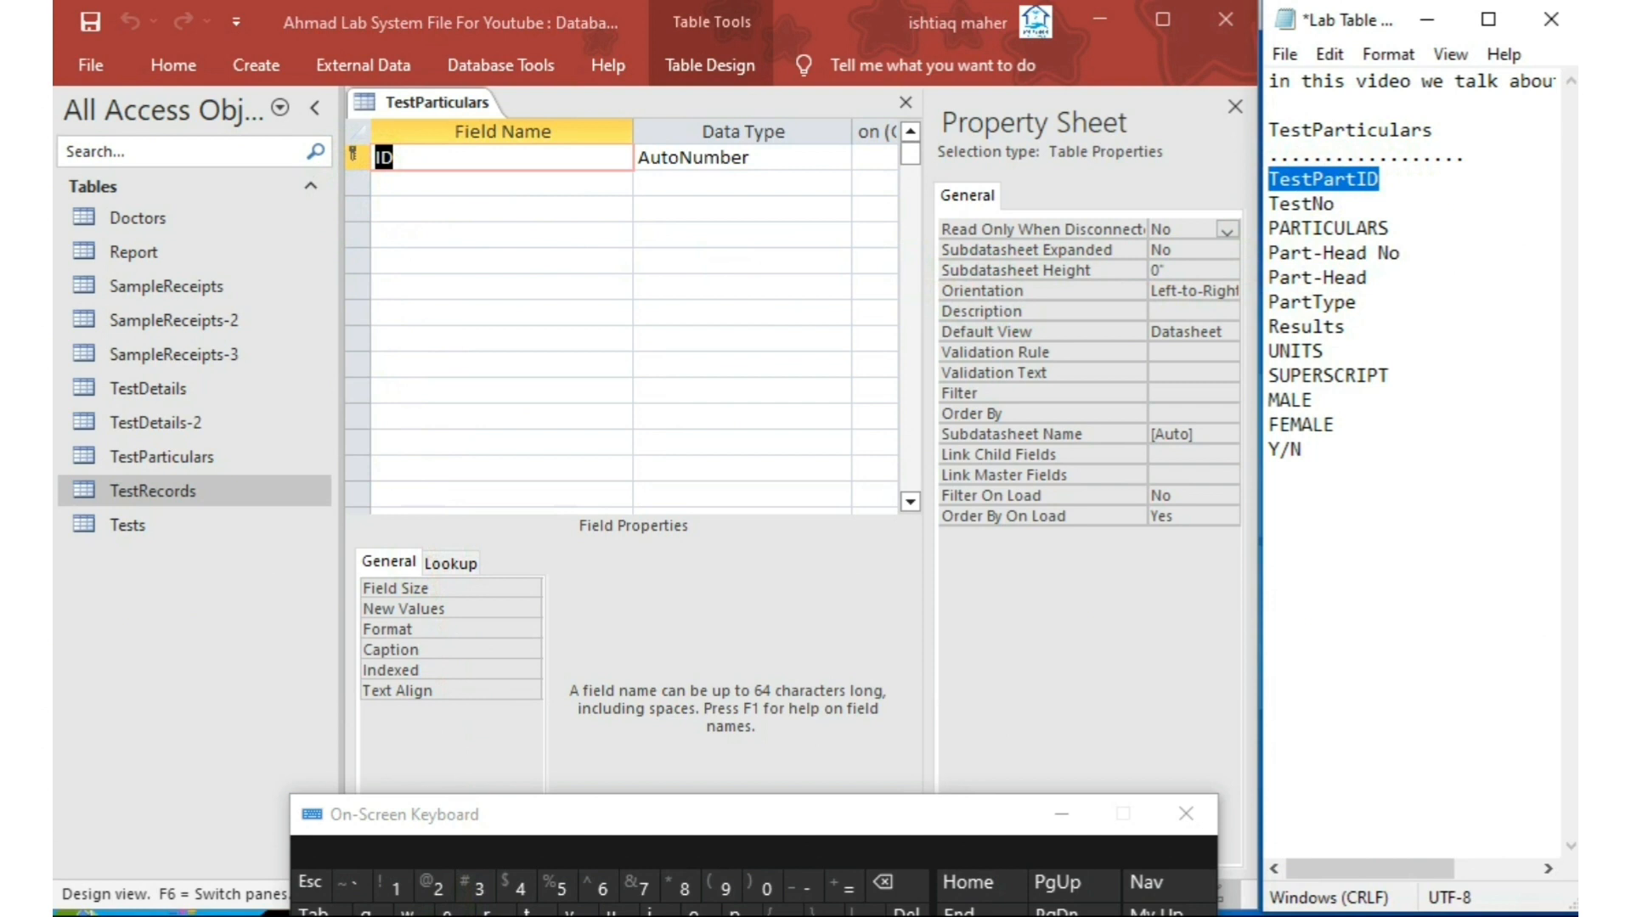
key("ctrl+v")
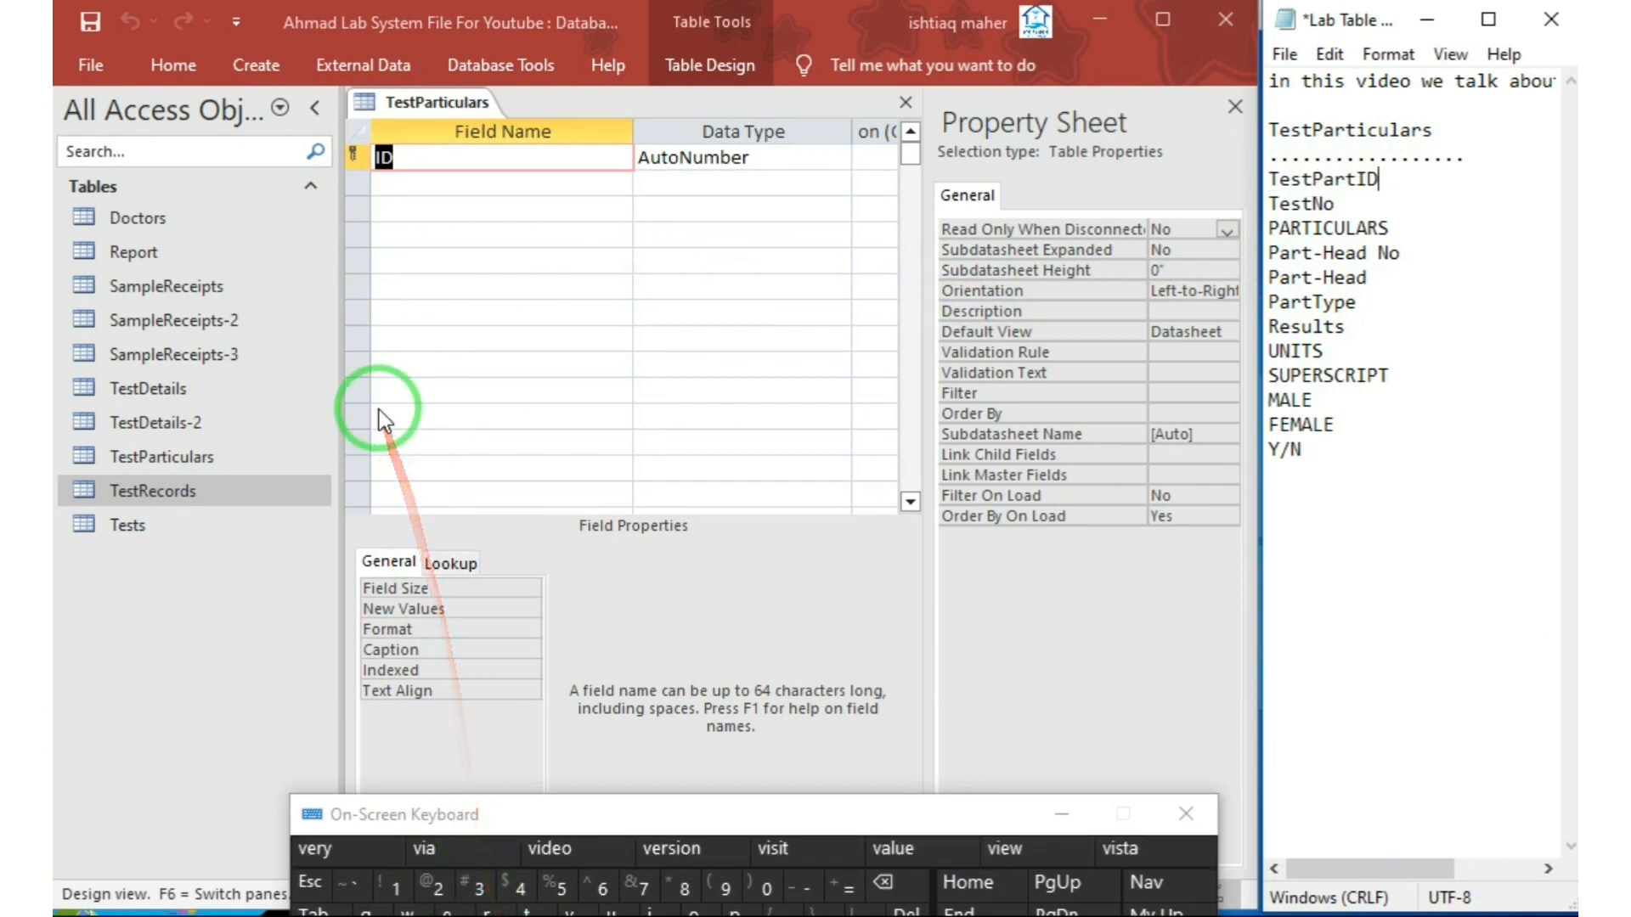
left_click(413, 153)
left_click_drag(411, 153, 355, 153)
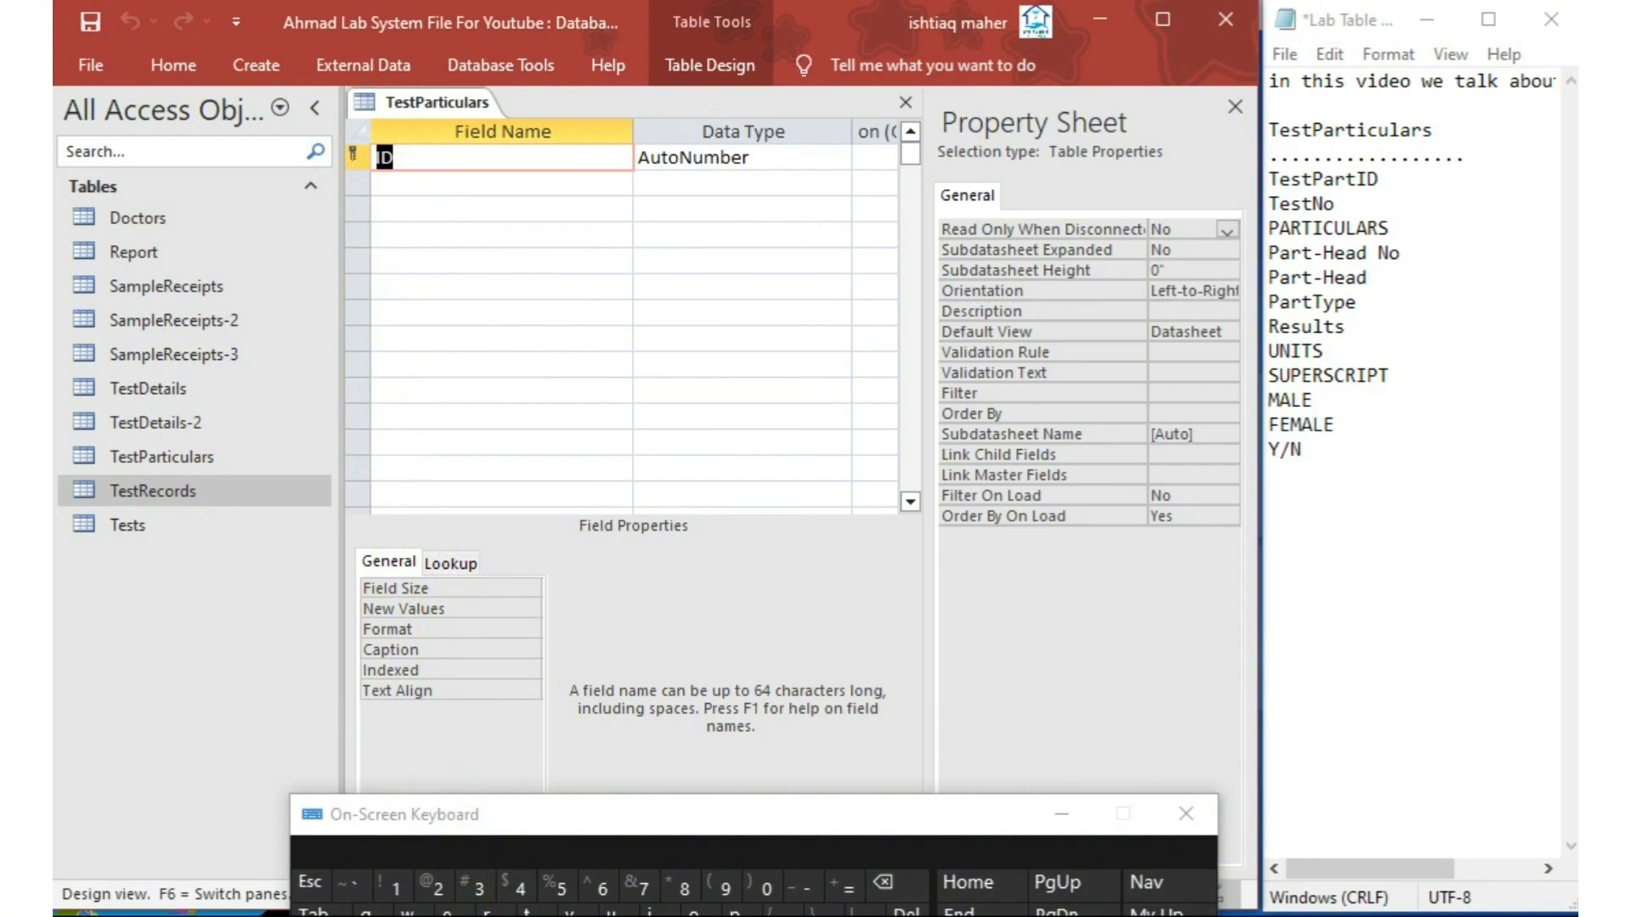
key("ctrl+v")
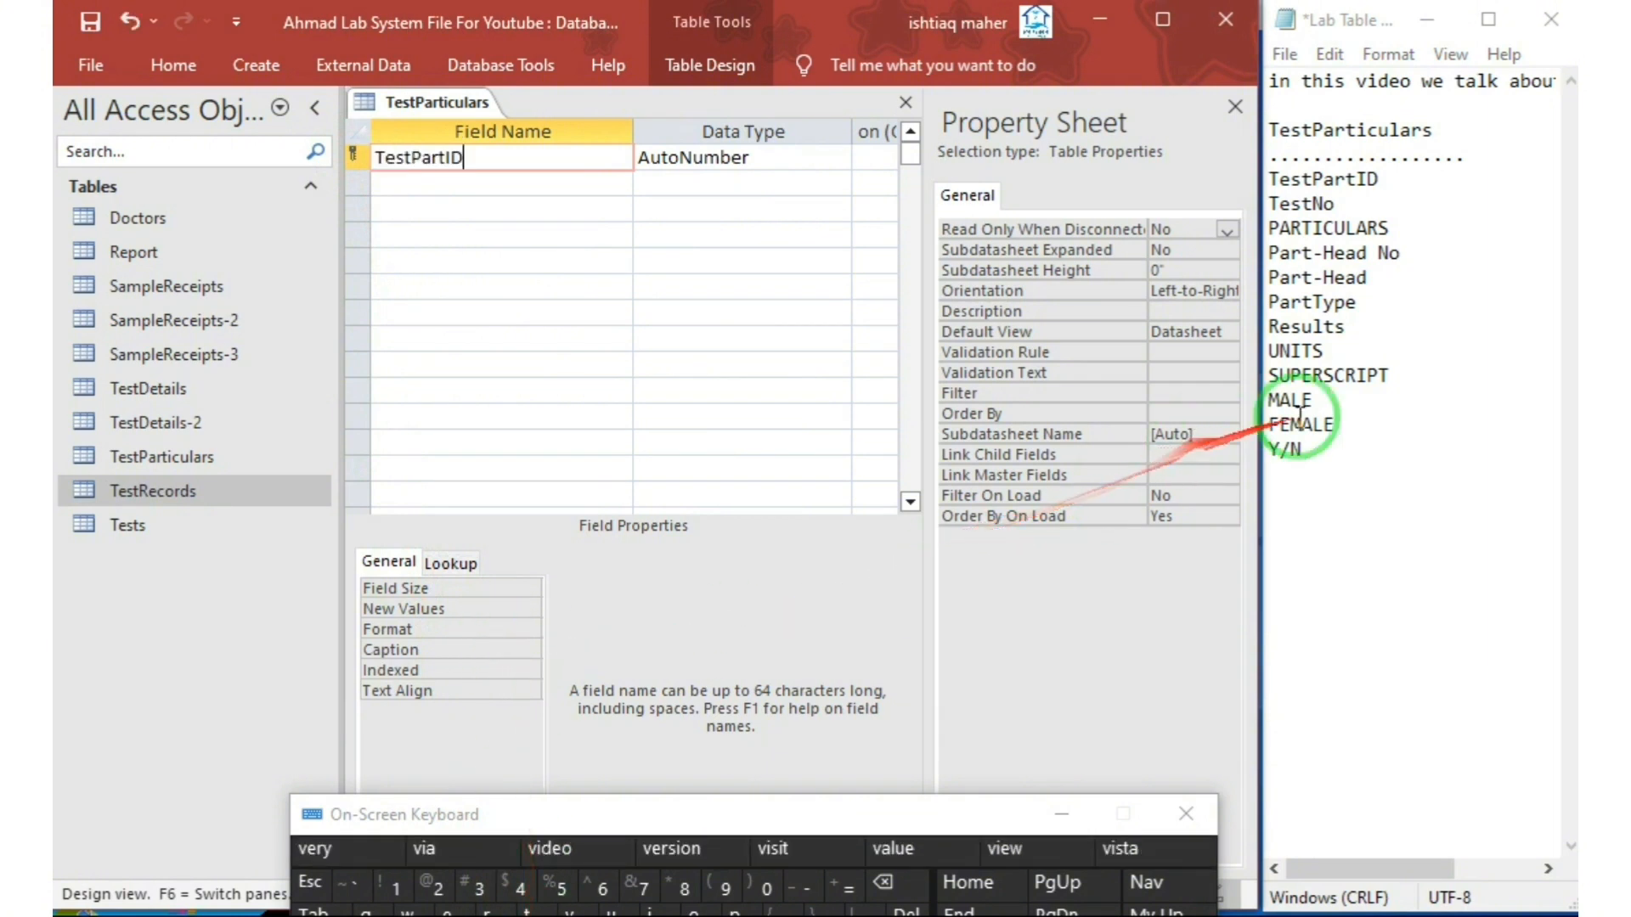
Add a second field named TestNo below TestPartID, copying the name from the notes.
left_click_drag(1339, 204, 1265, 204)
right_click(1308, 204)
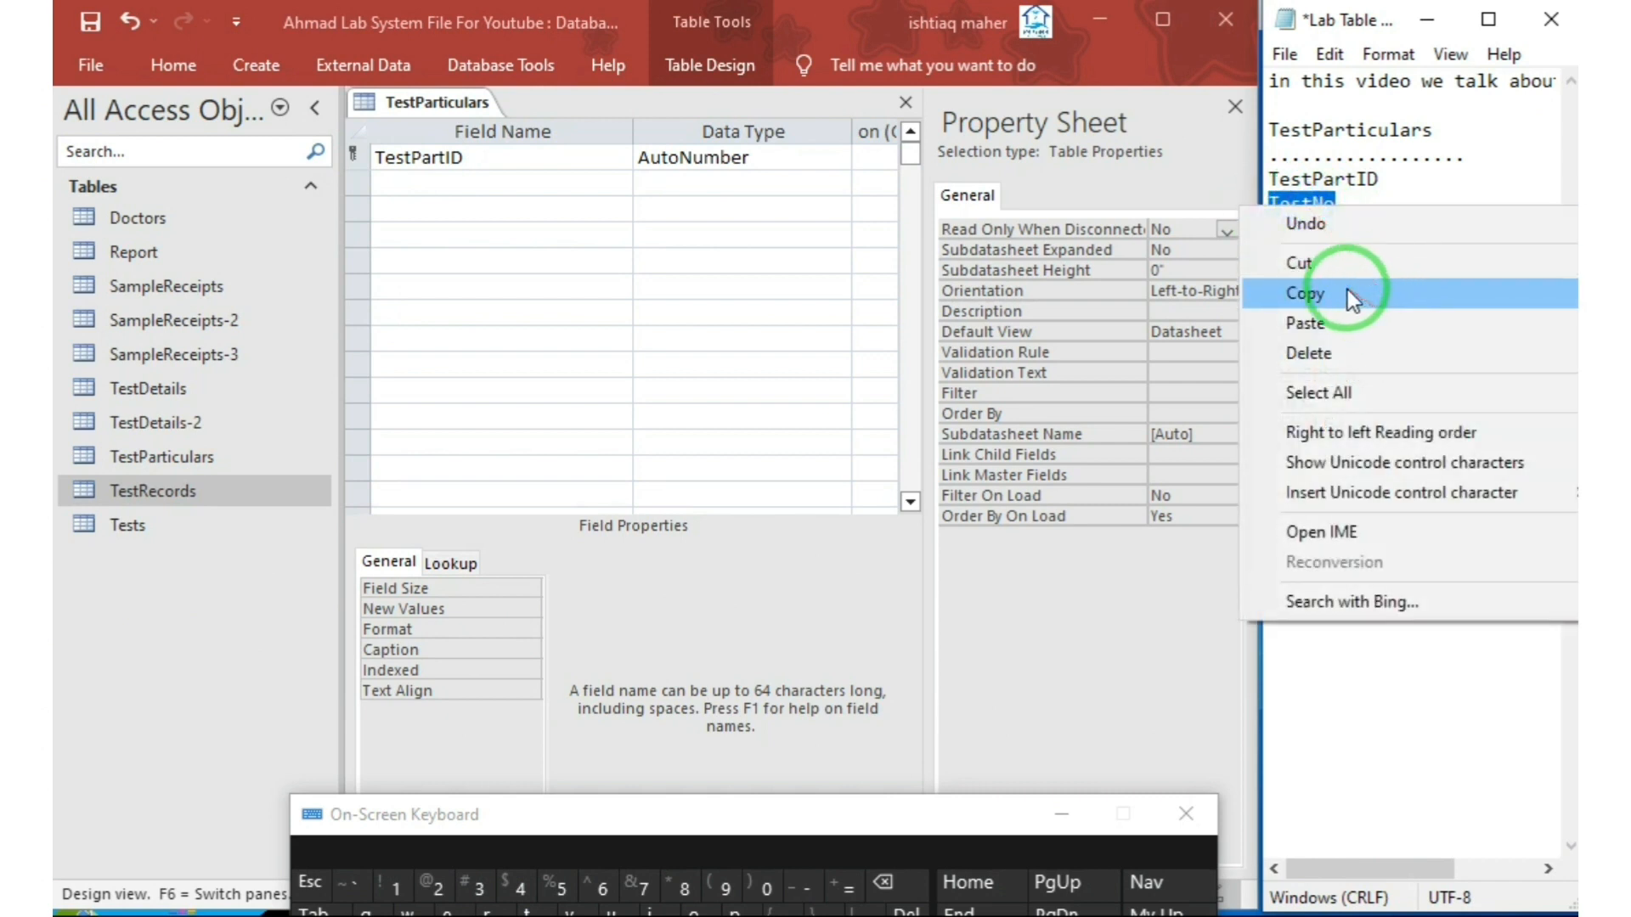
left_click(1350, 294)
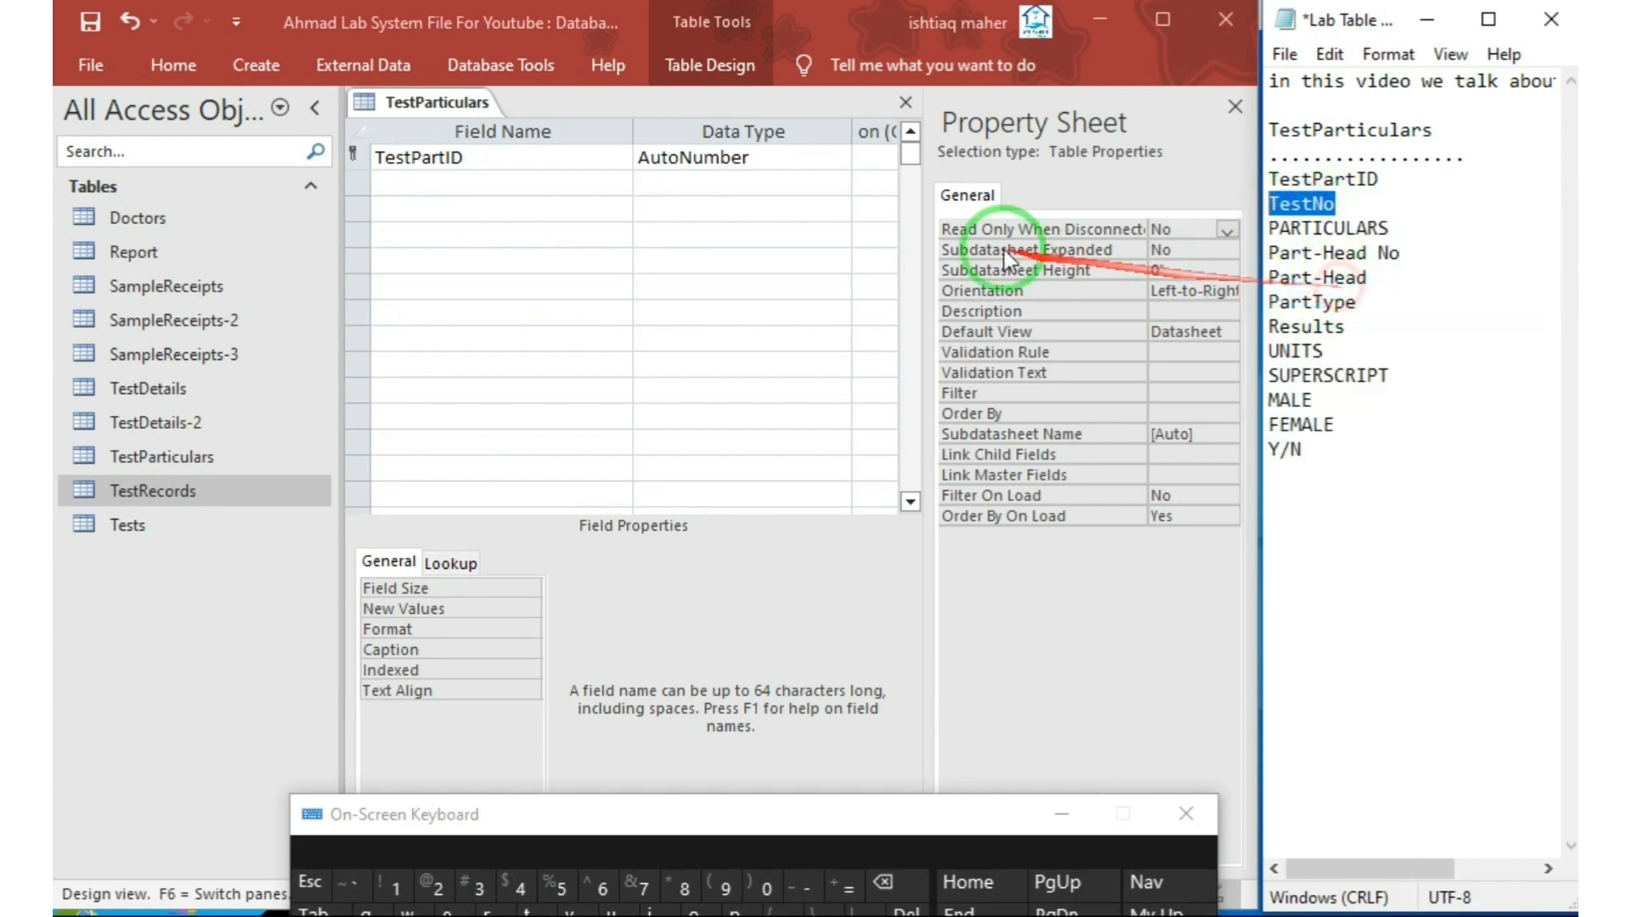
right_click(487, 194)
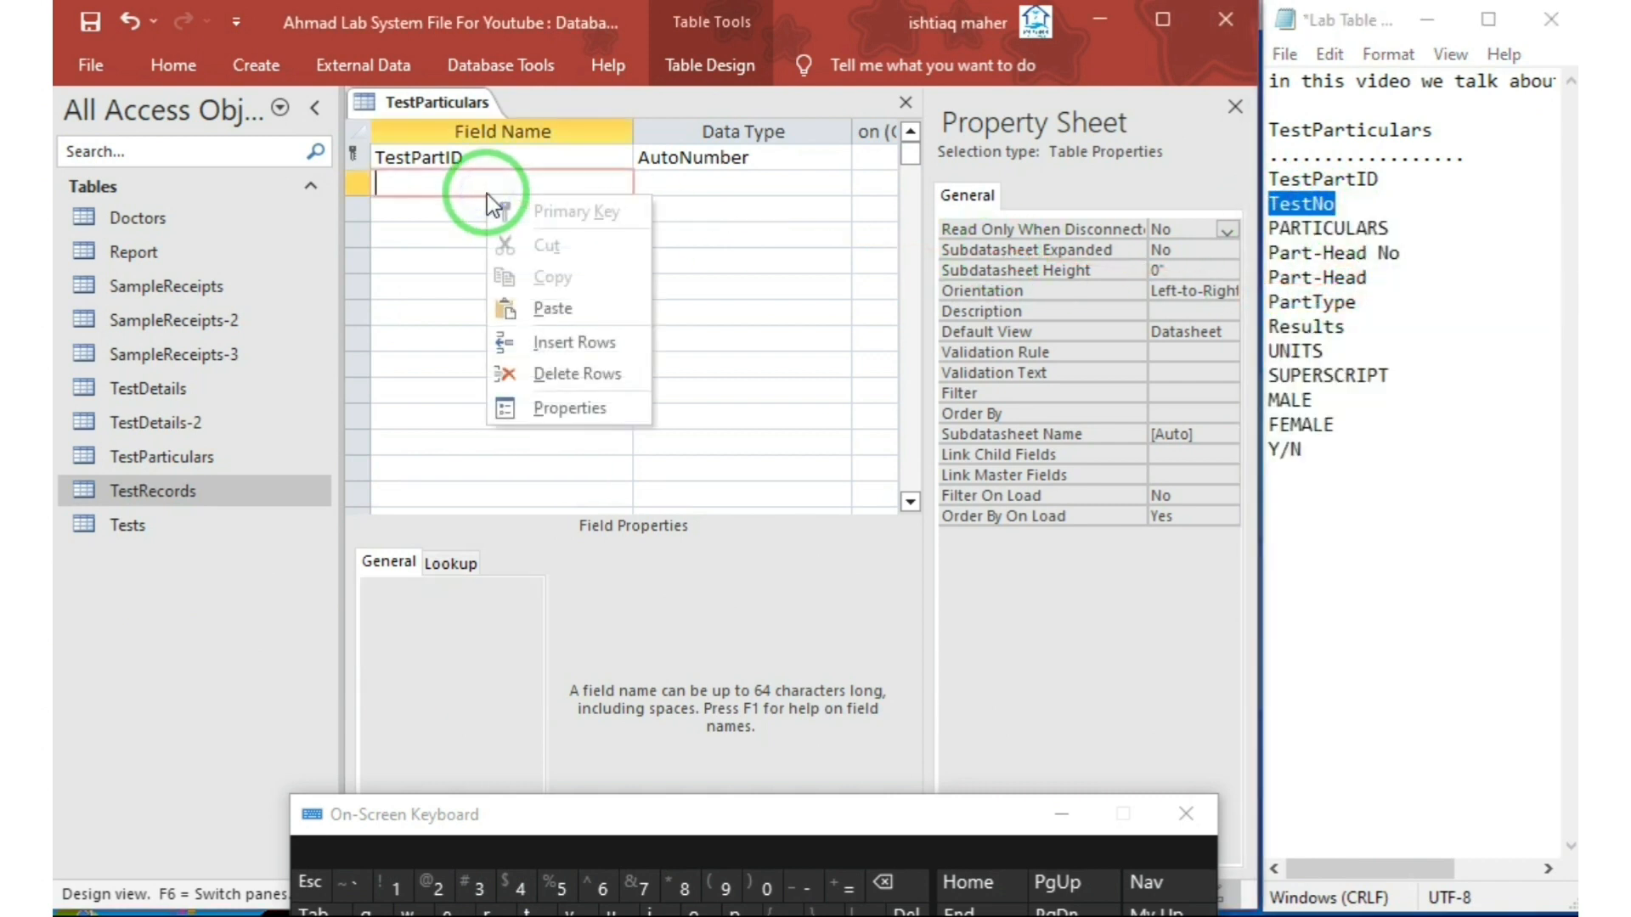
left_click(573, 313)
Add a field named PARTICULARS below TestNo, copying the name from the notes.
left_click_drag(1390, 227, 1260, 231)
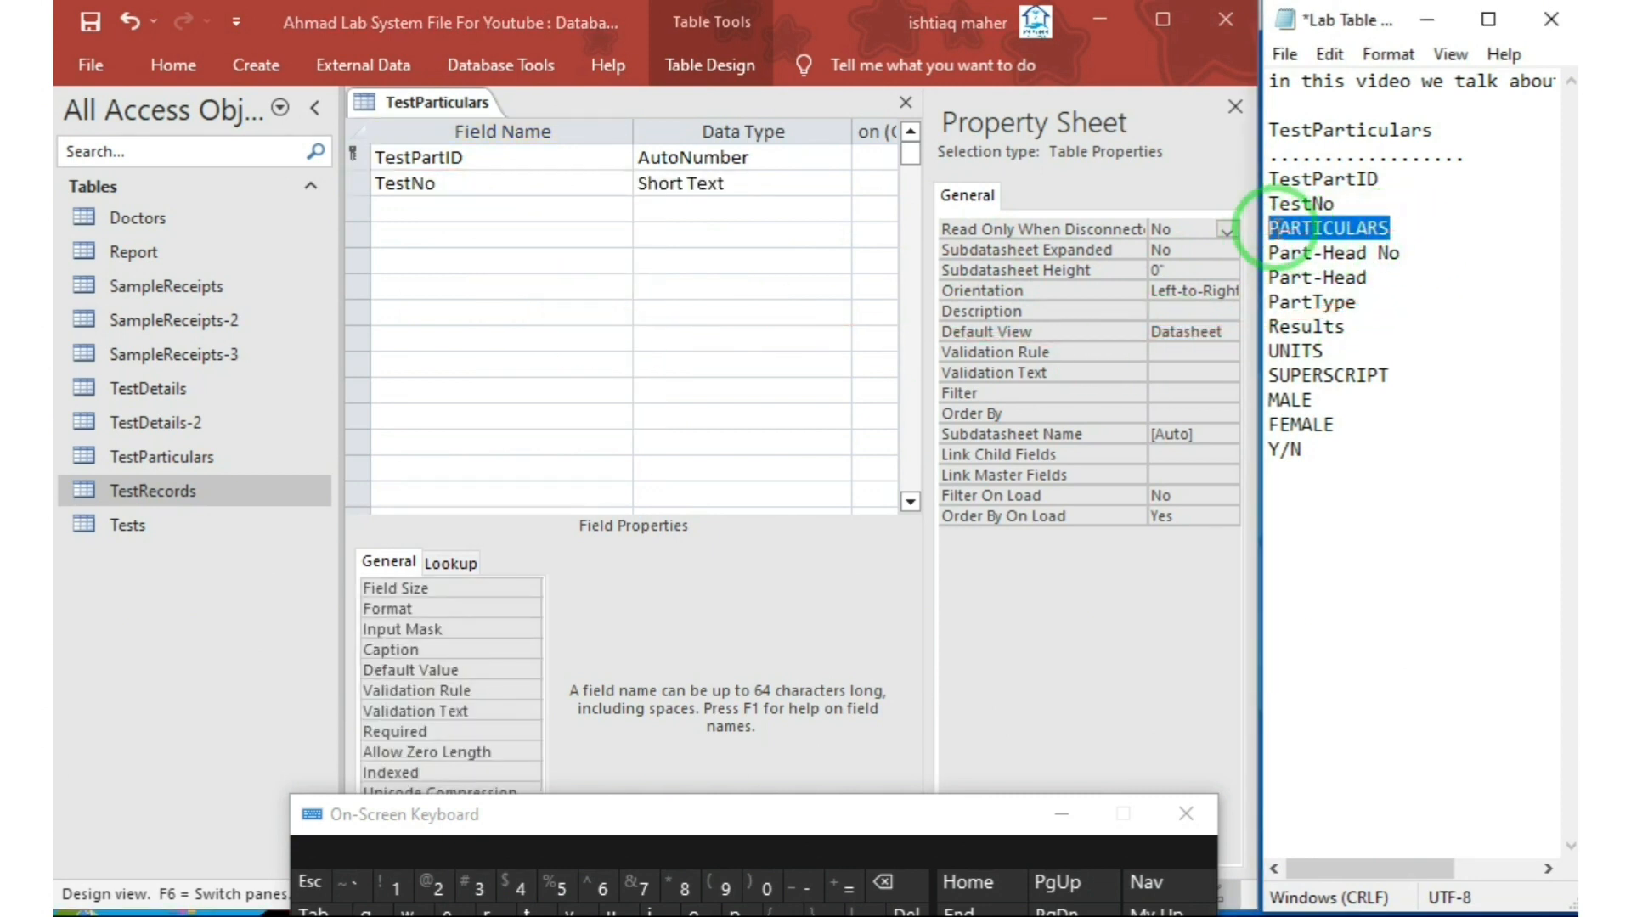
right_click(1297, 228)
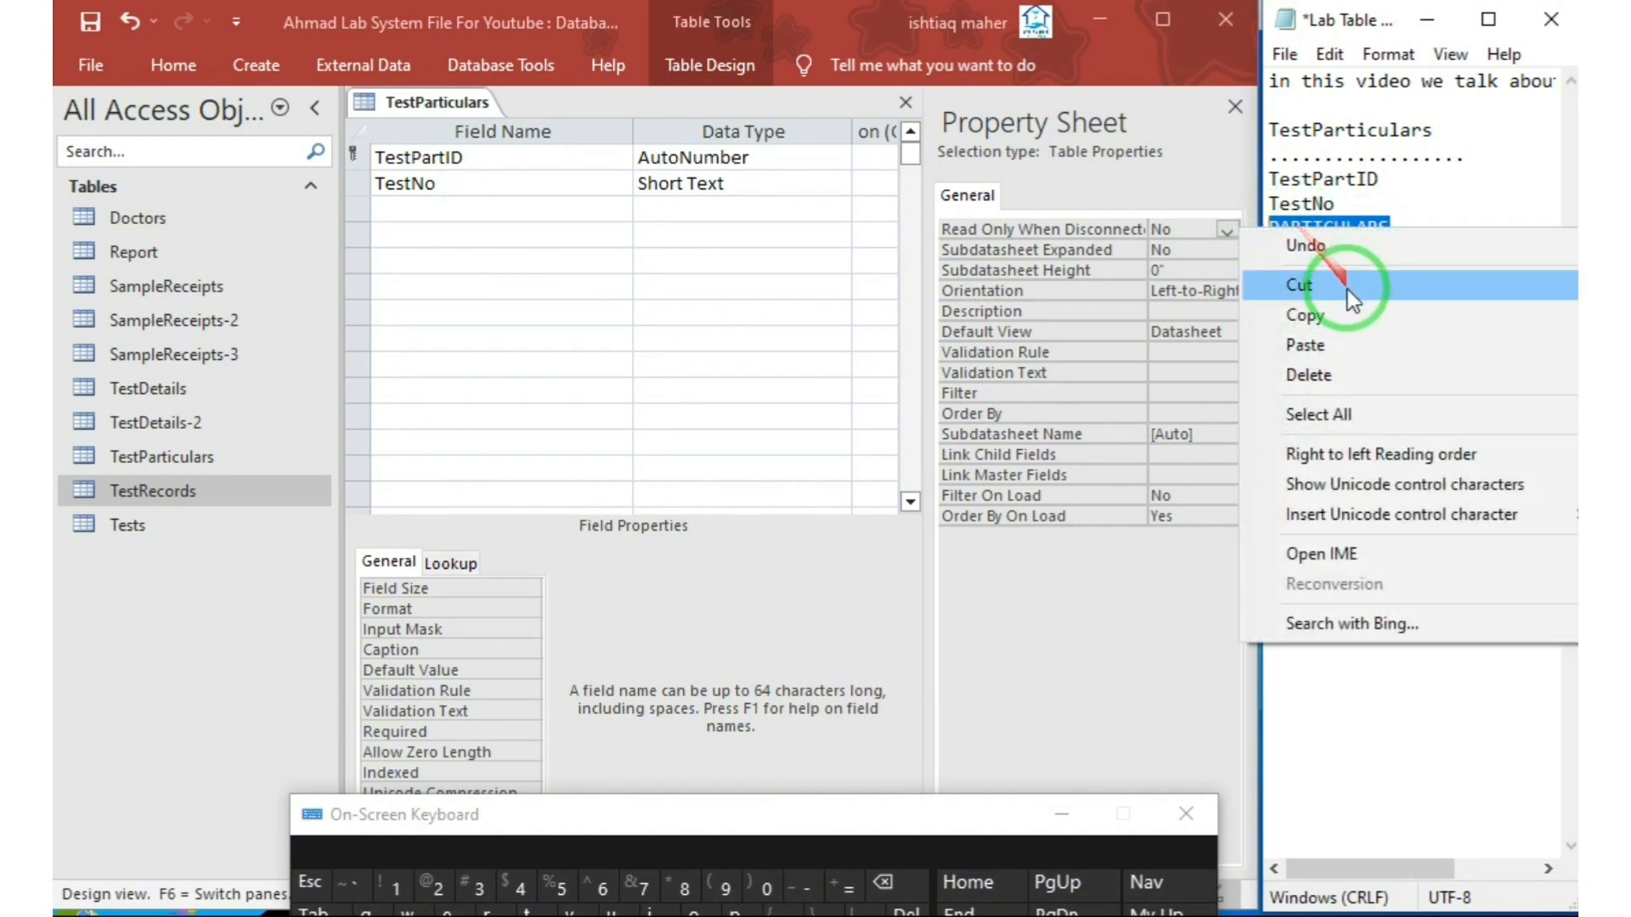
left_click(1334, 308)
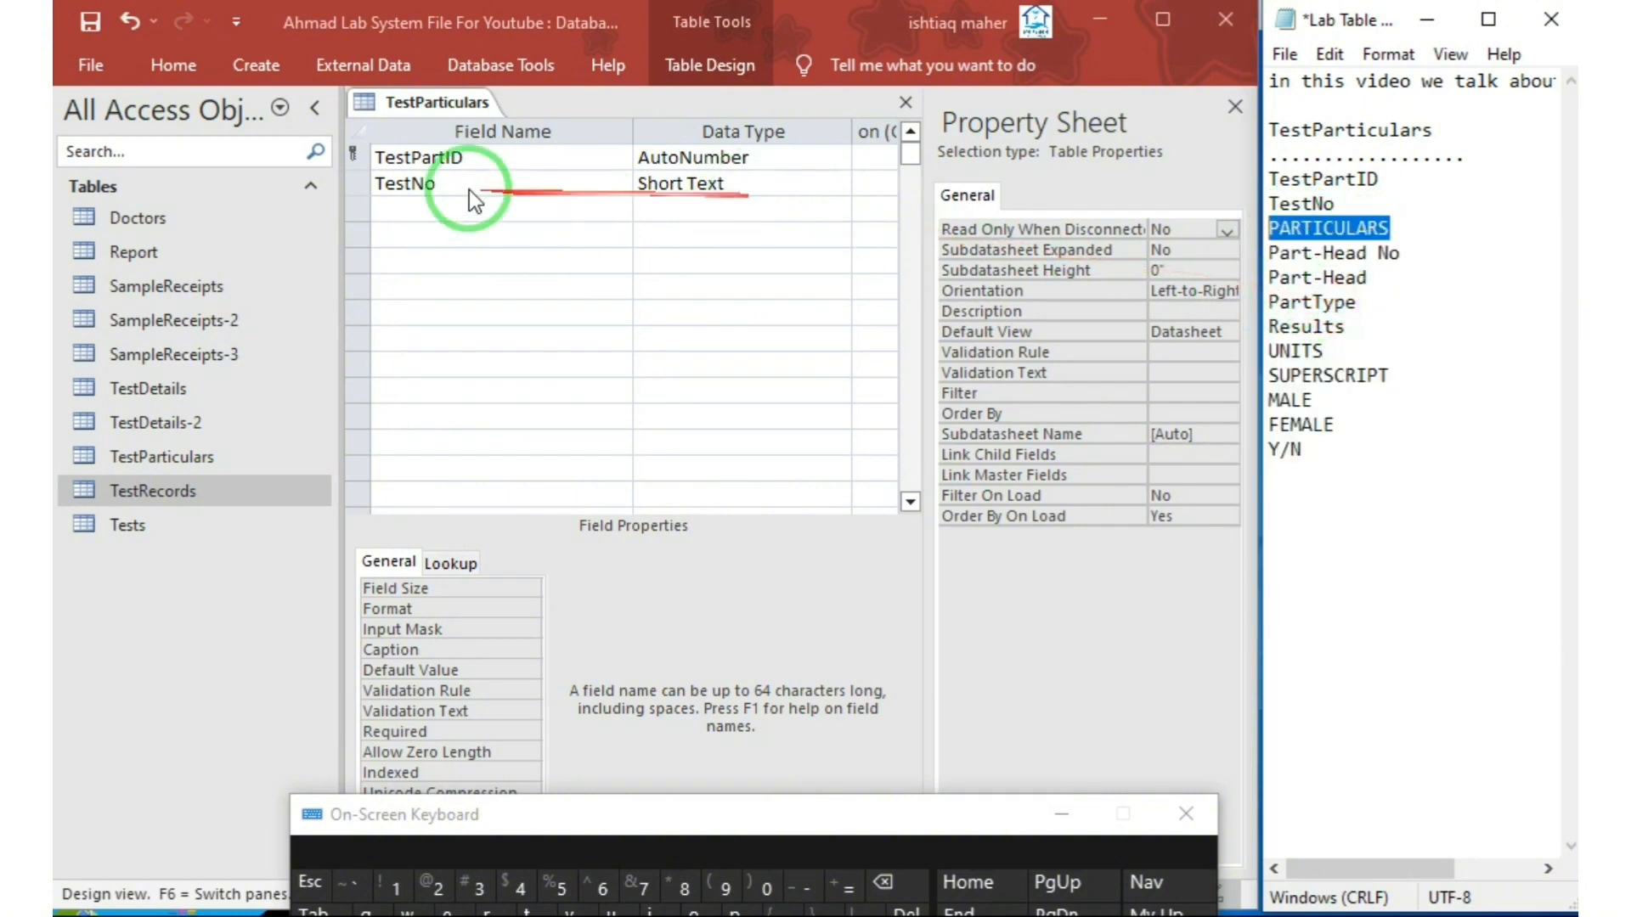
right_click(405, 206)
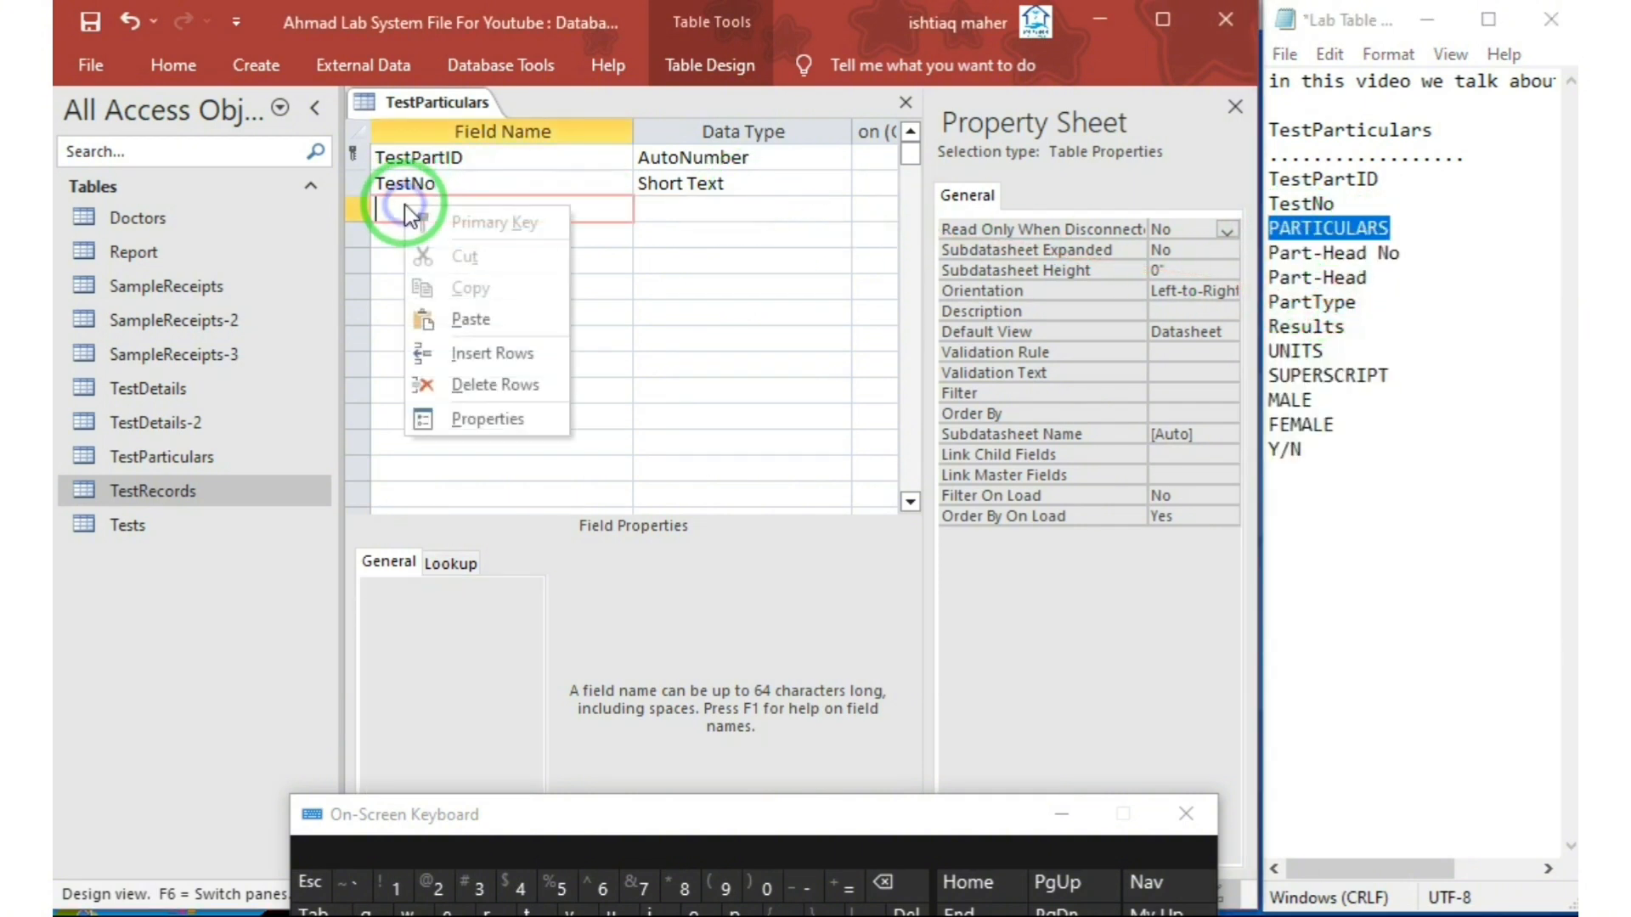
left_click(496, 316)
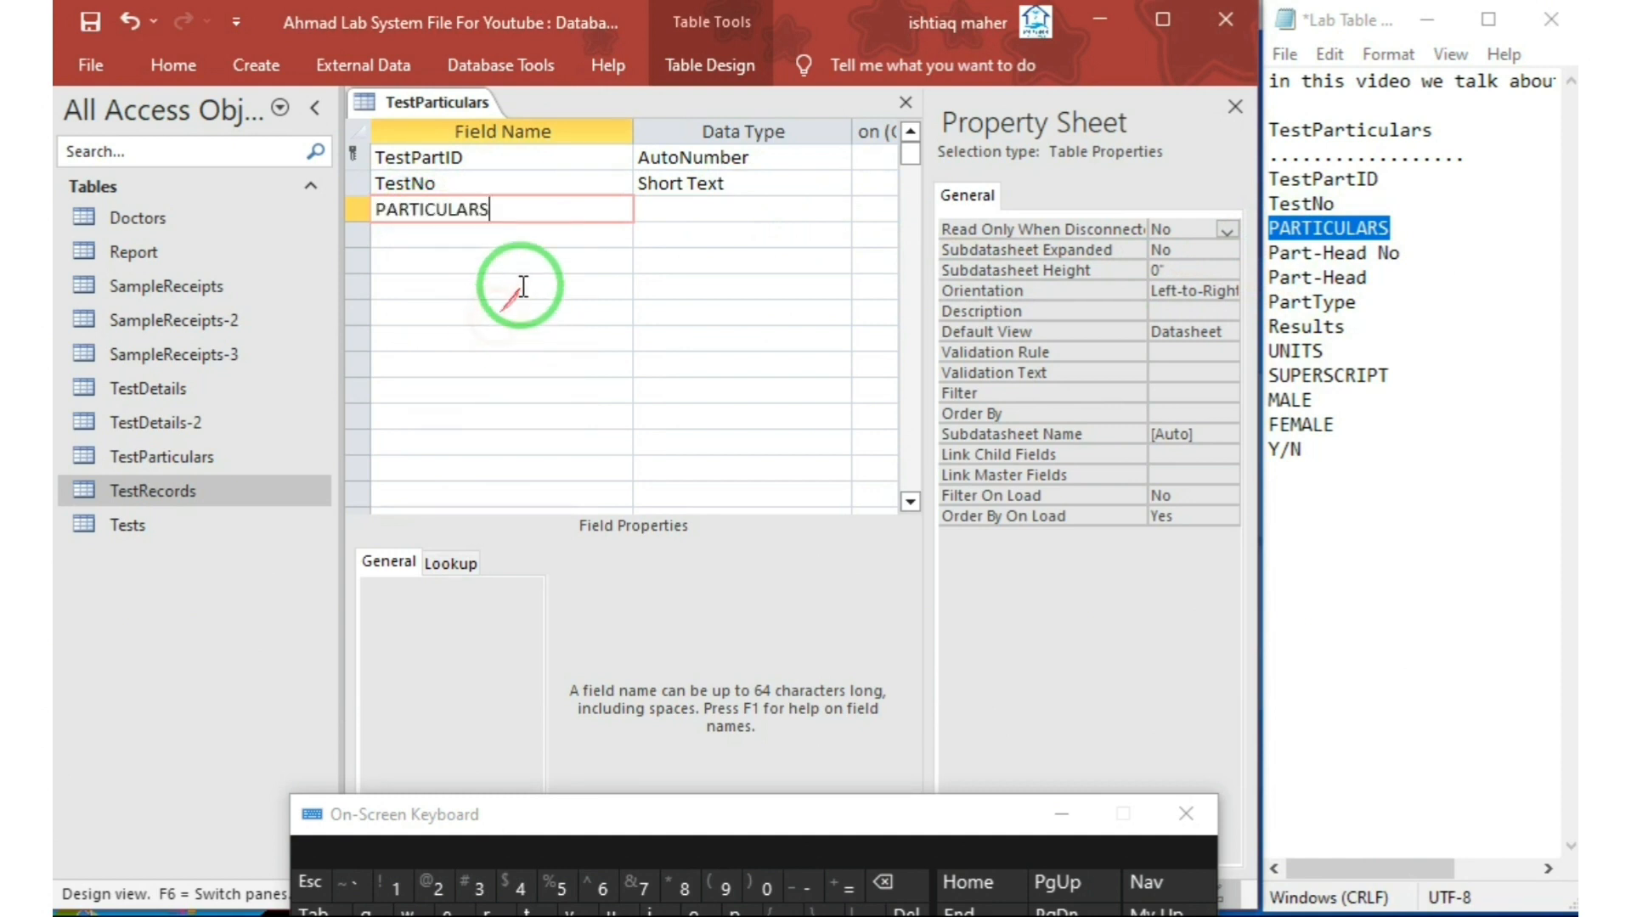
Keep PARTICULARS as Short Text and set the TestNo field's data type to Number.
left_click(739, 209)
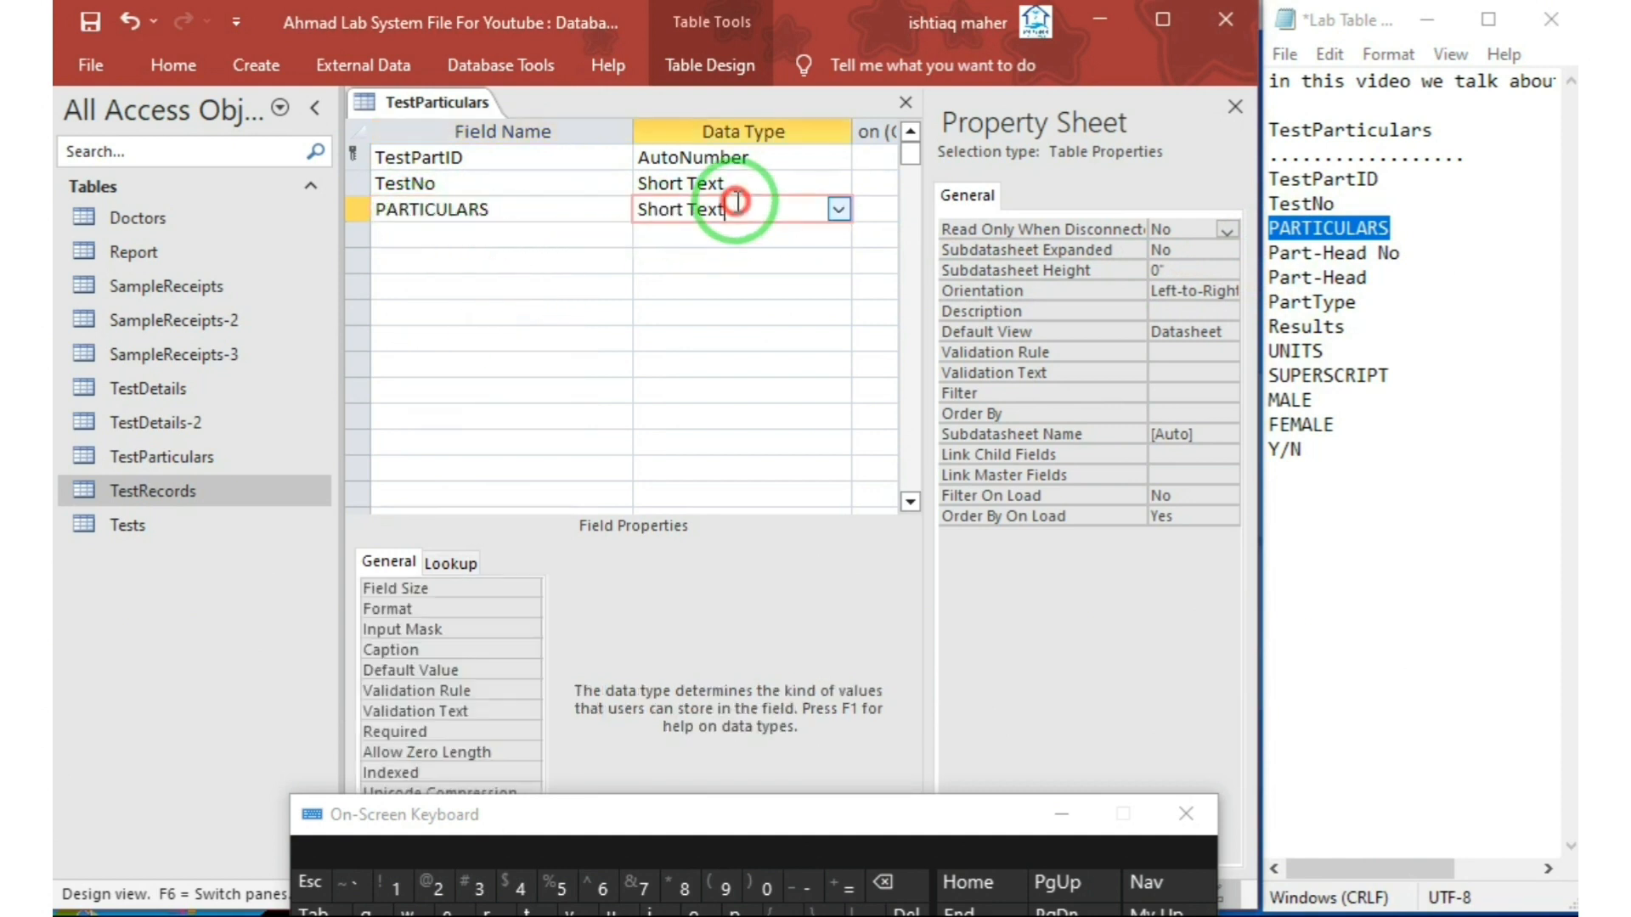
left_click(834, 180)
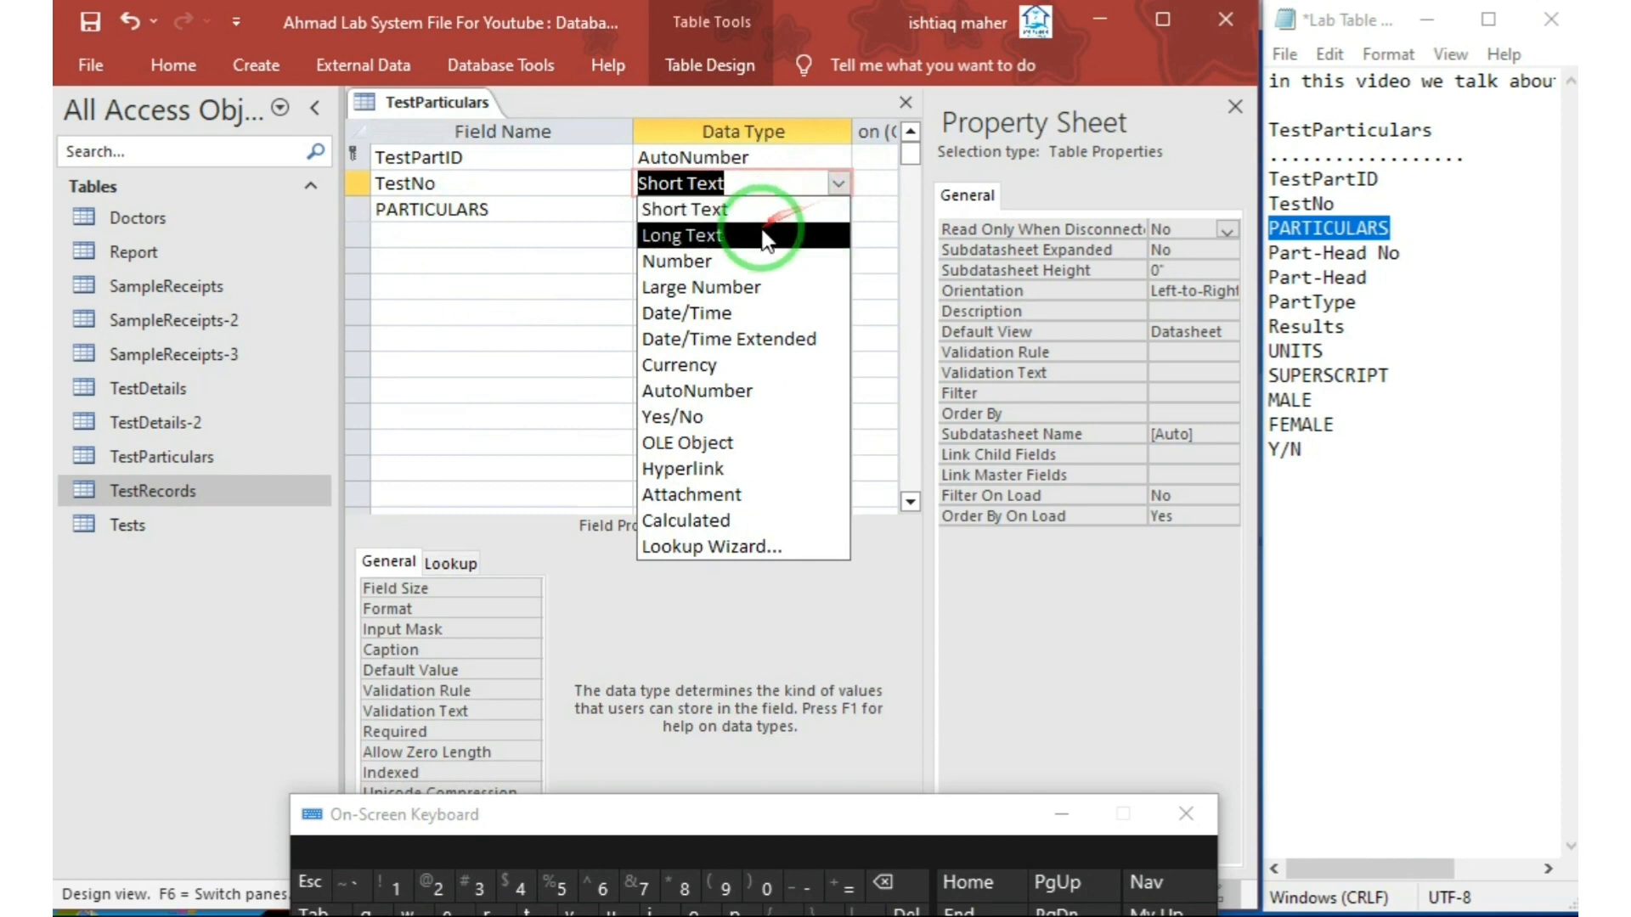
left_click(755, 262)
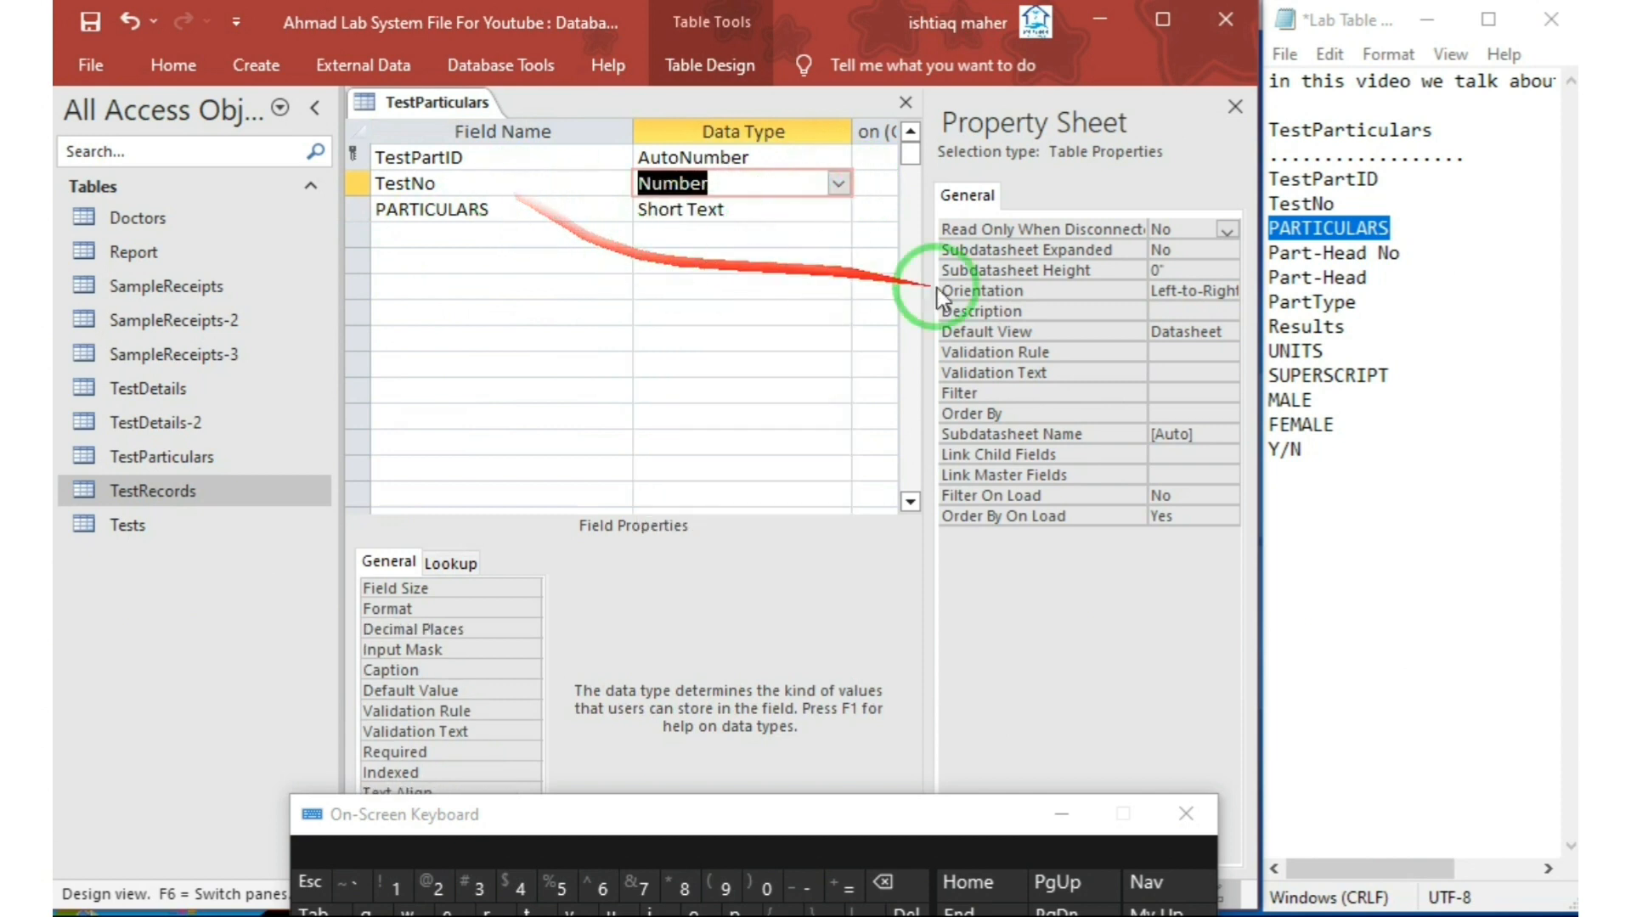
Add a field named Part-Head No below PARTICULARS, copying the name from the notes.
left_click_drag(1419, 255, 1274, 253)
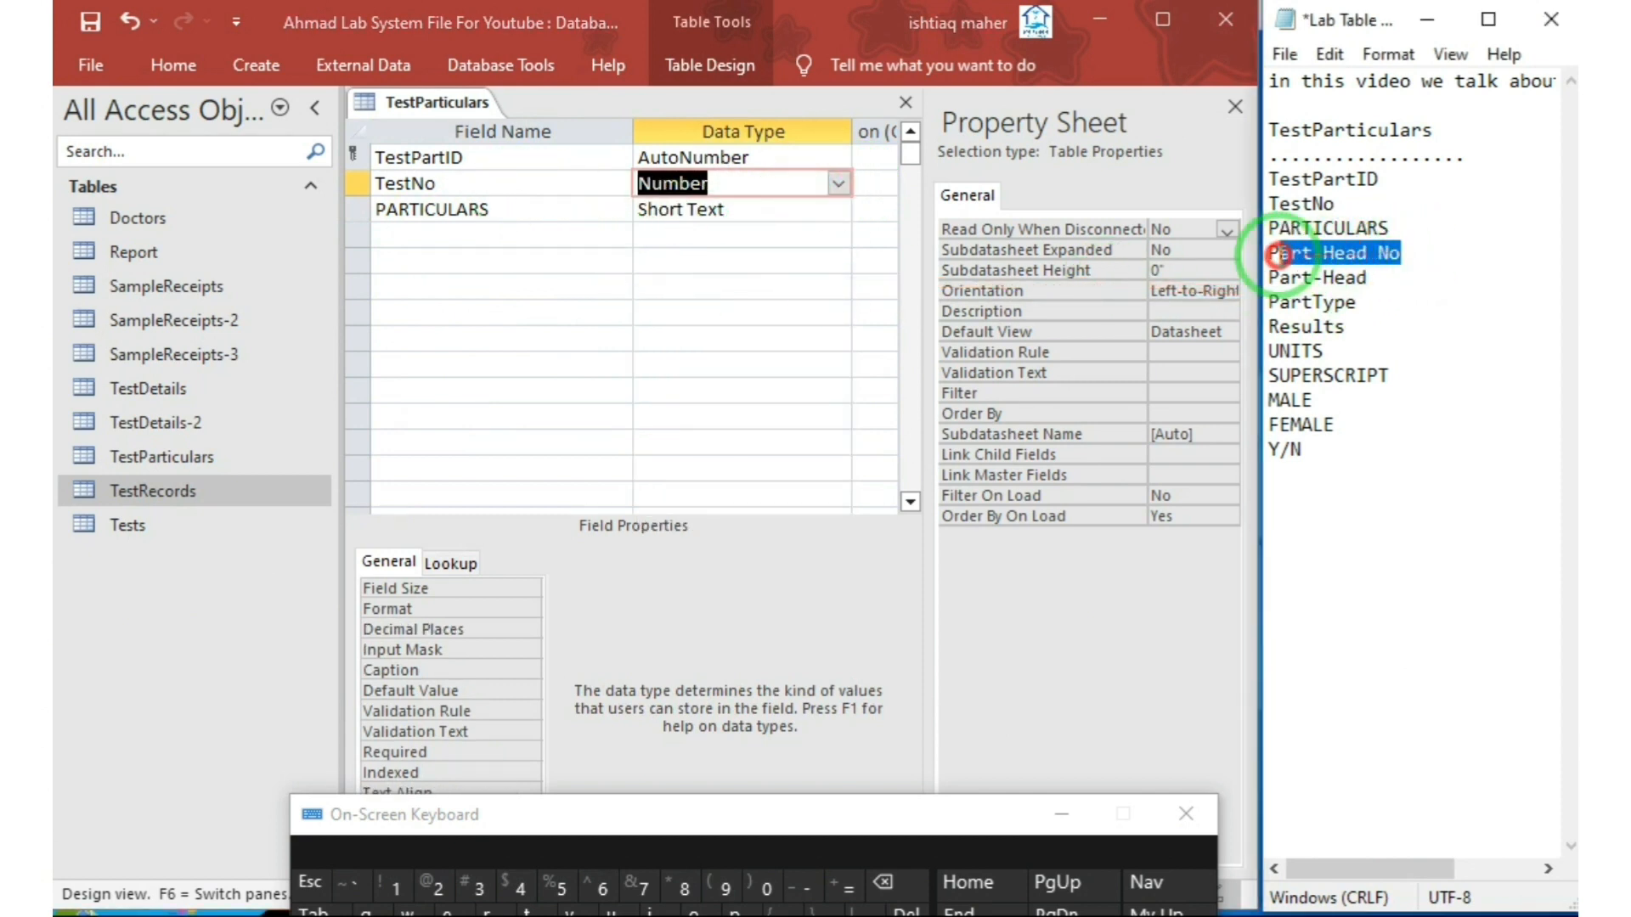
right_click(1325, 252)
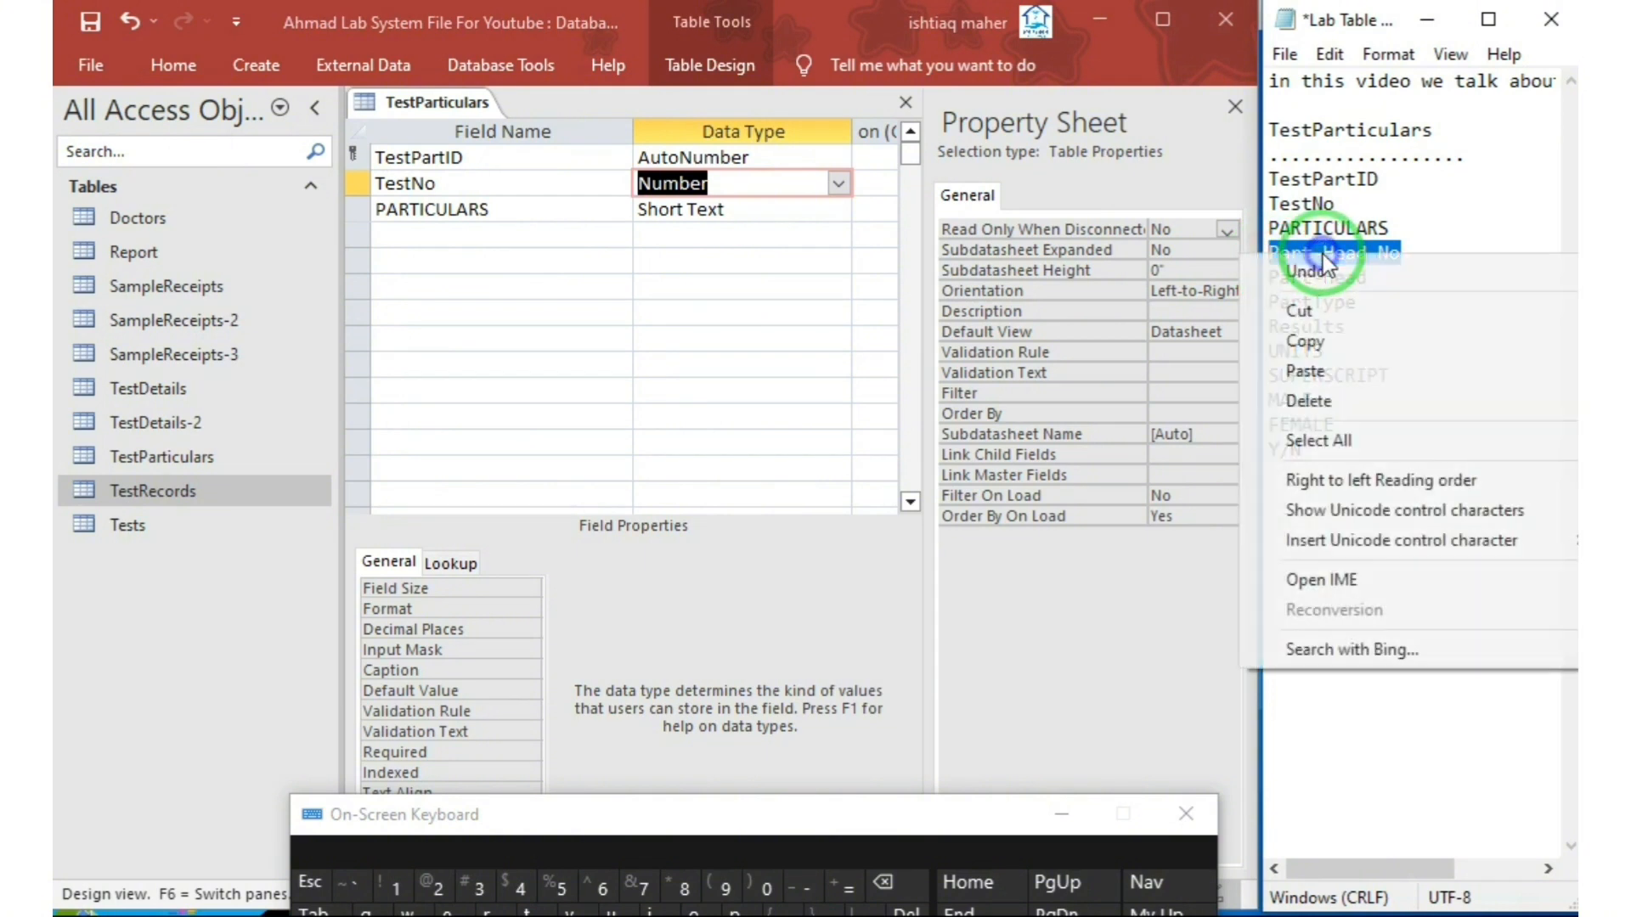
left_click(1359, 333)
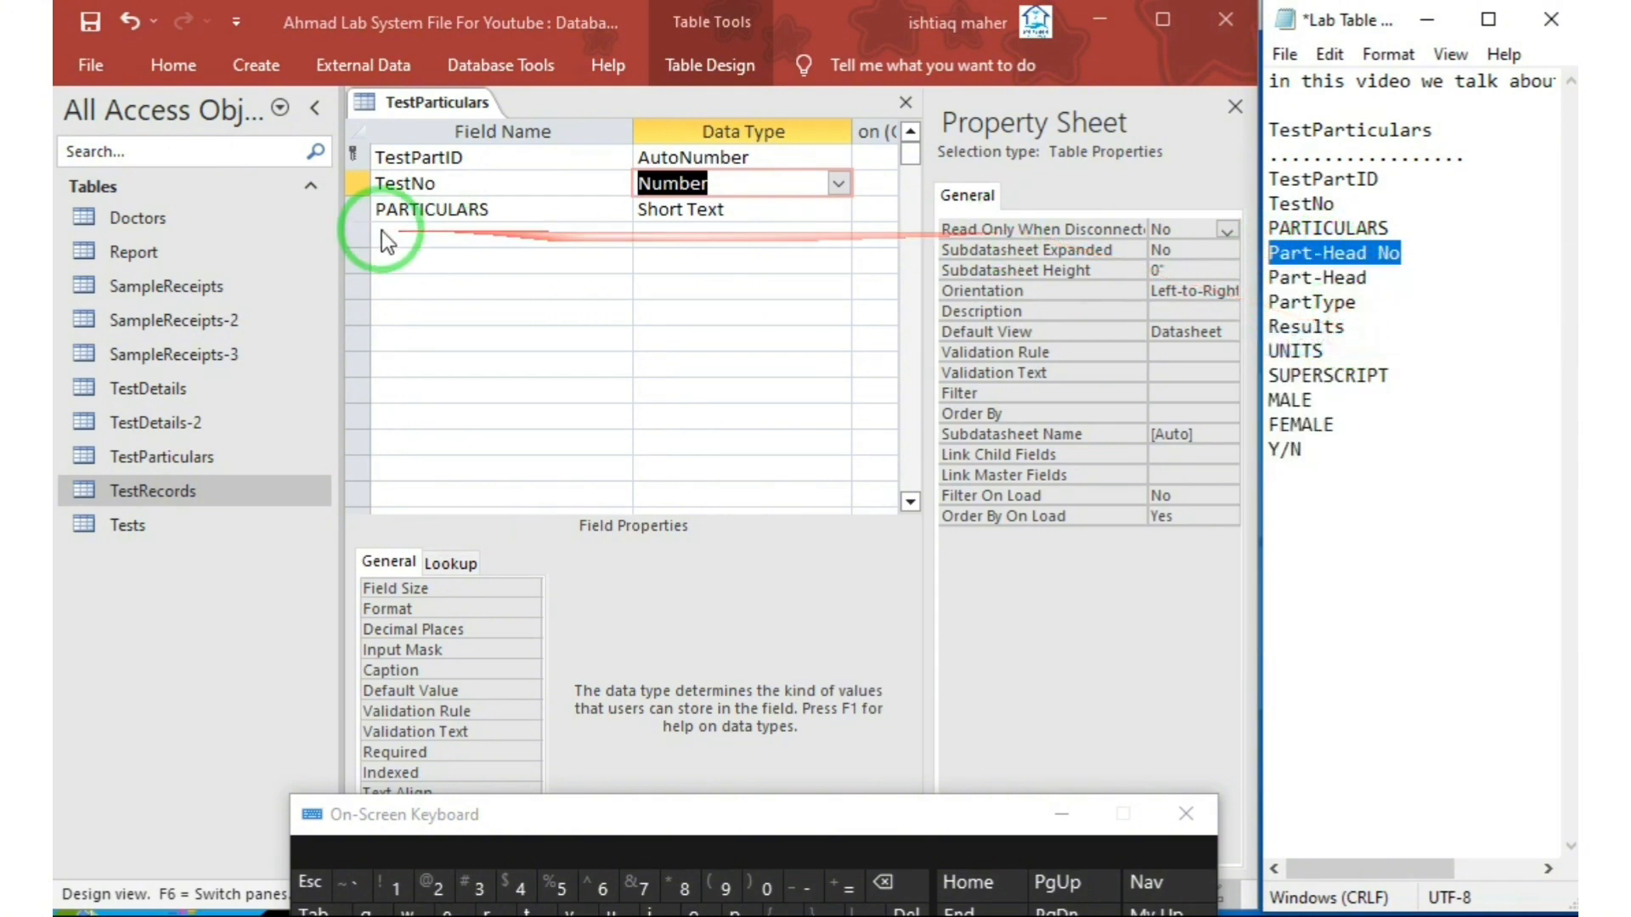
left_click(404, 233)
right_click(405, 233)
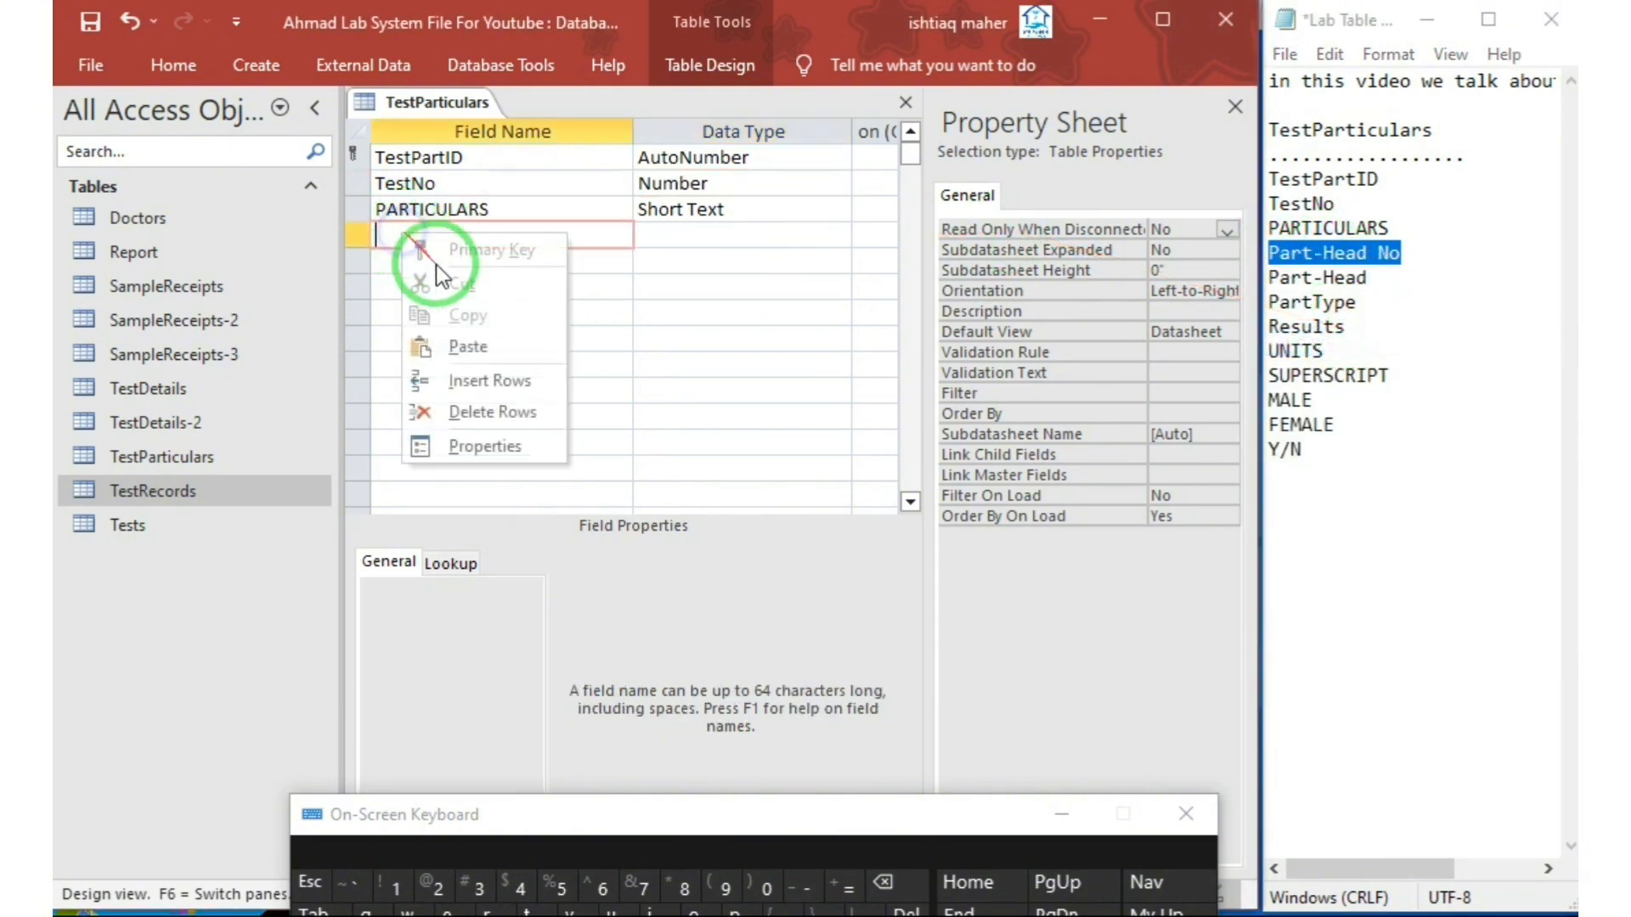
left_click(477, 335)
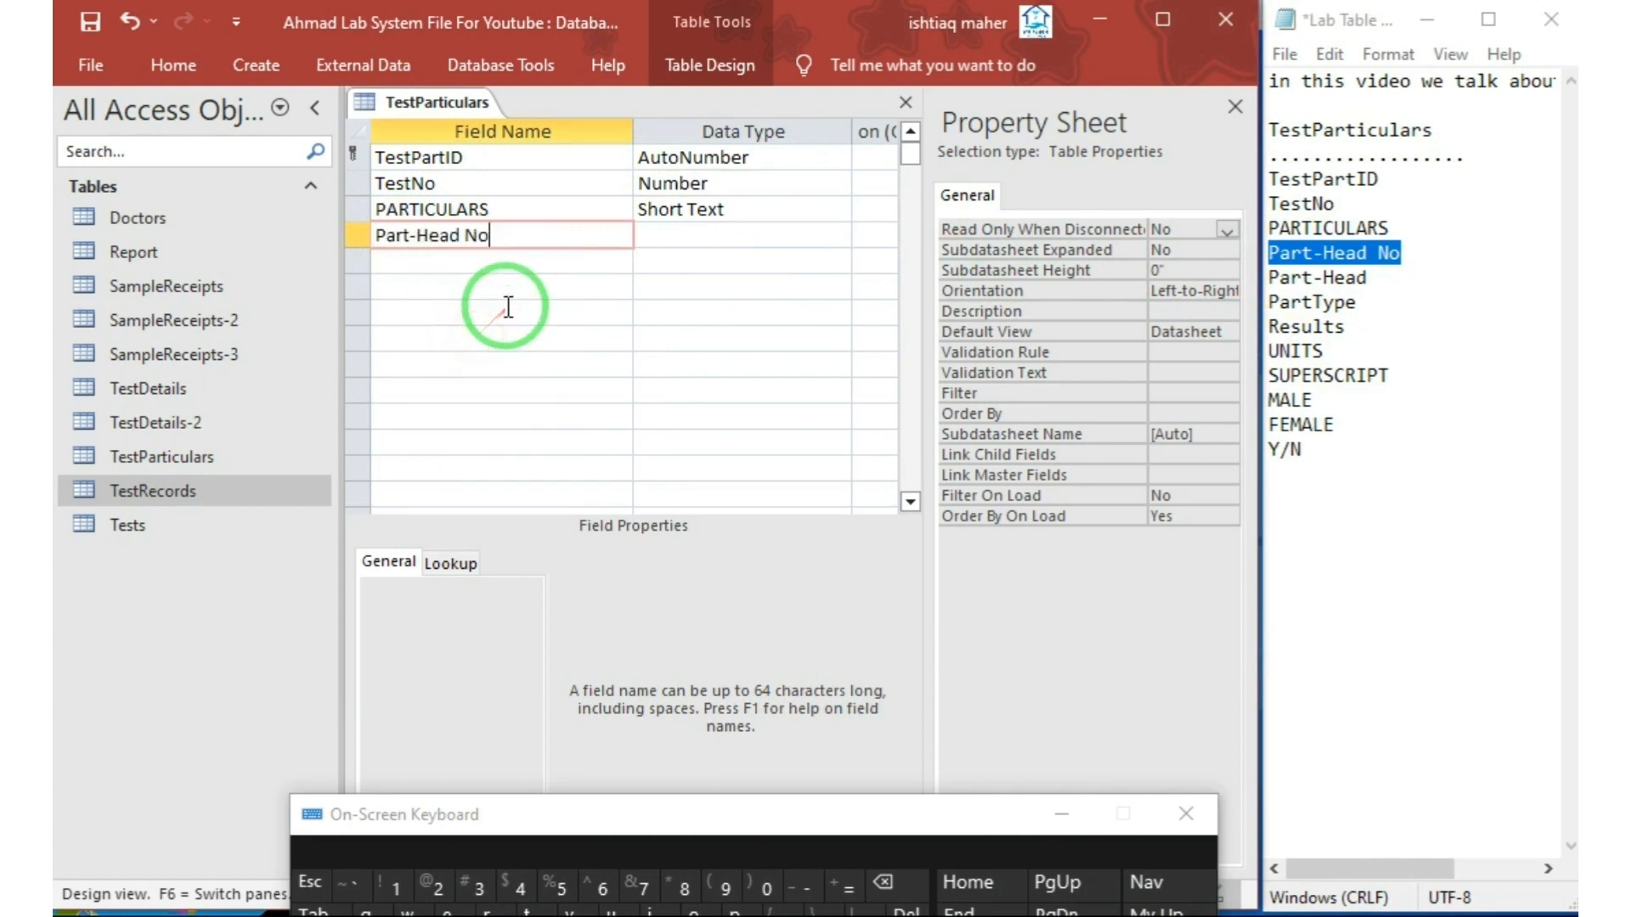
Set the data type of the Part-Head No field to Number.
left_click(737, 237)
left_click(838, 235)
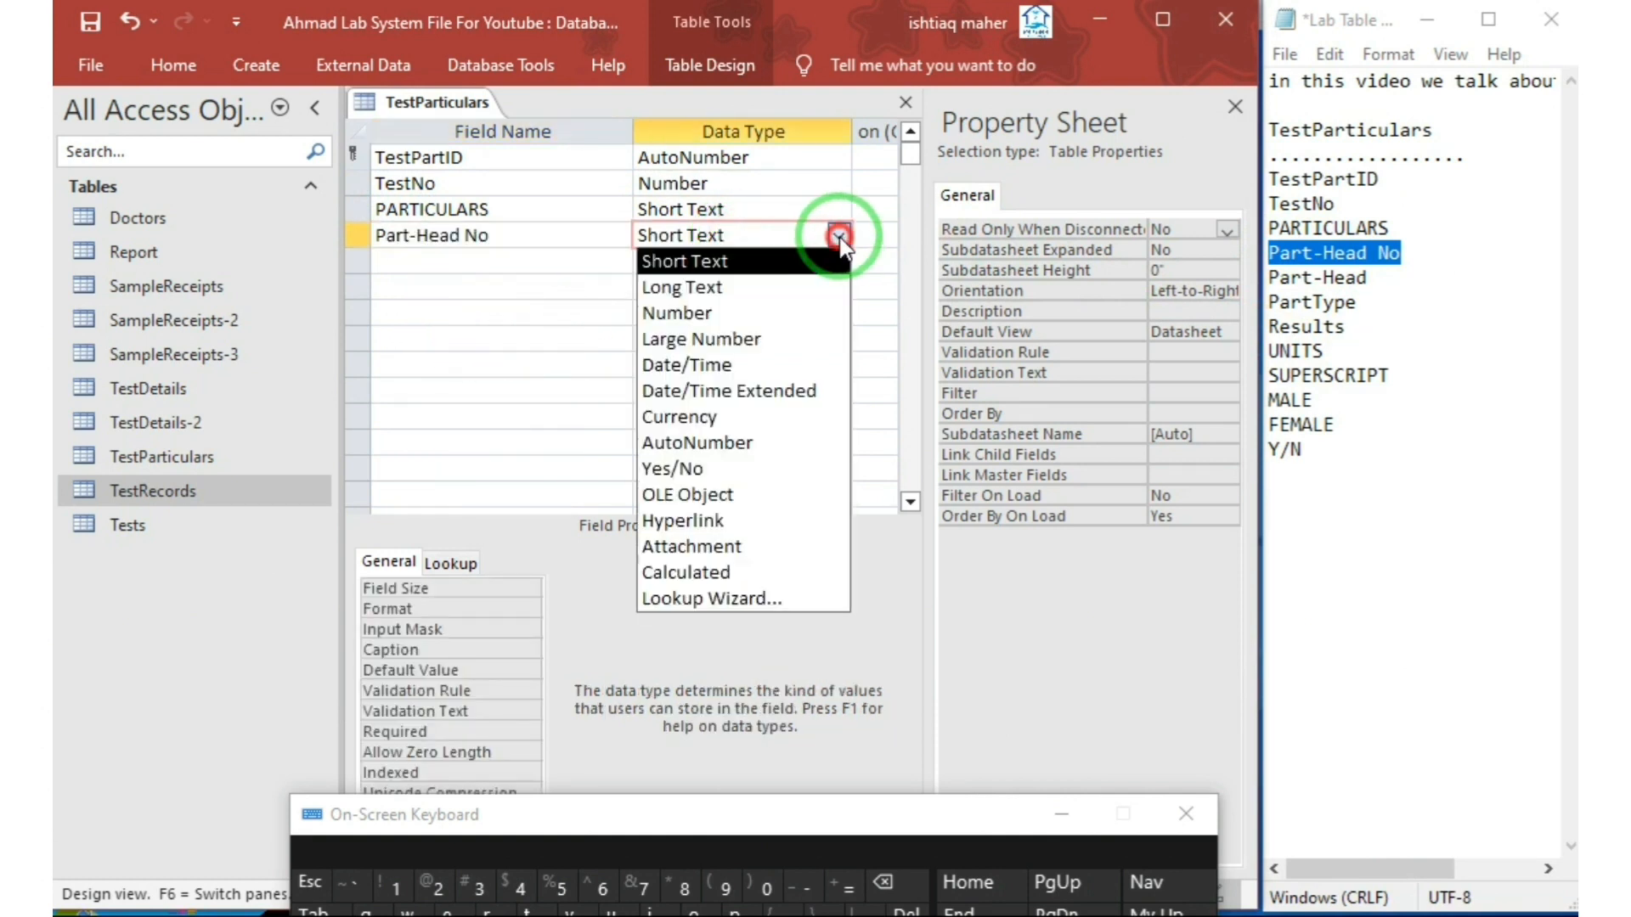
left_click(753, 314)
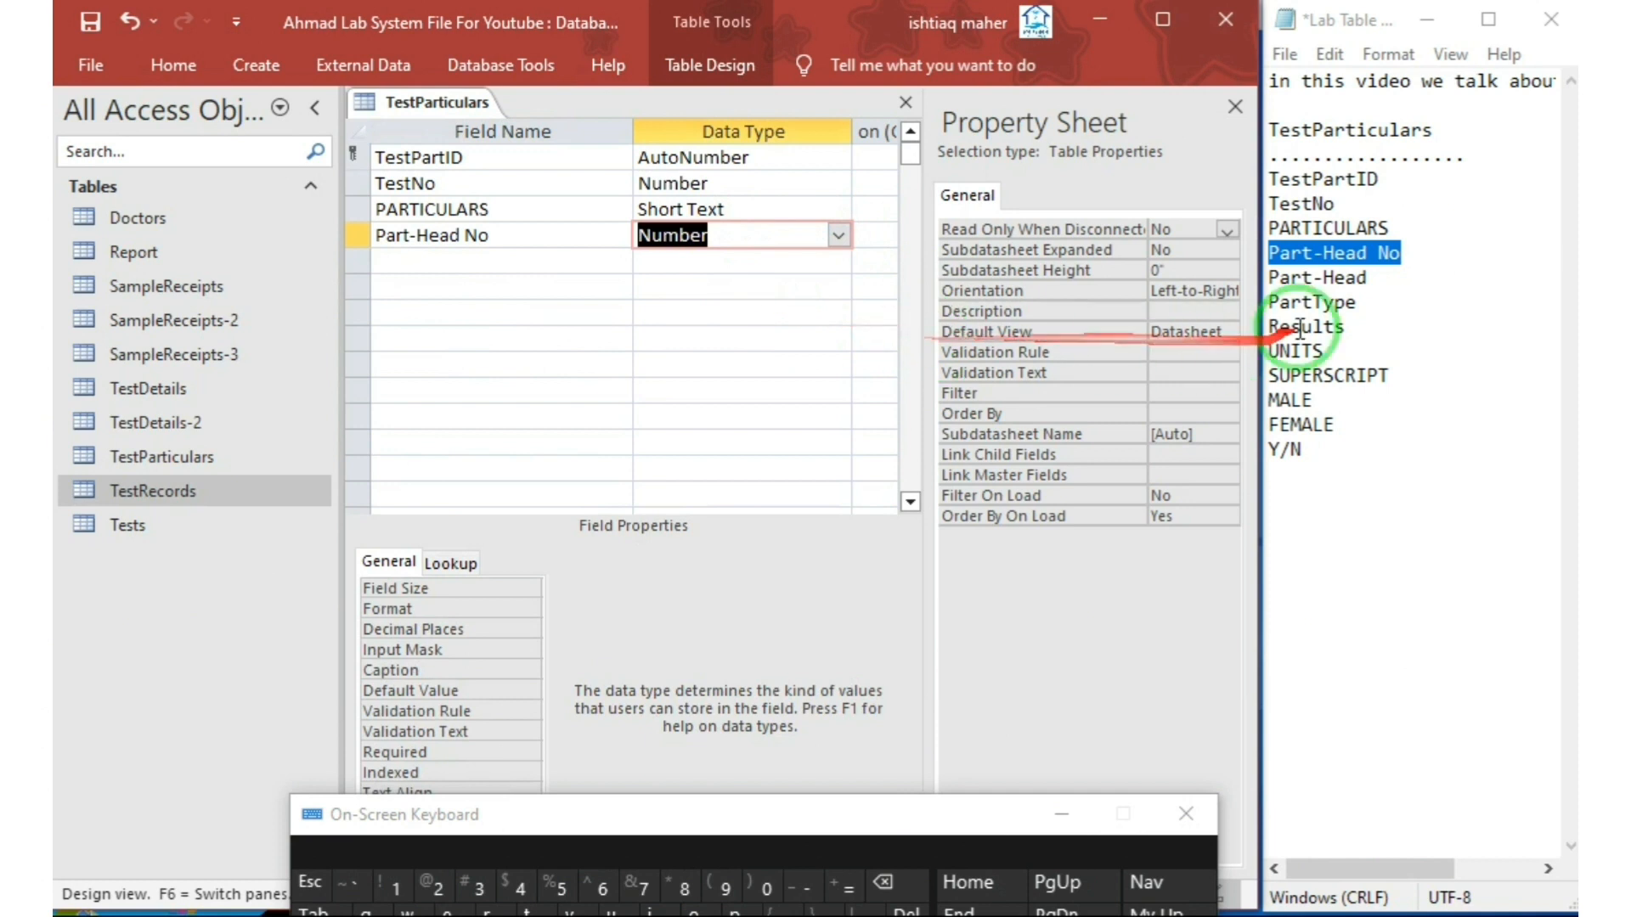
Add a Part-Head field below Part-Head No with the name copied from the notes, keeping the default Short Text type.
left_click(1373, 280)
left_click_drag(1373, 280, 1270, 281)
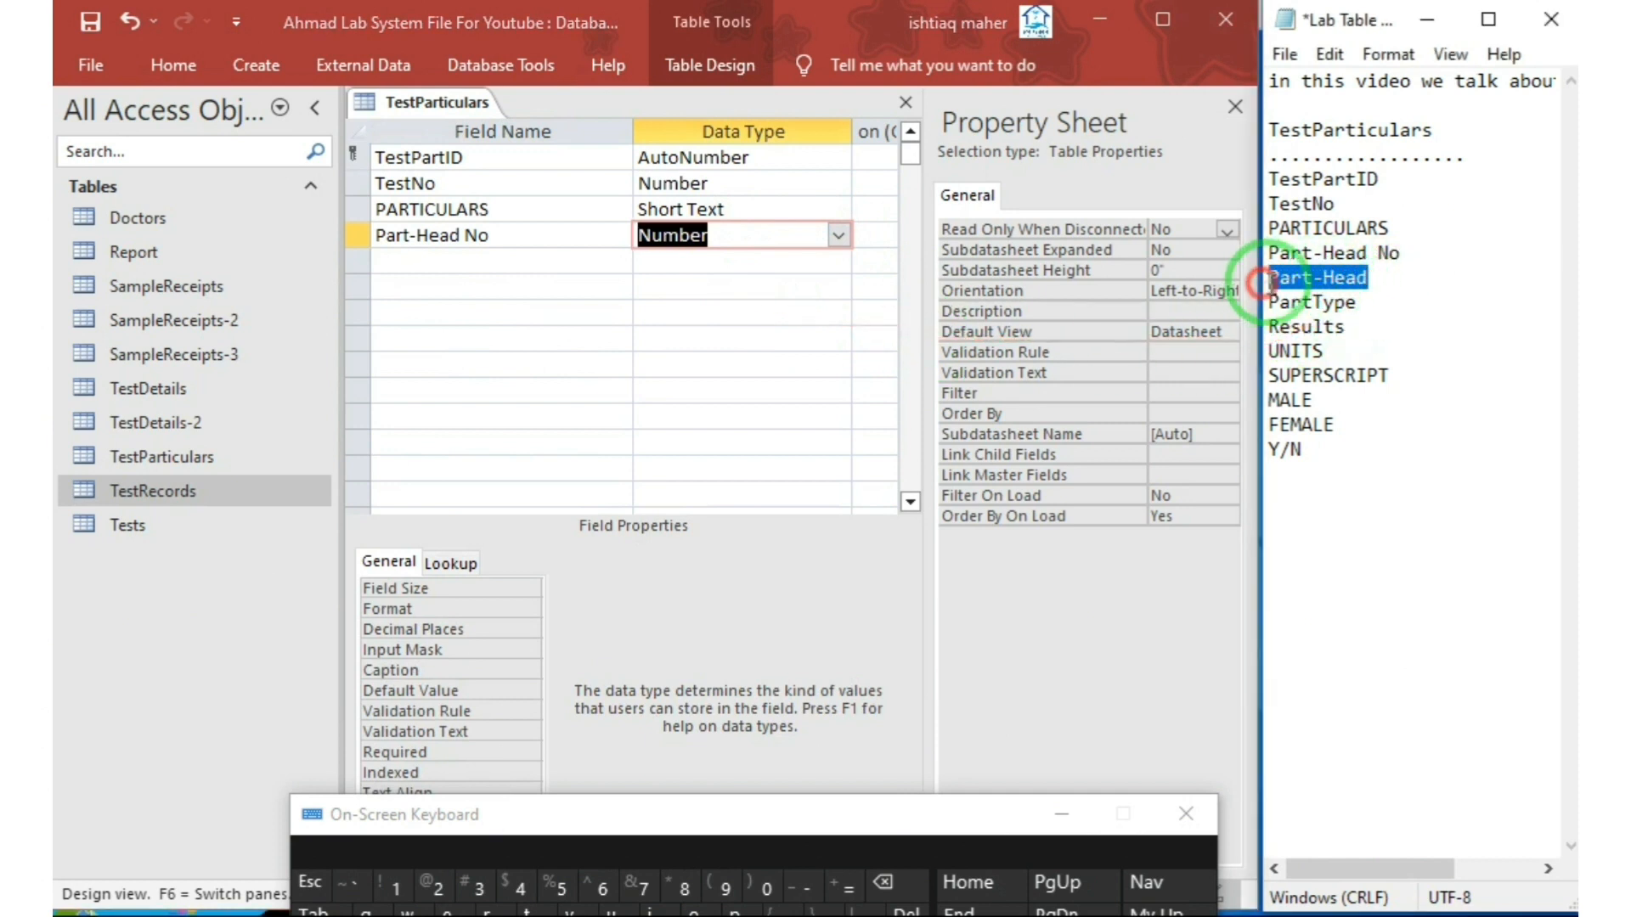
right_click(1283, 282)
left_click(1349, 369)
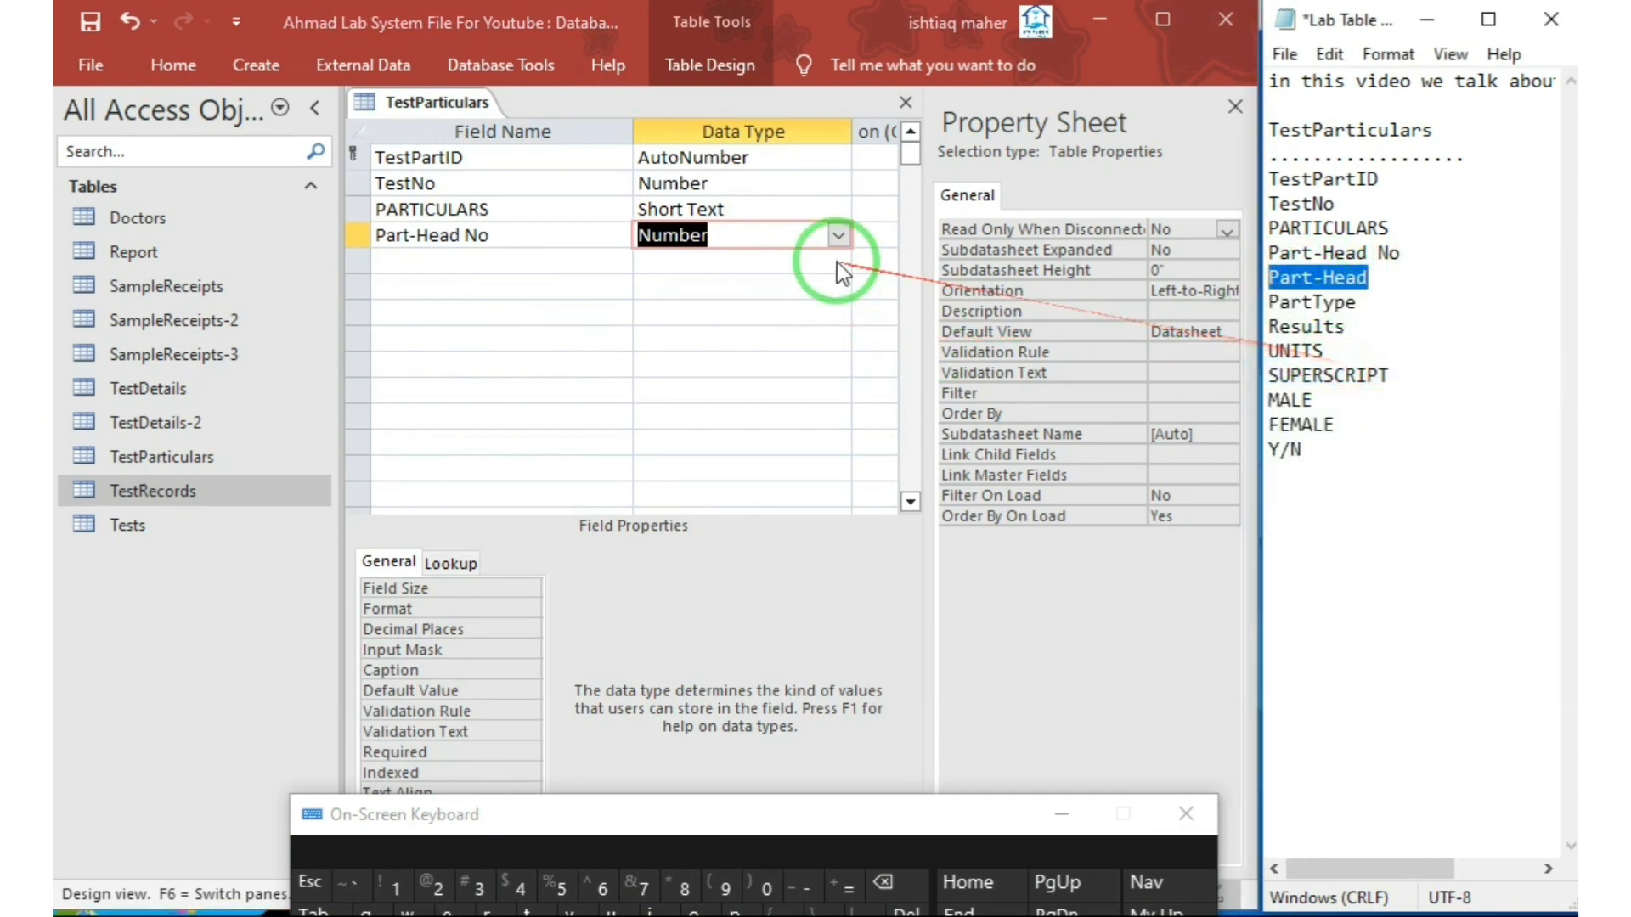
left_click(466, 258)
right_click(466, 258)
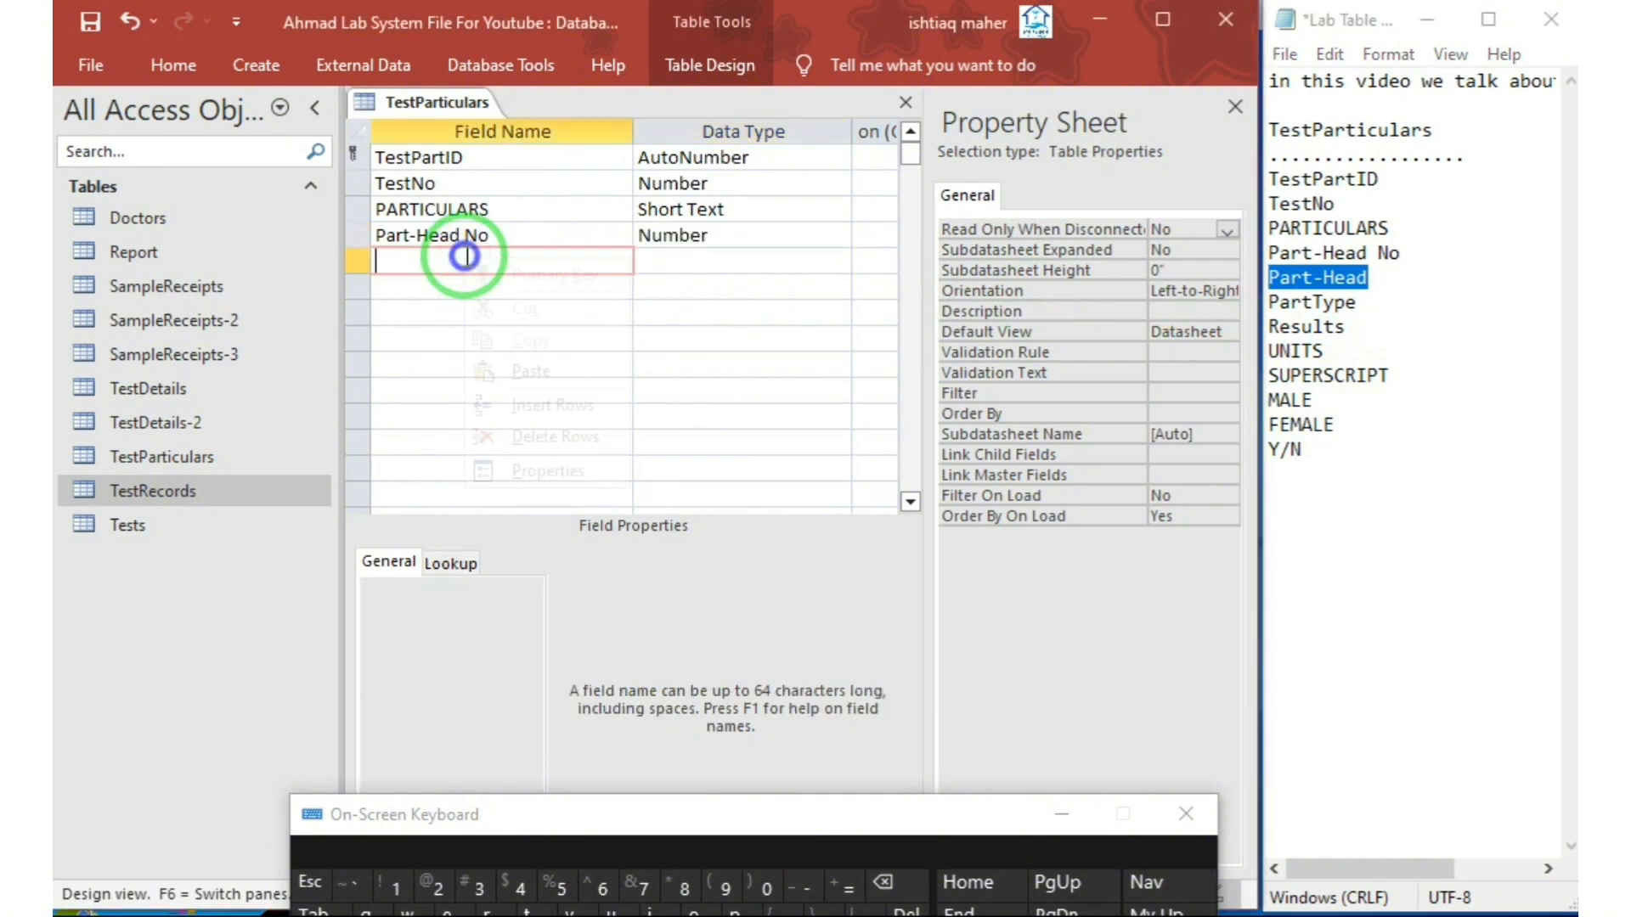
left_click(547, 367)
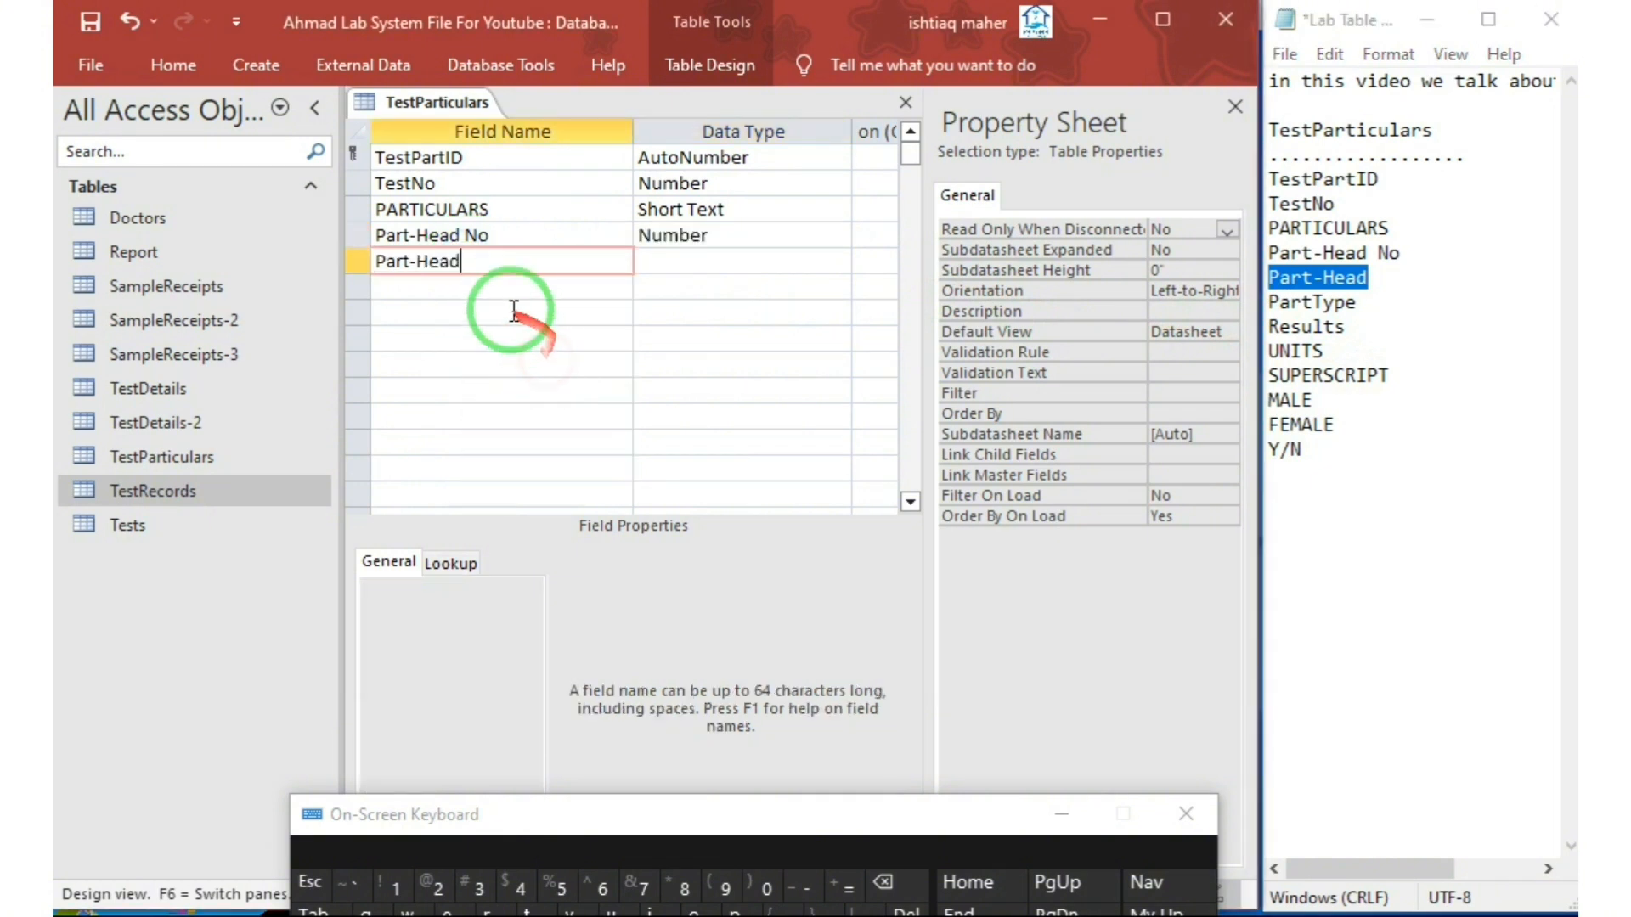
left_click(564, 286)
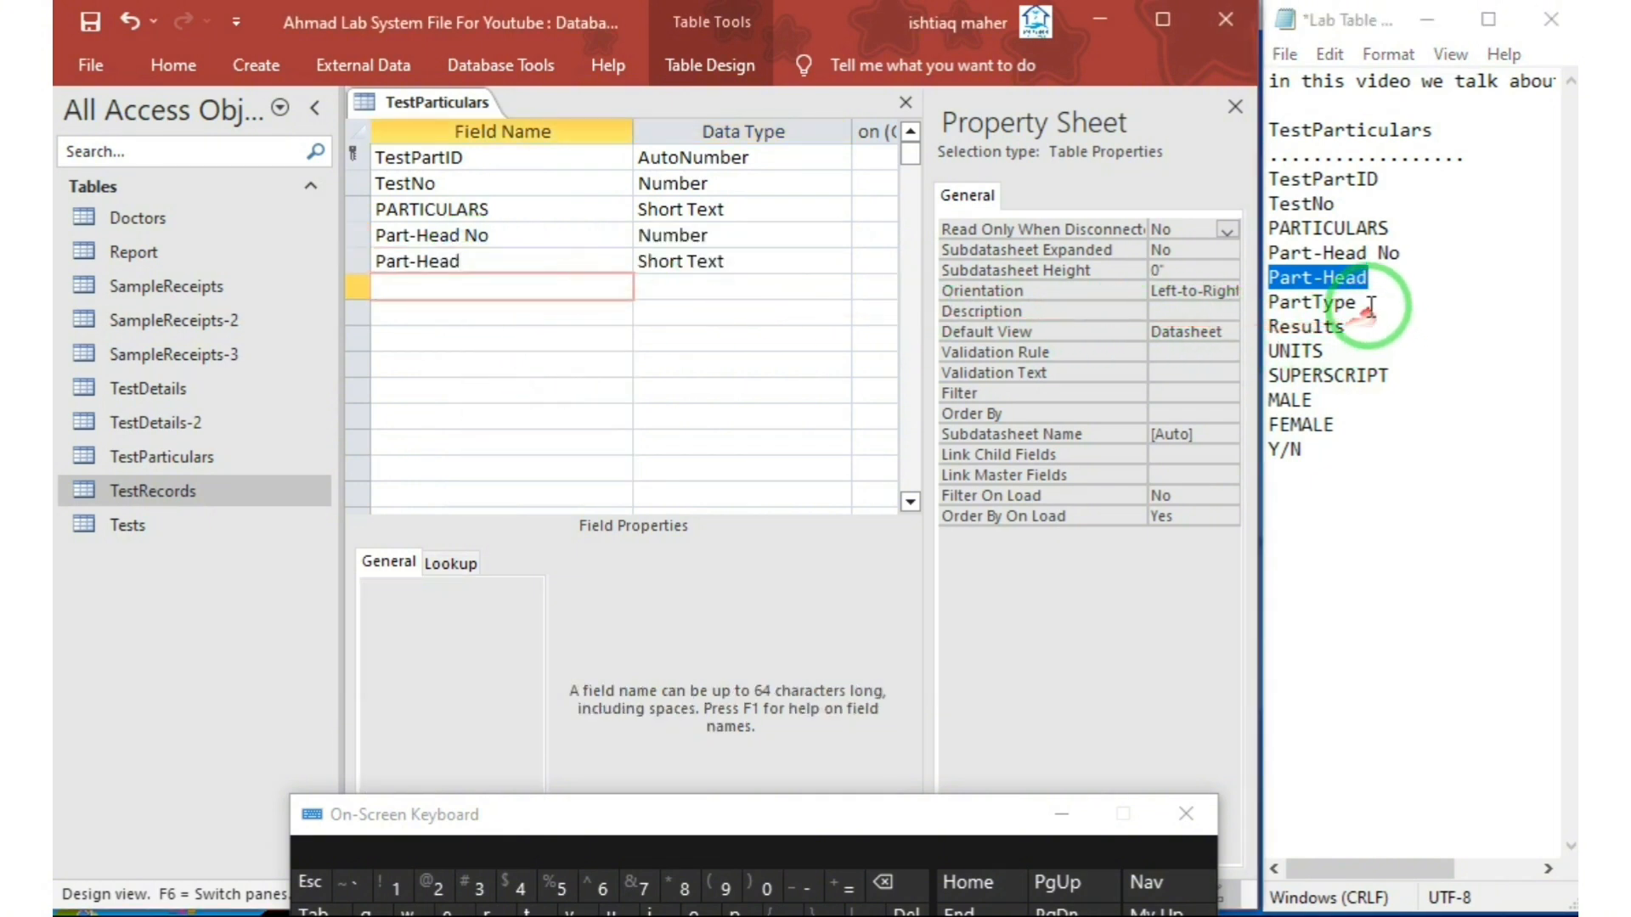
Add a PartType field below Part-Head with the name copied from the notes, keeping Short Text as its data type.
left_click_drag(1358, 302, 1272, 303)
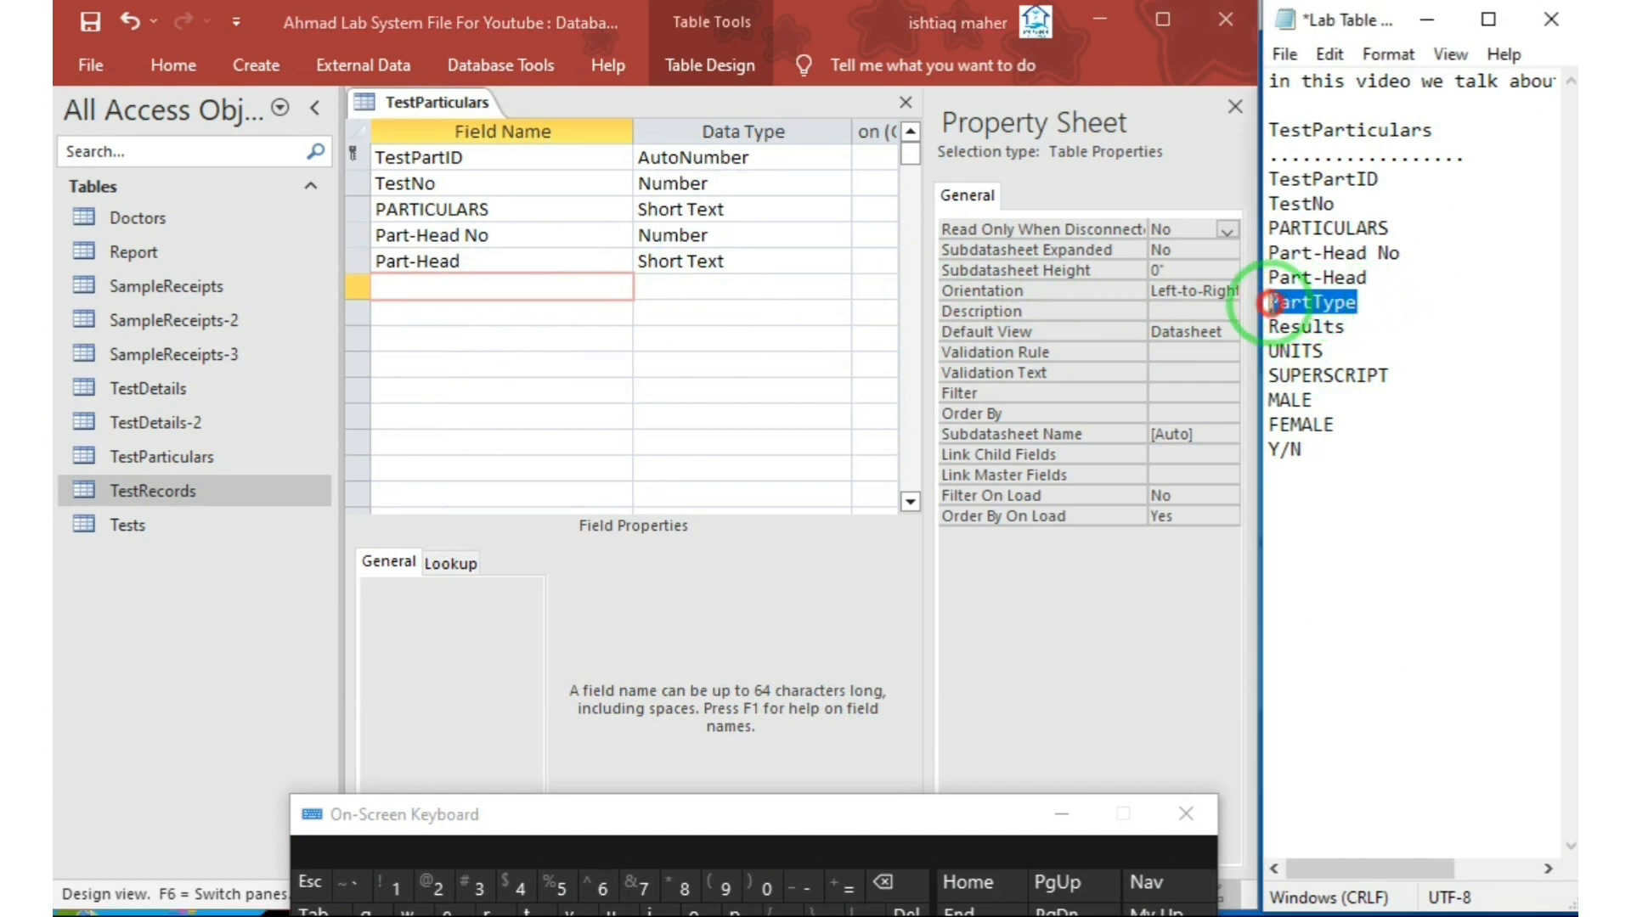
right_click(1329, 303)
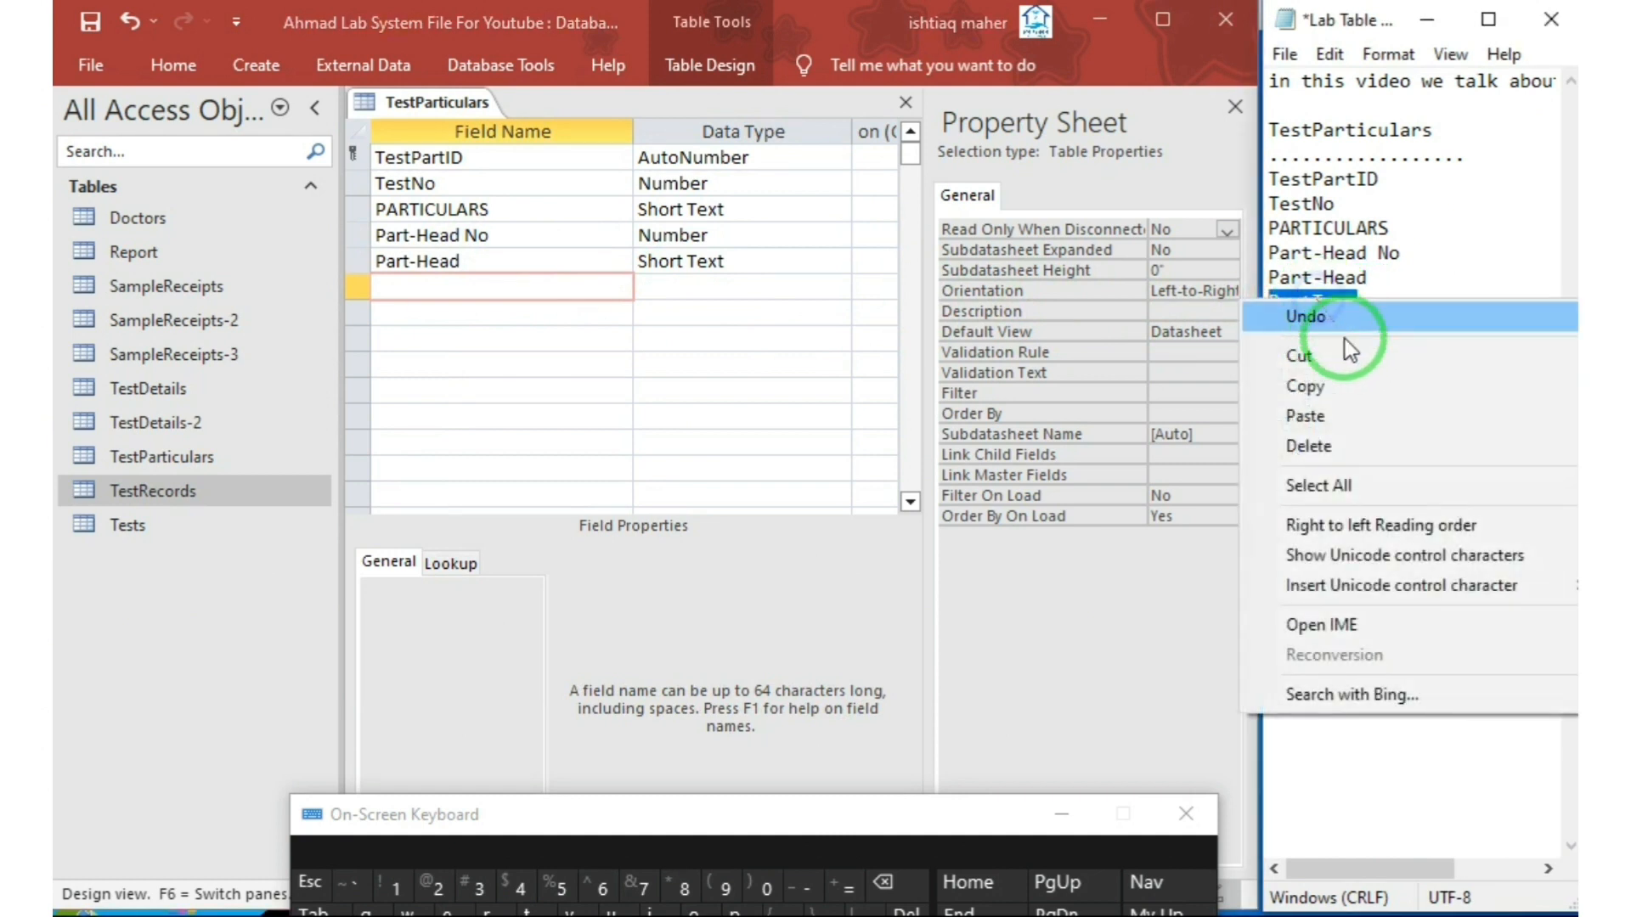
left_click(1308, 386)
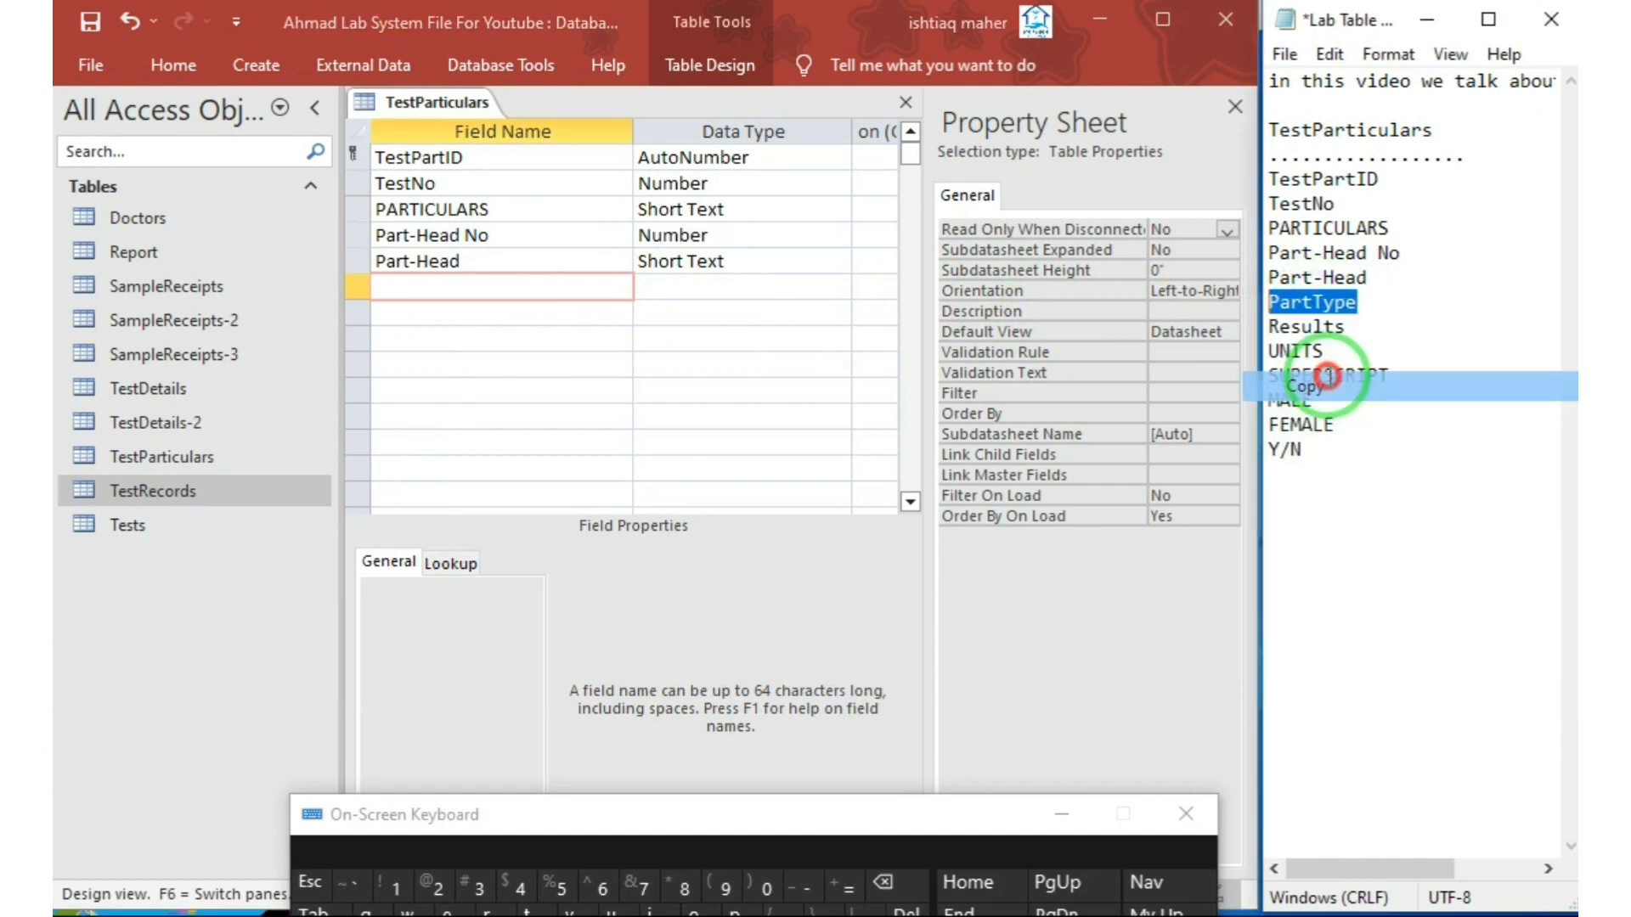
left_click(1074, 804)
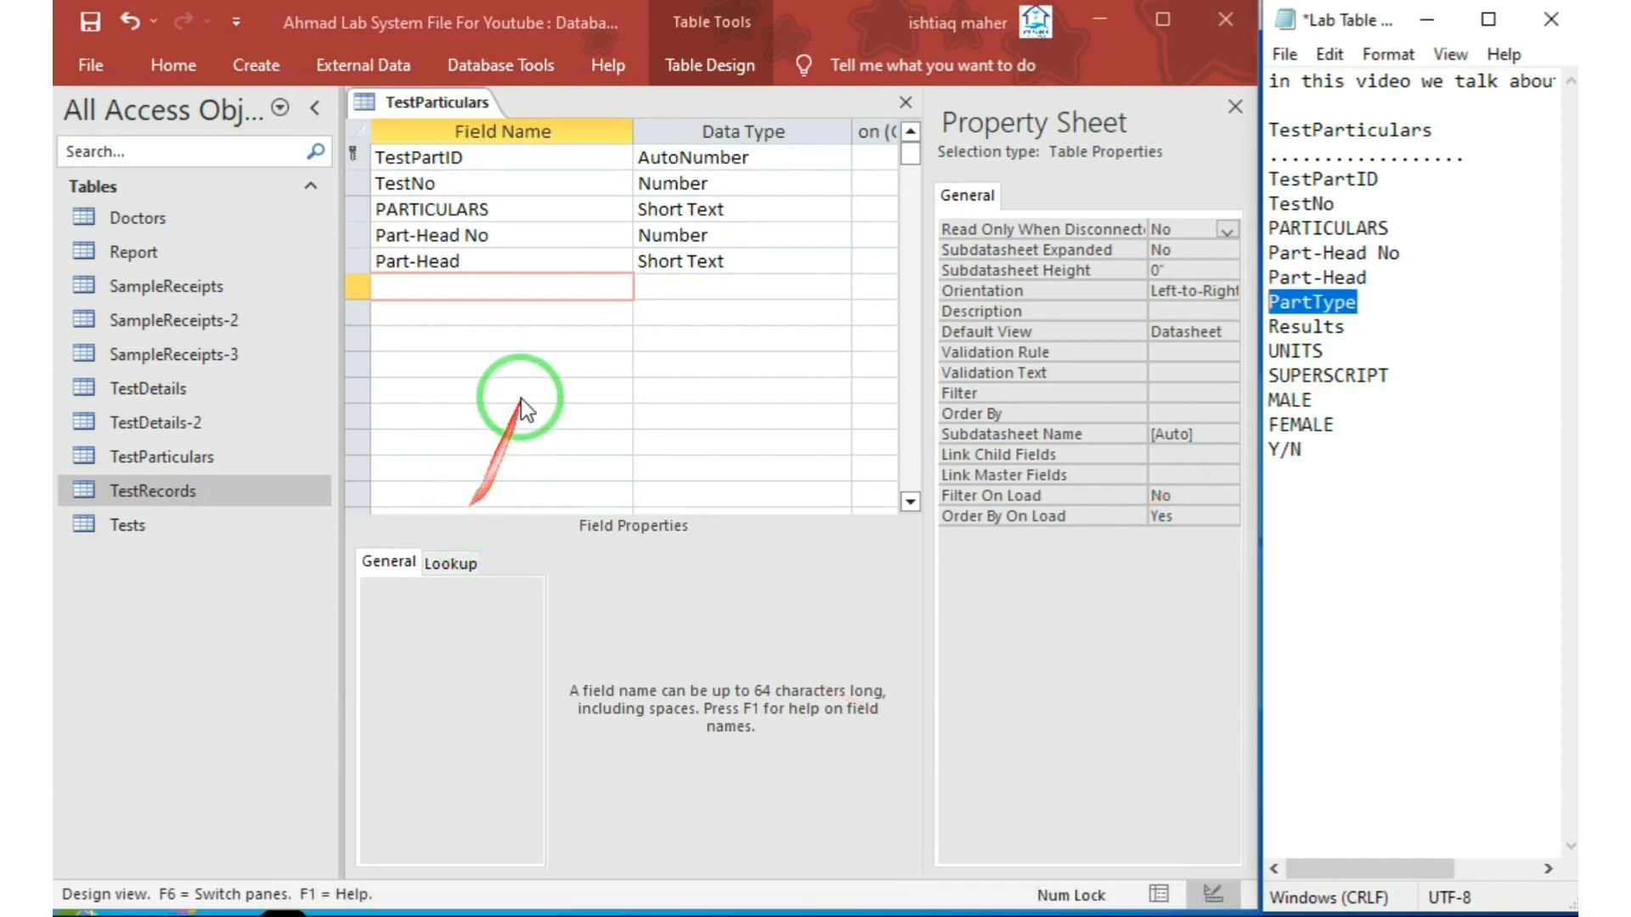
right_click(417, 291)
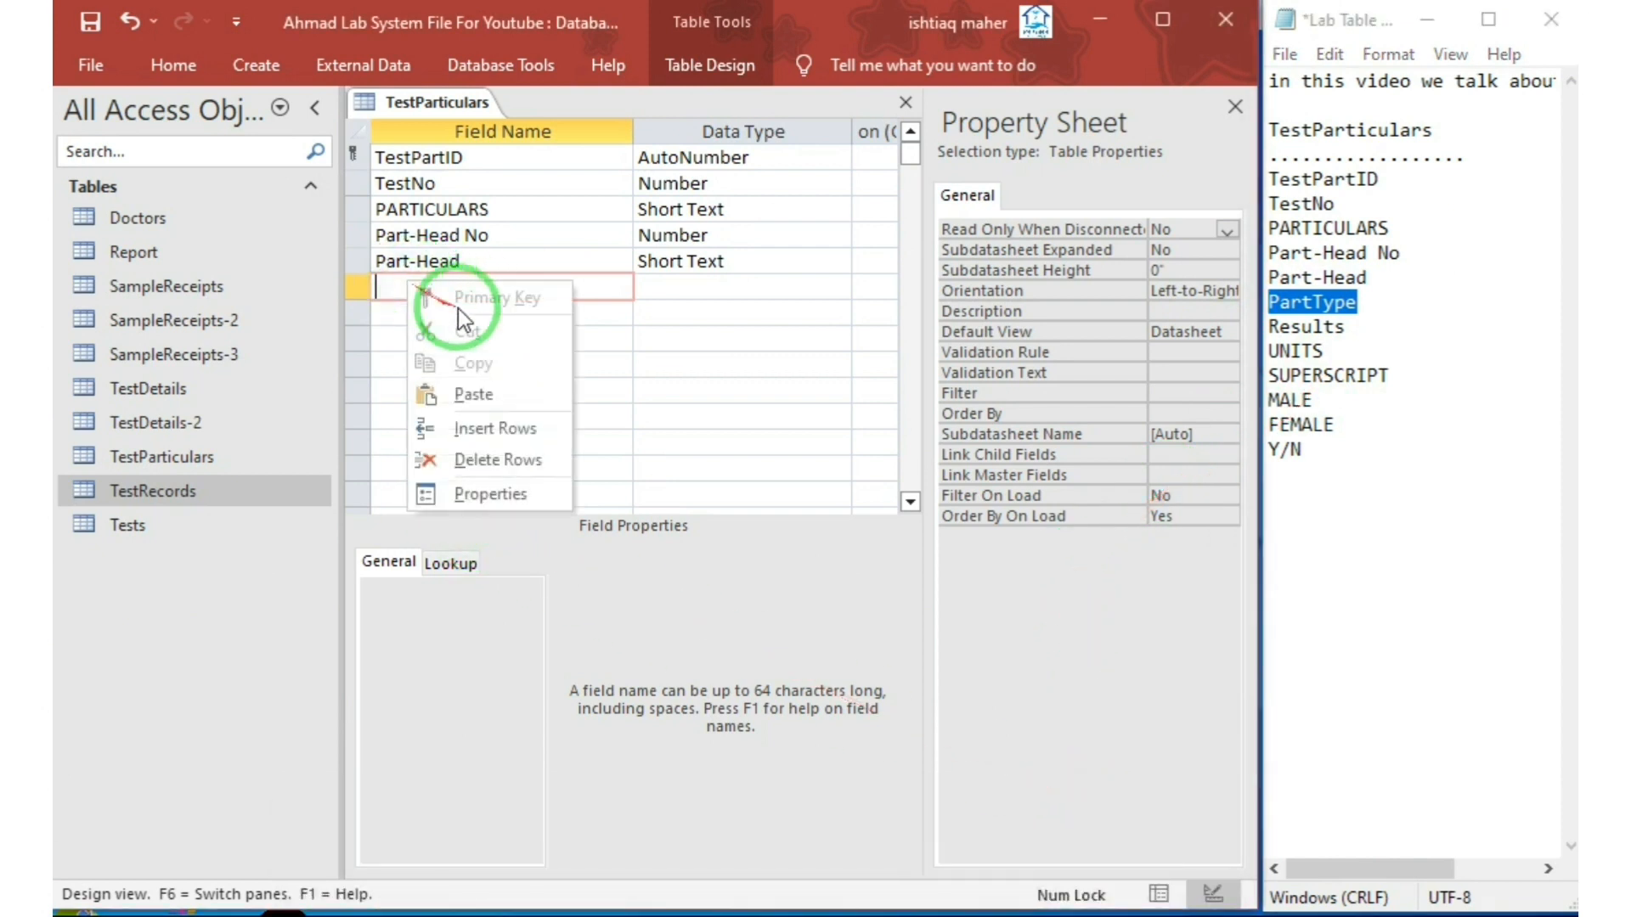
left_click(498, 393)
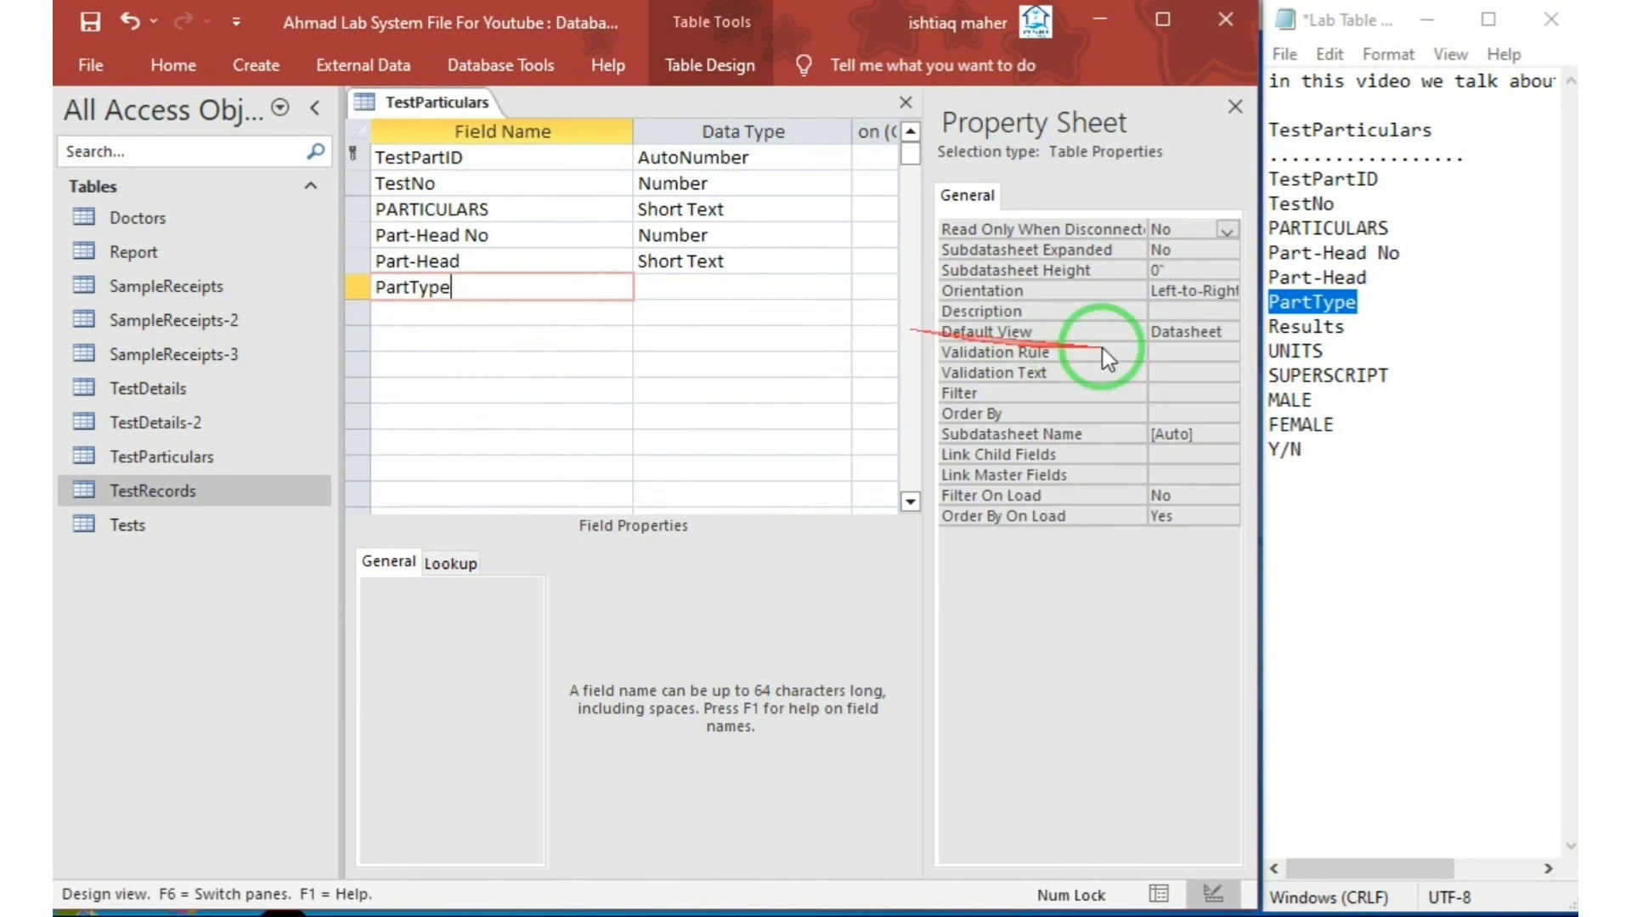
left_click(789, 291)
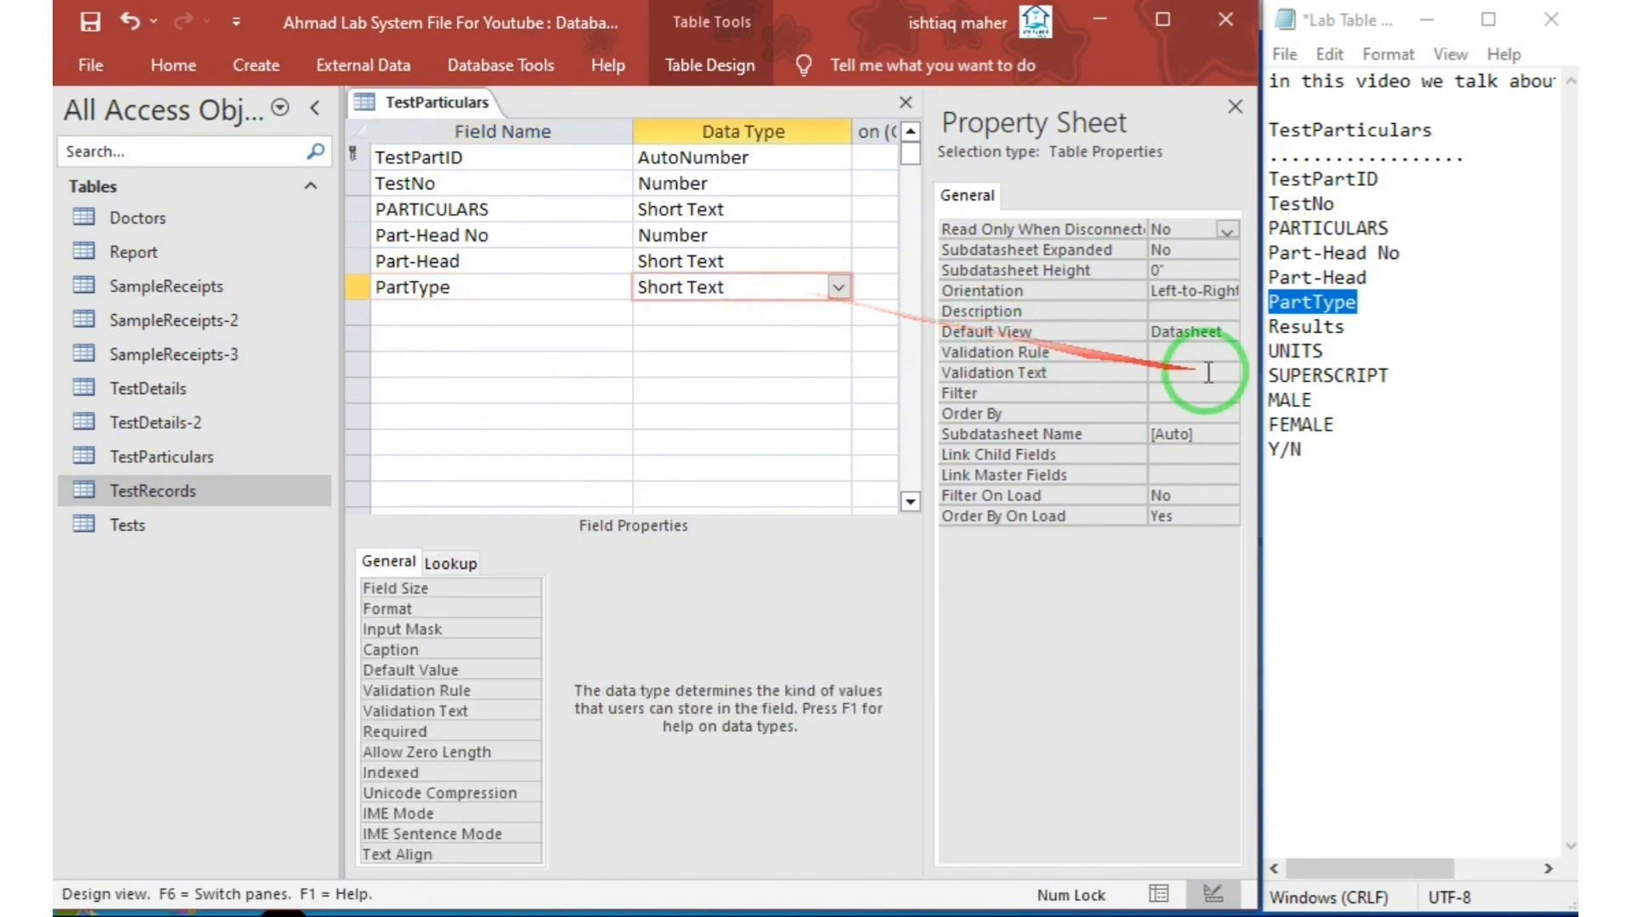
left_click_drag(1359, 328, 1275, 329)
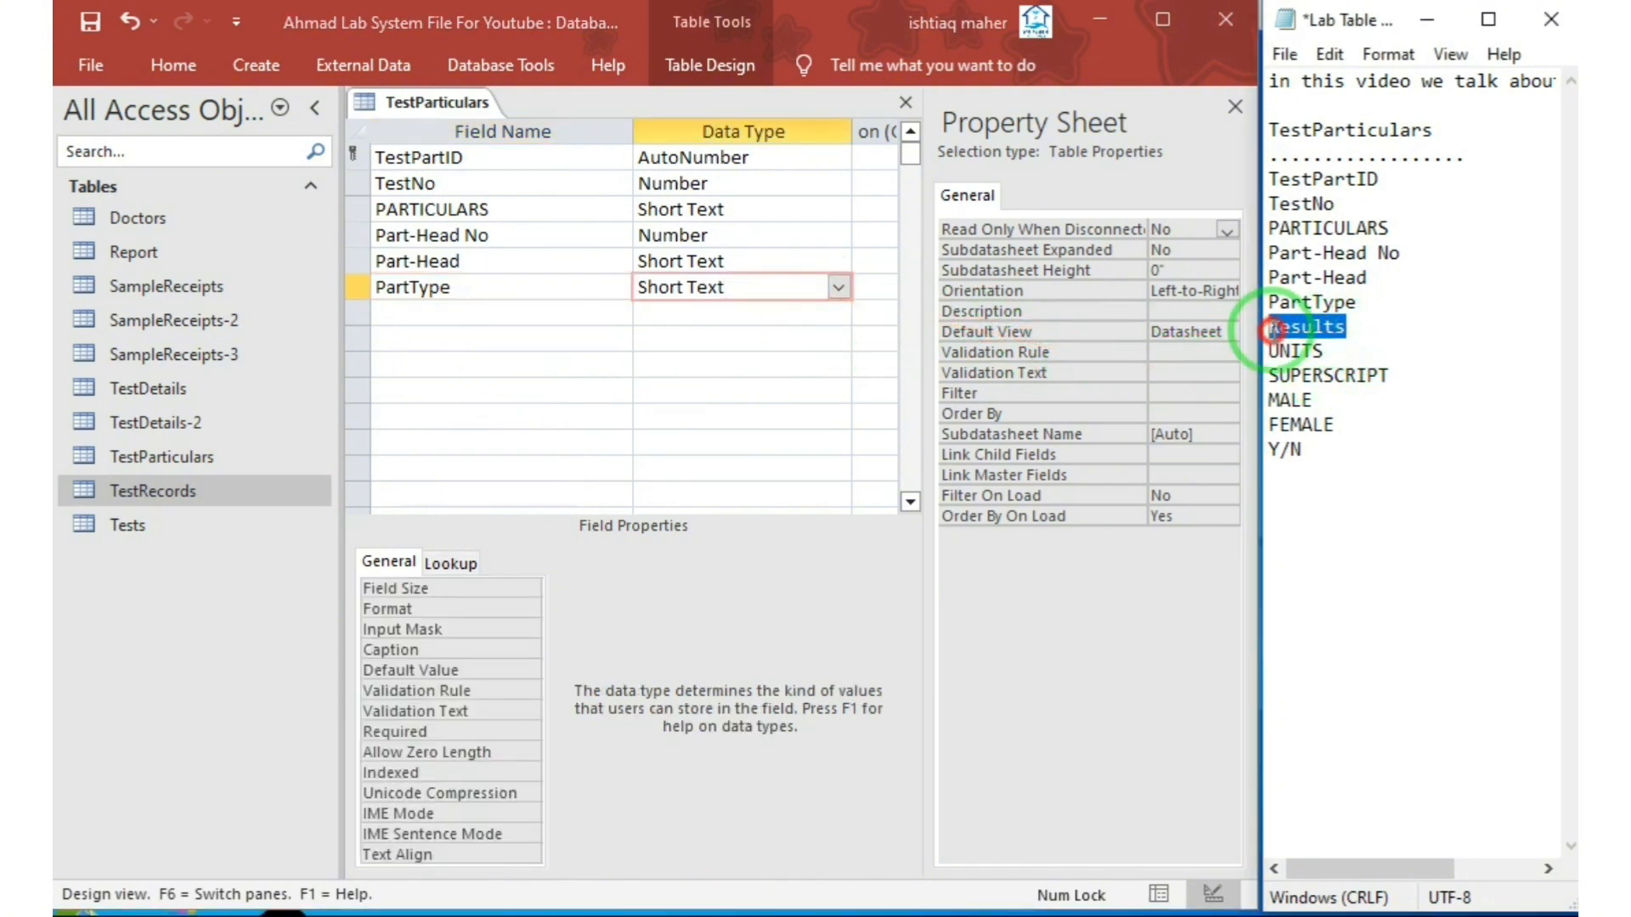
right_click(1291, 328)
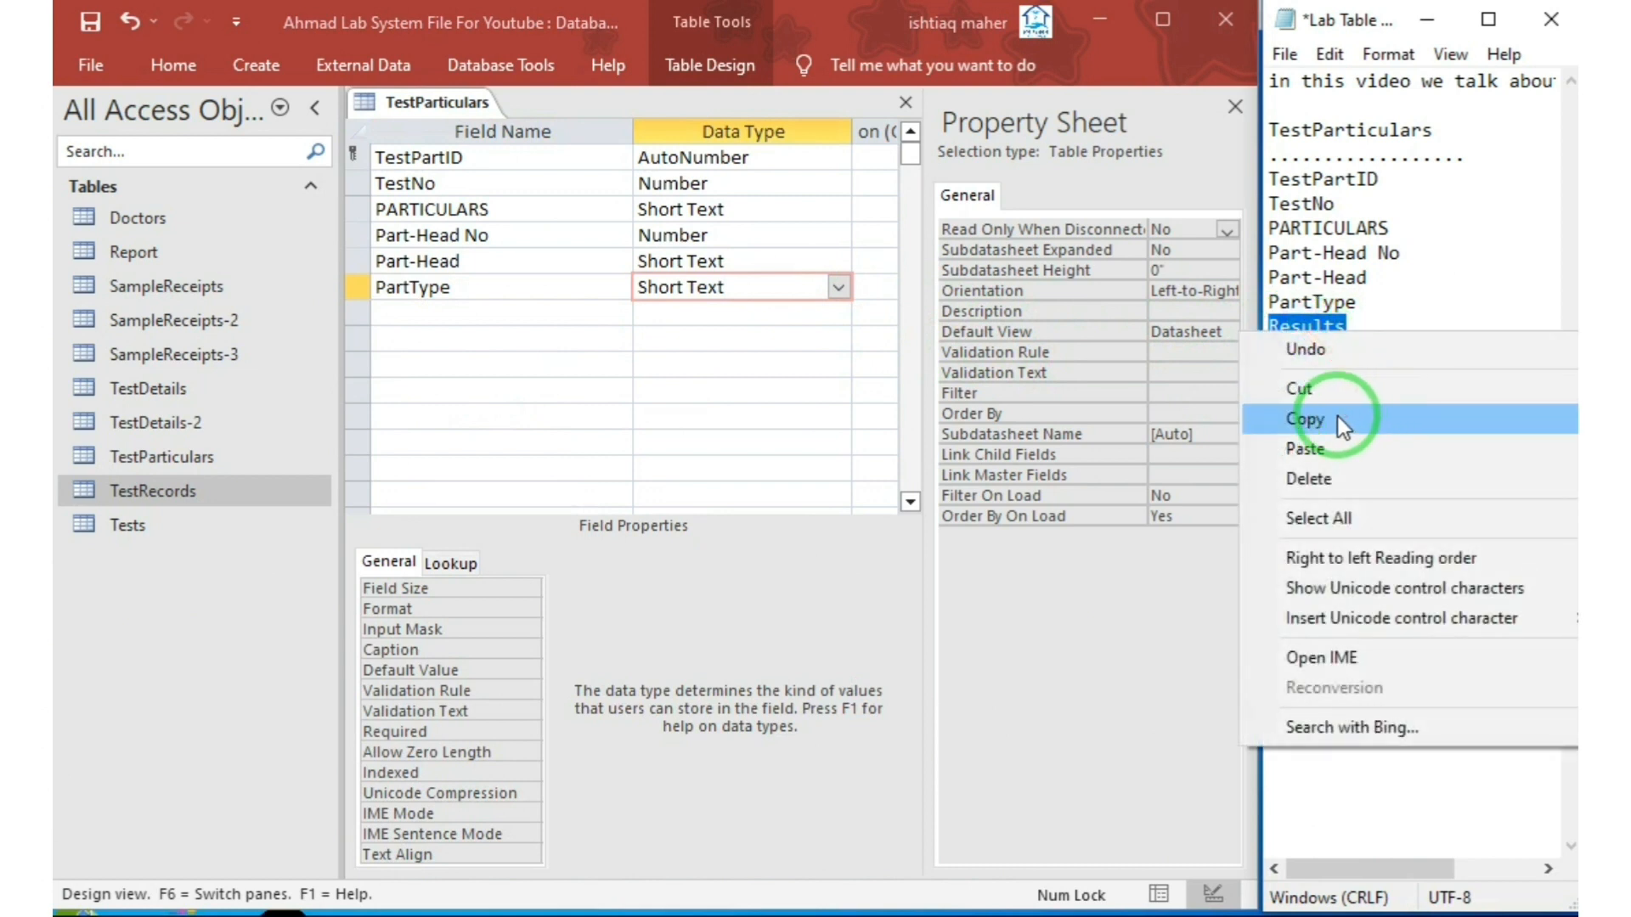
left_click(1326, 391)
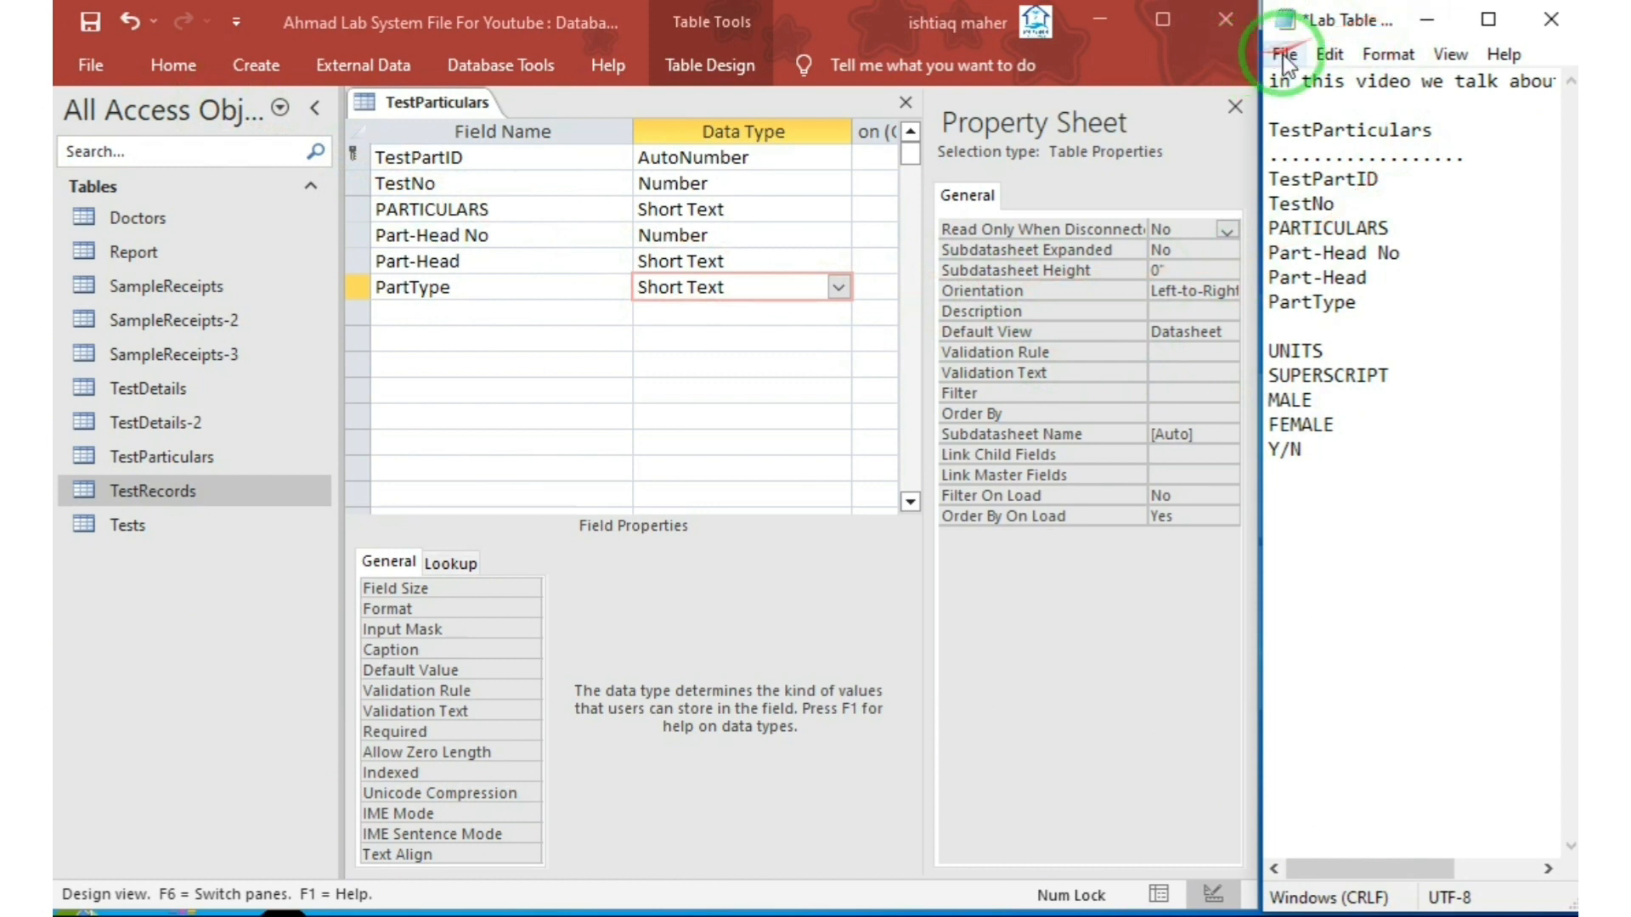
left_click(1329, 53)
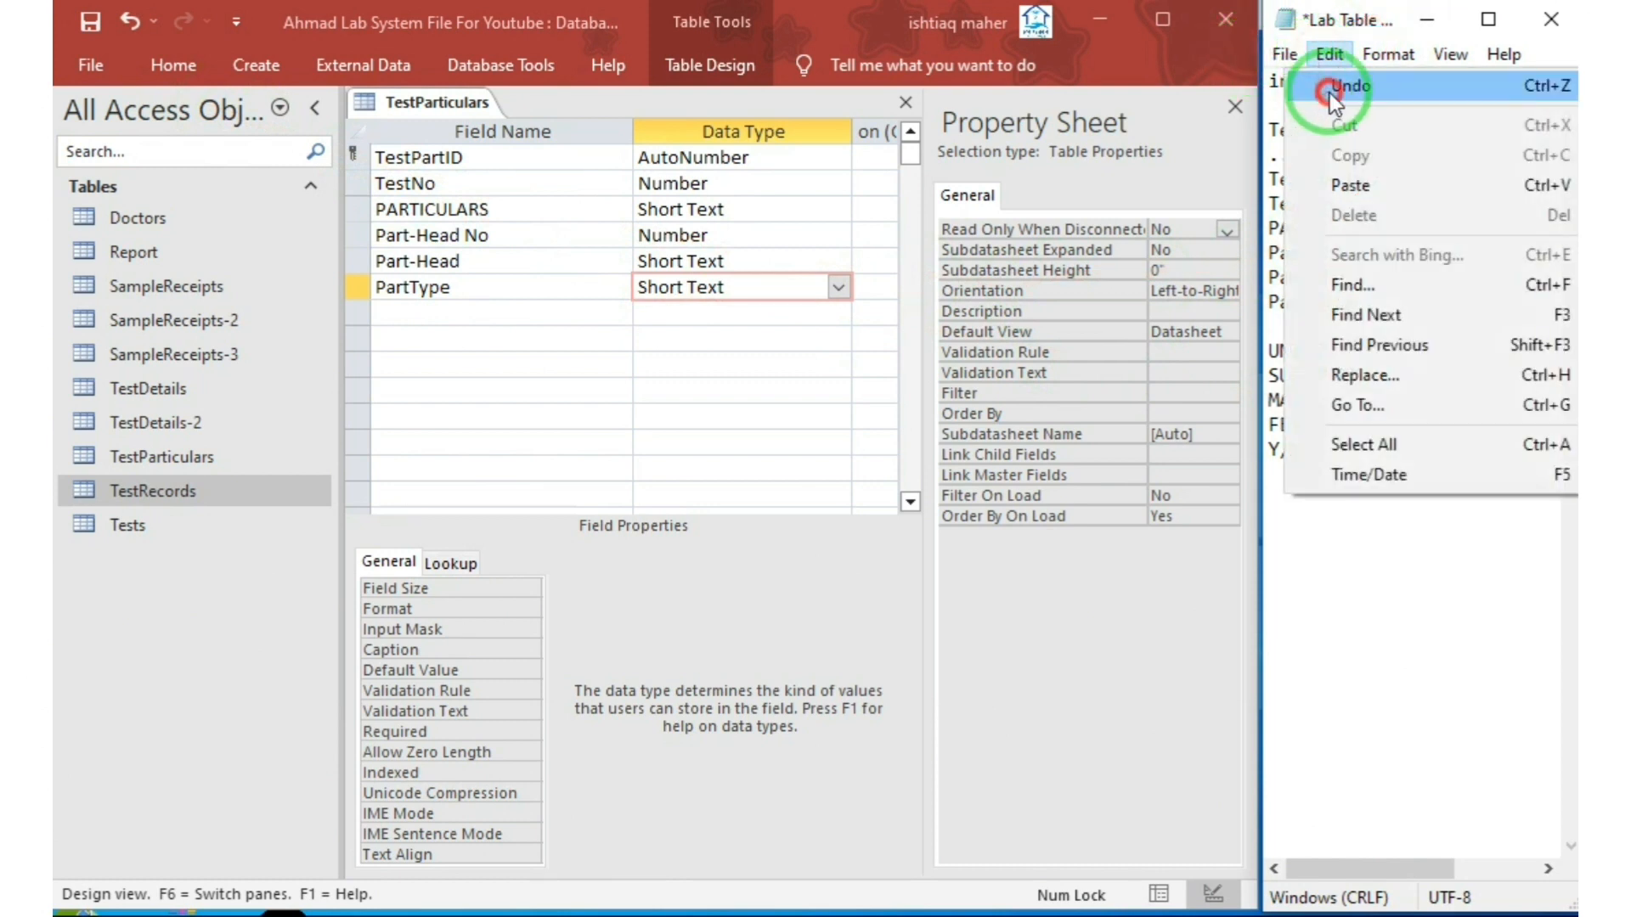
left_click(1328, 91)
right_click(1346, 329)
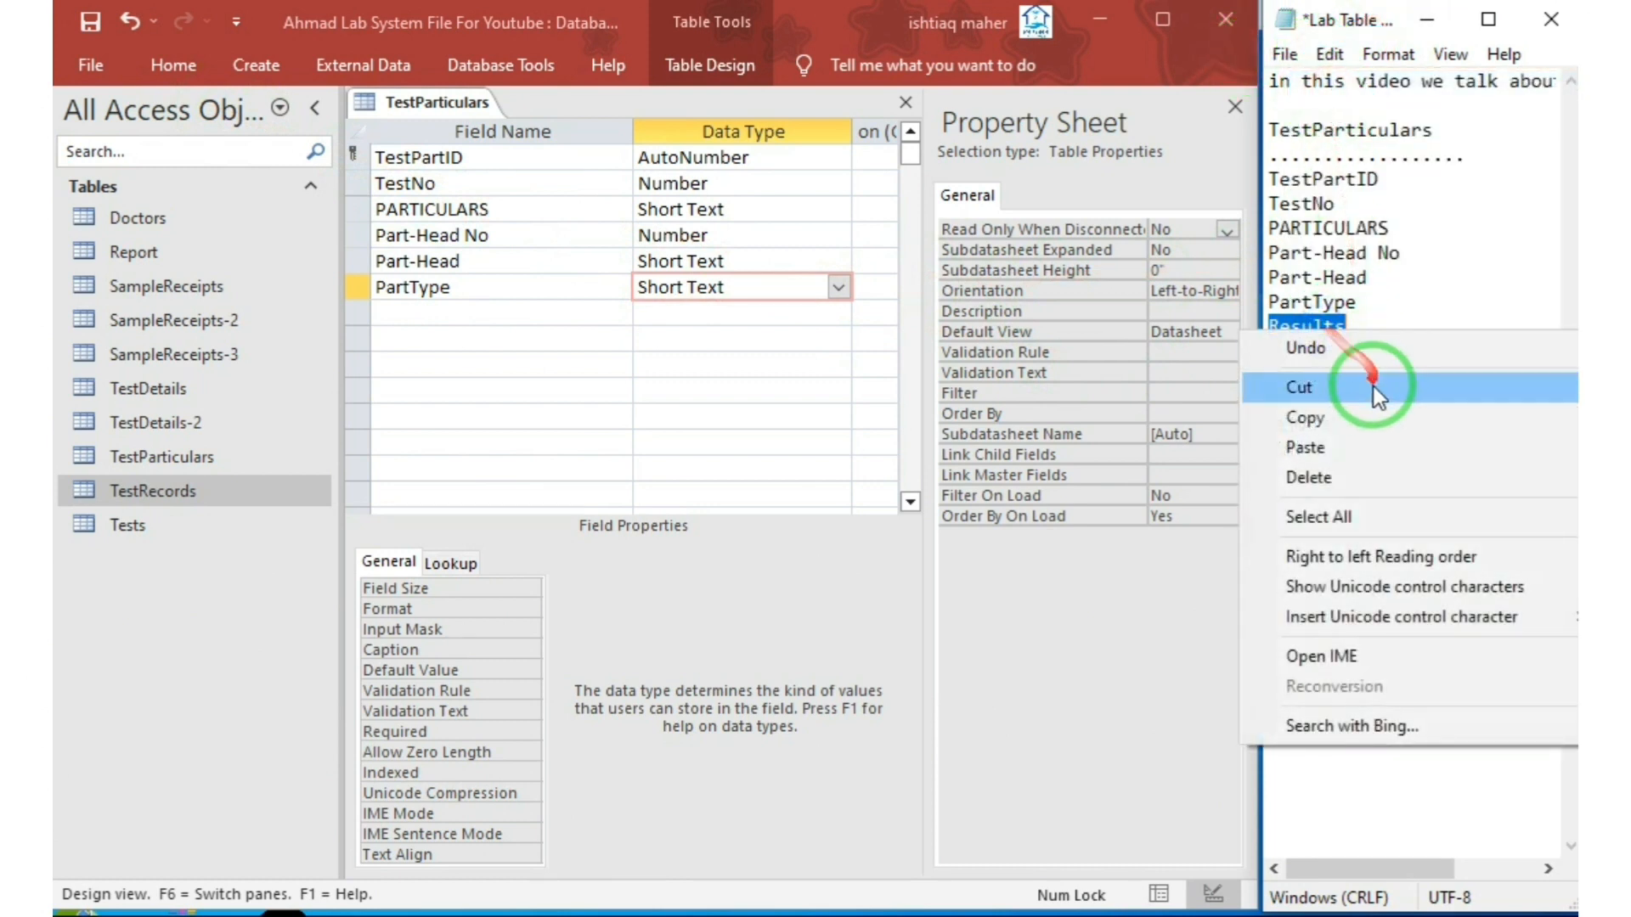
left_click(1352, 401)
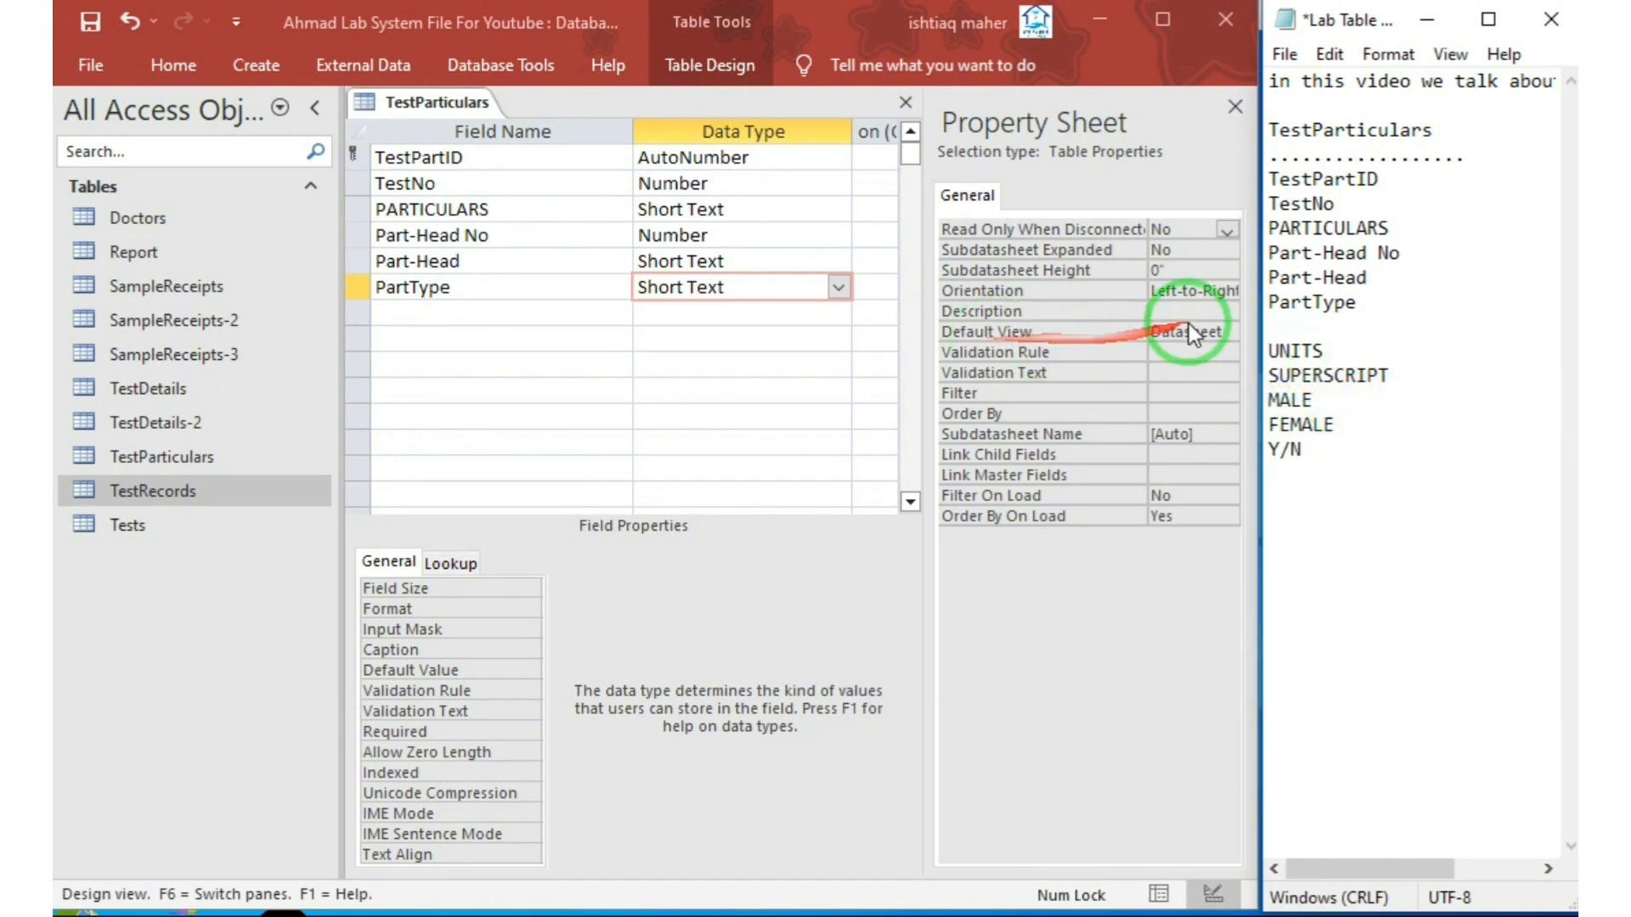
left_click(1285, 55)
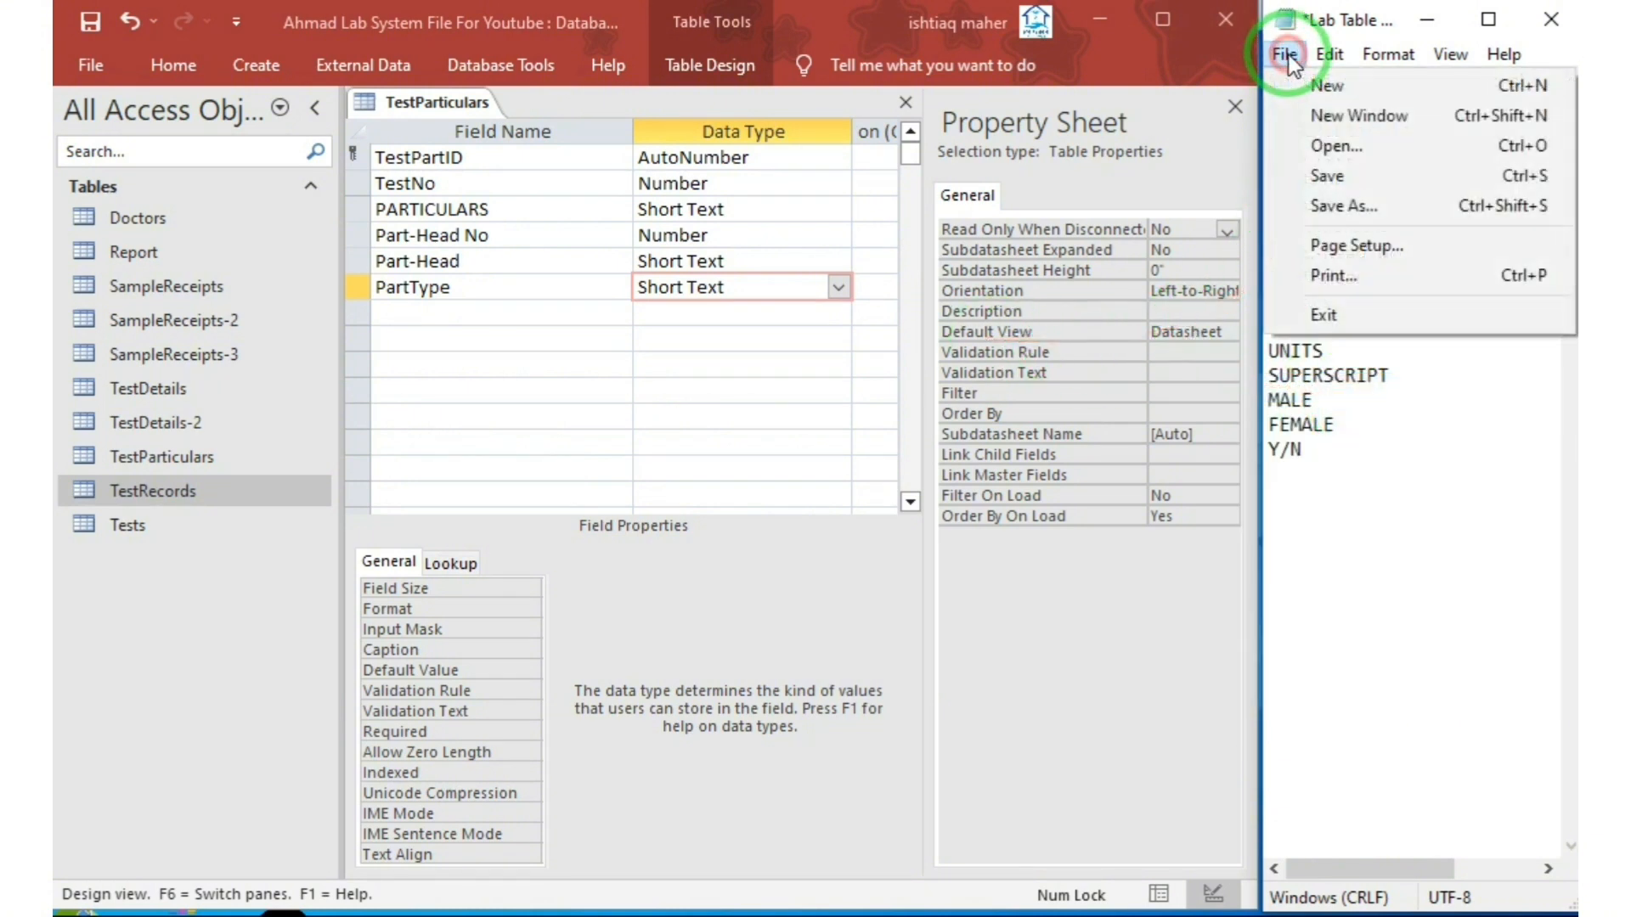
mouse_move(1329, 55)
left_click(1345, 88)
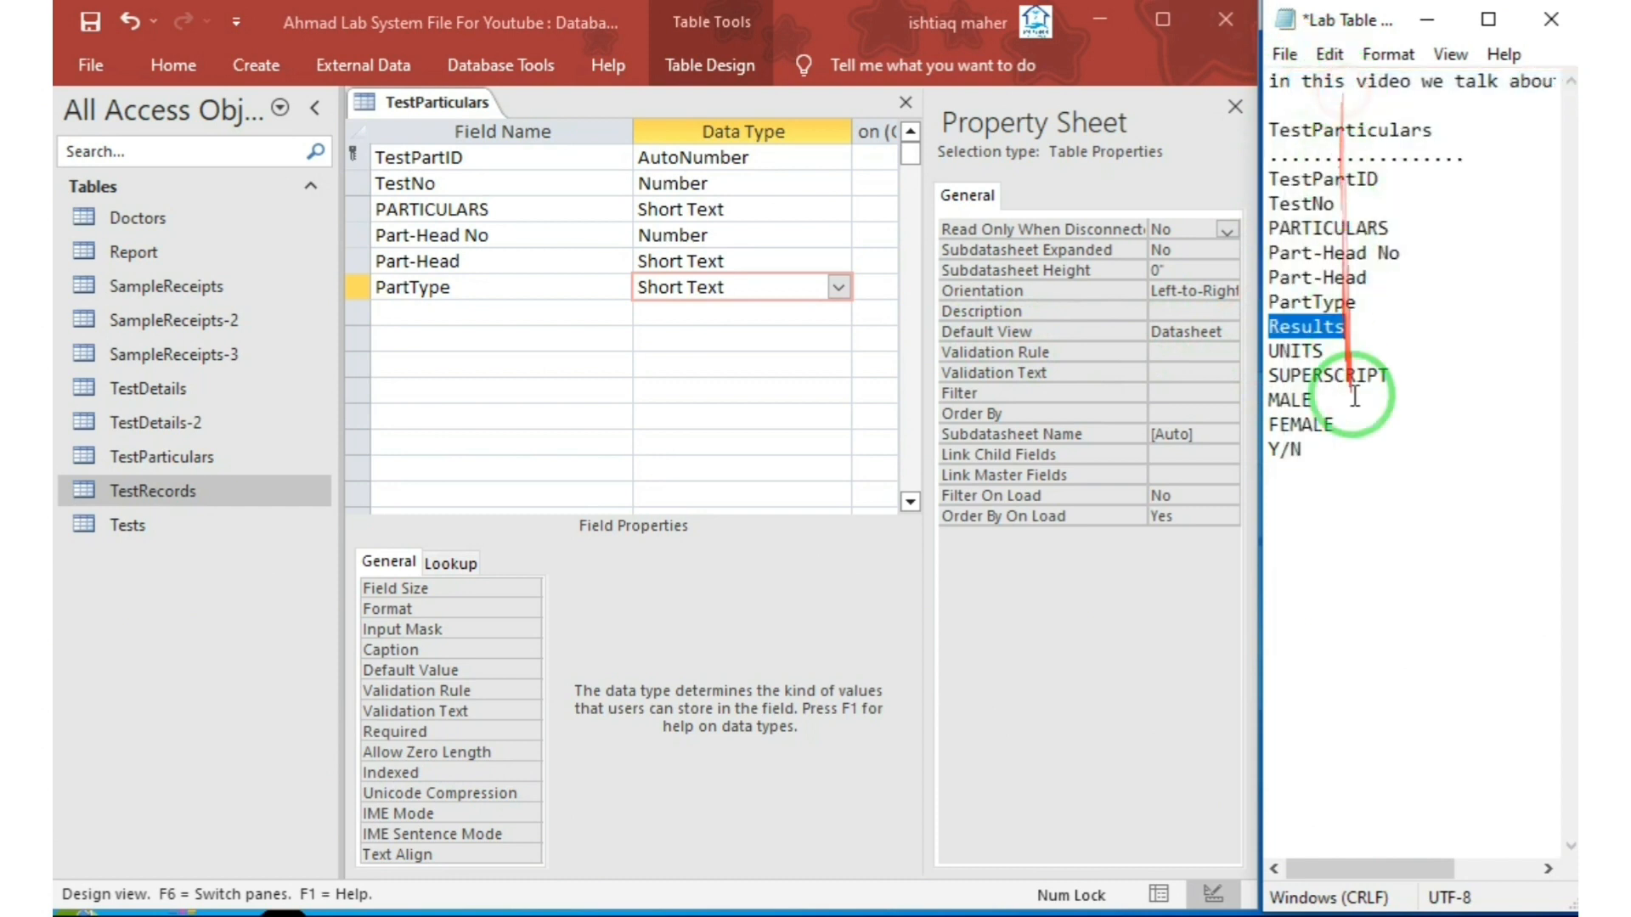
Add a field named Results below PartType, copying the name from the notes.
double_click(1315, 326)
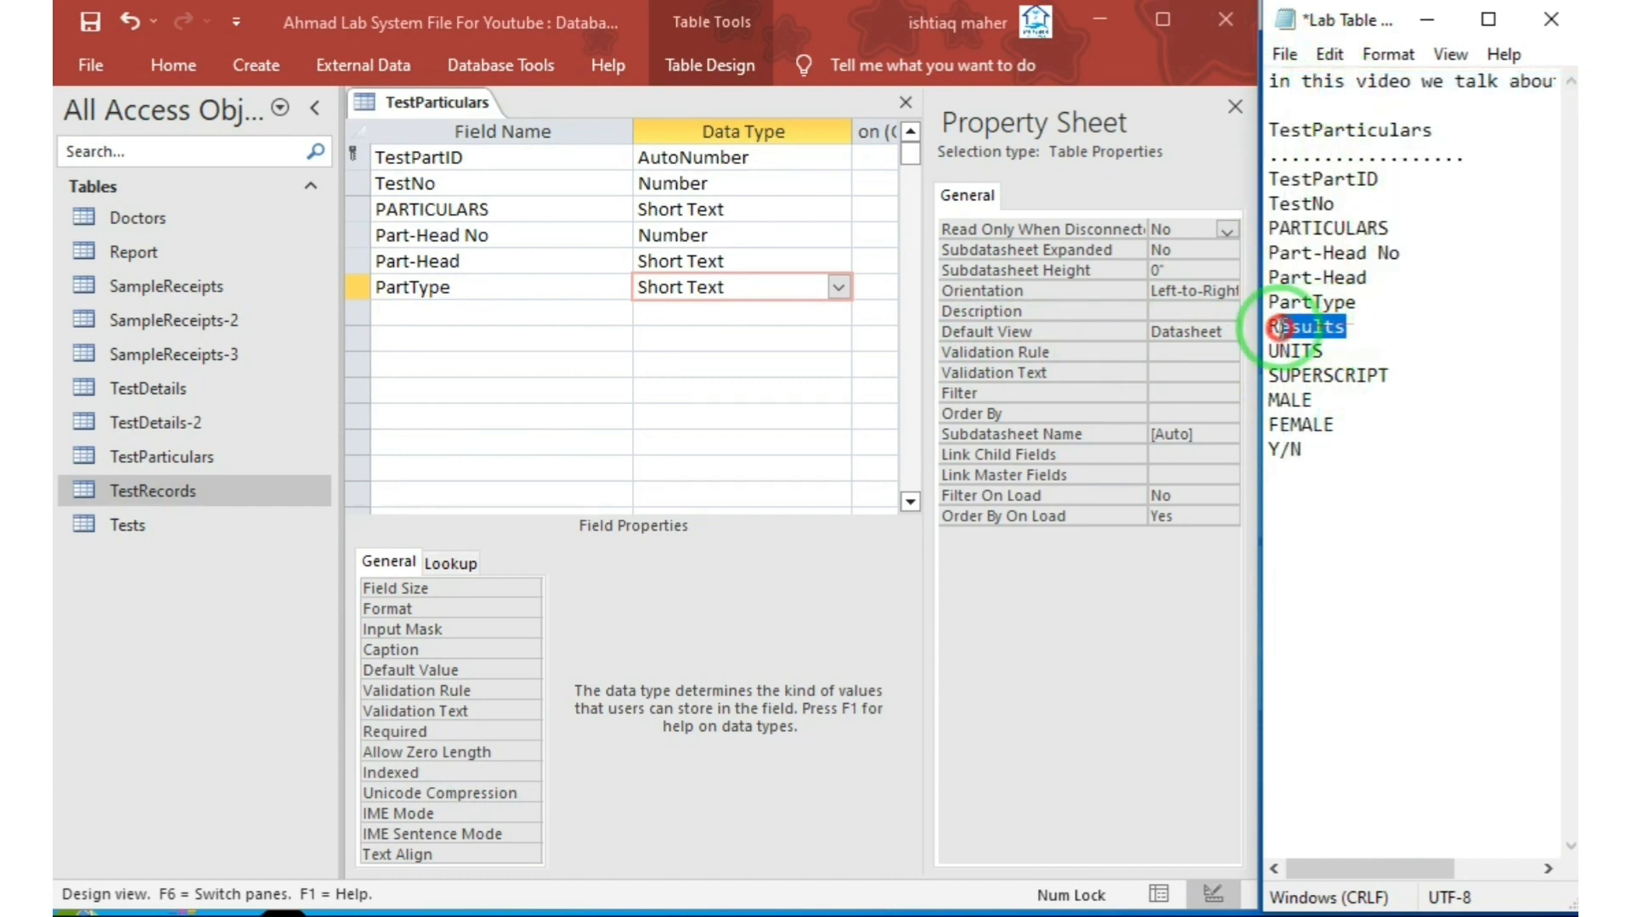
right_click(1309, 328)
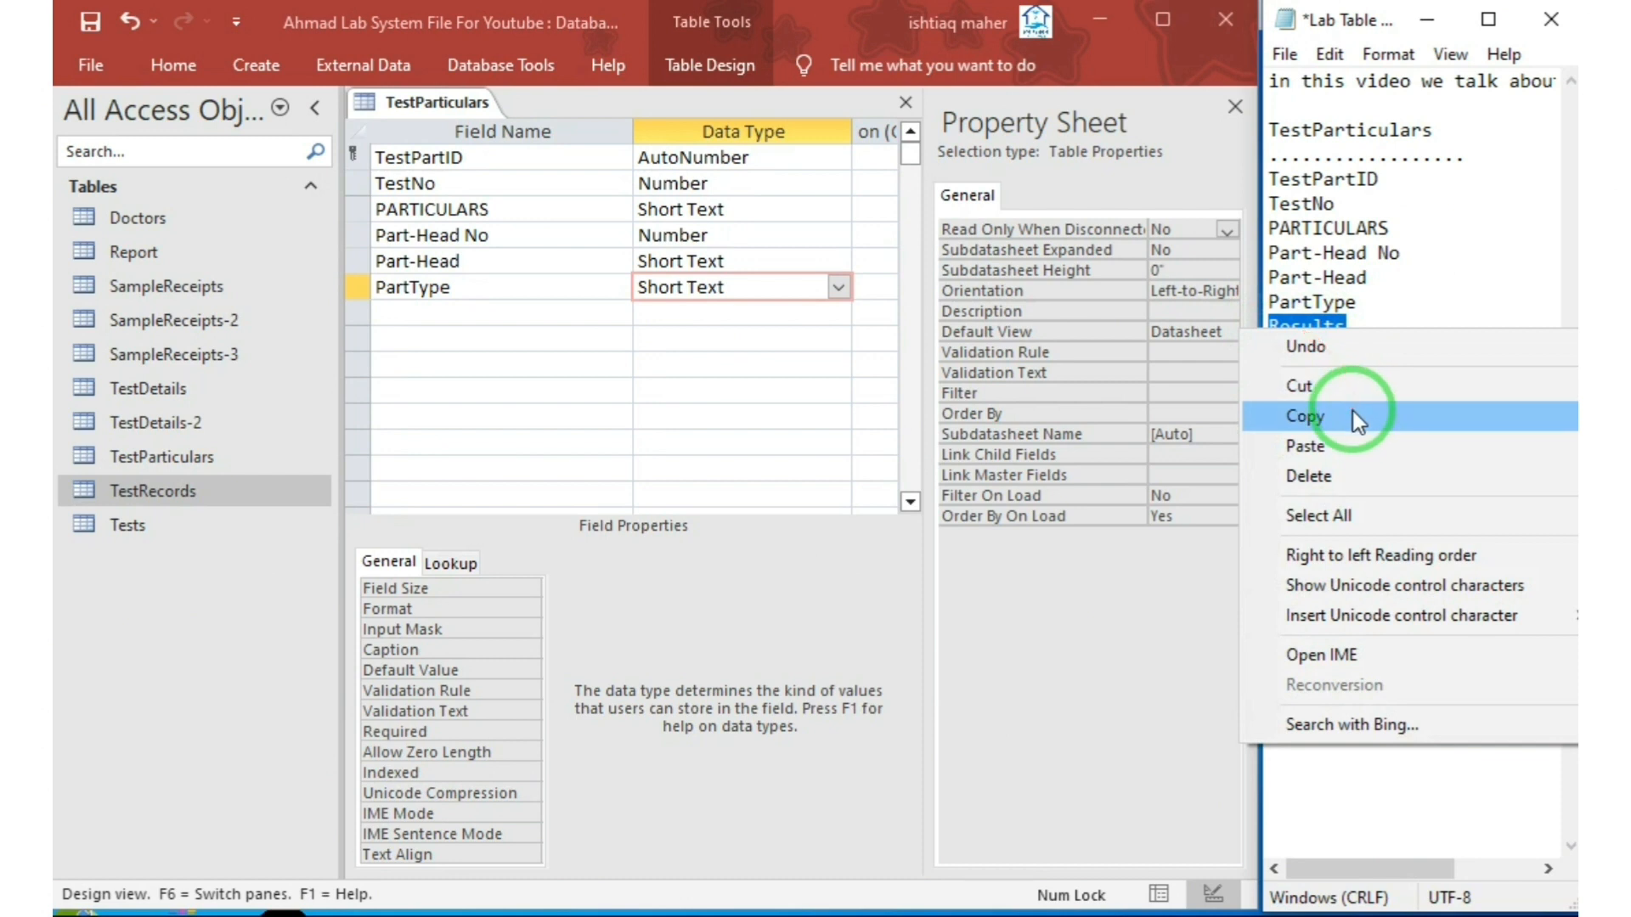
left_click(1352, 412)
left_click(404, 312)
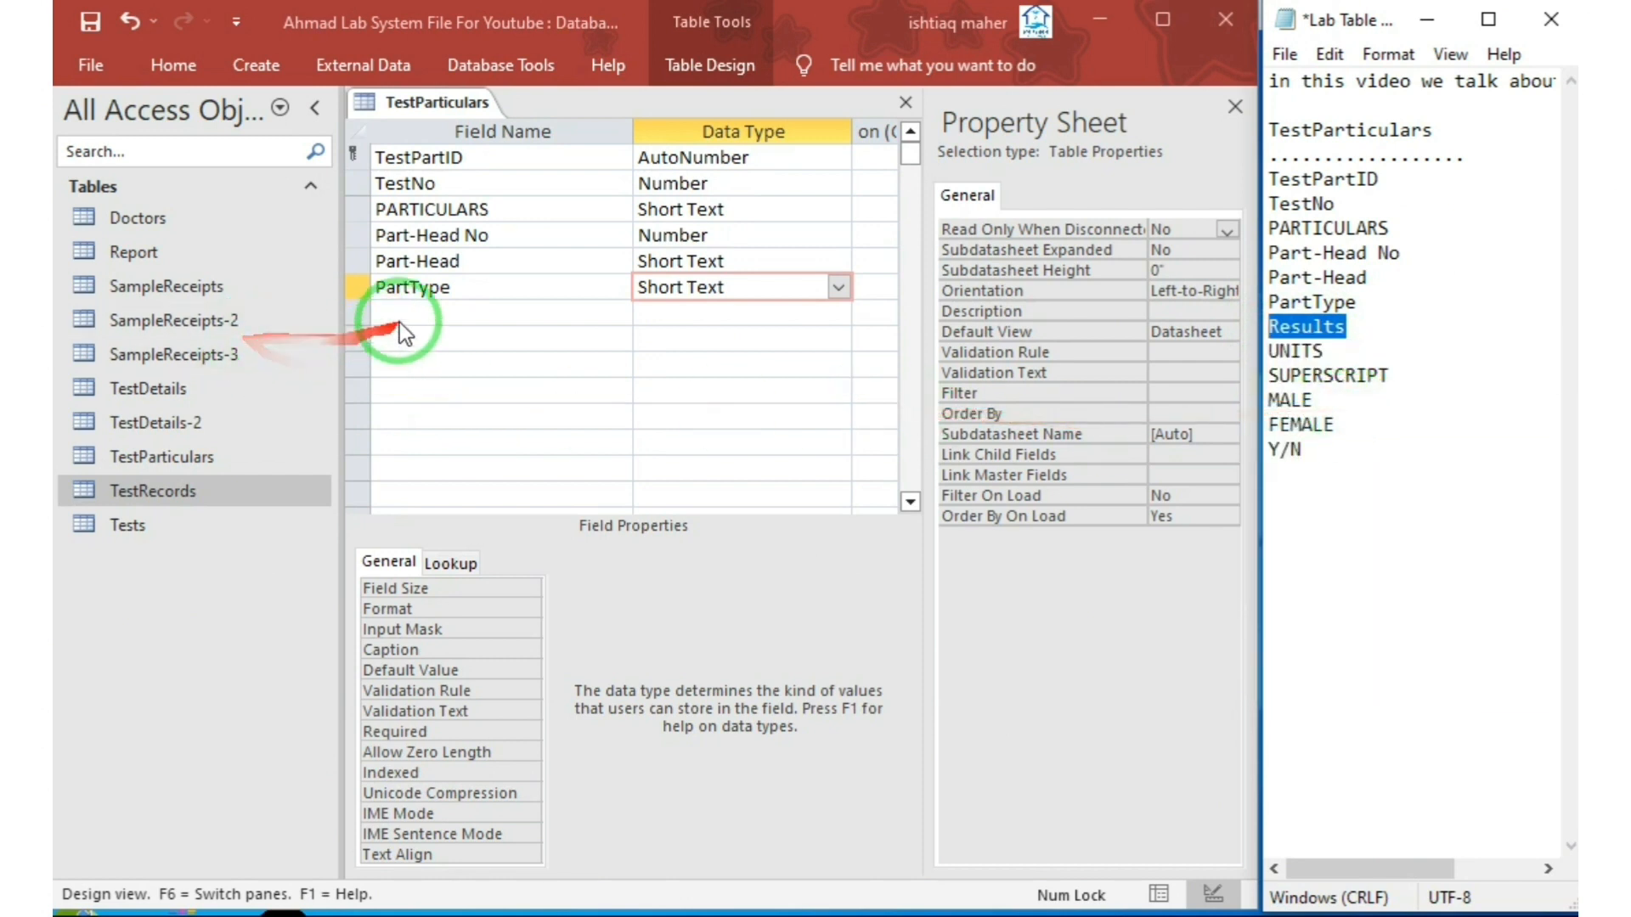
right_click(407, 311)
left_click(472, 420)
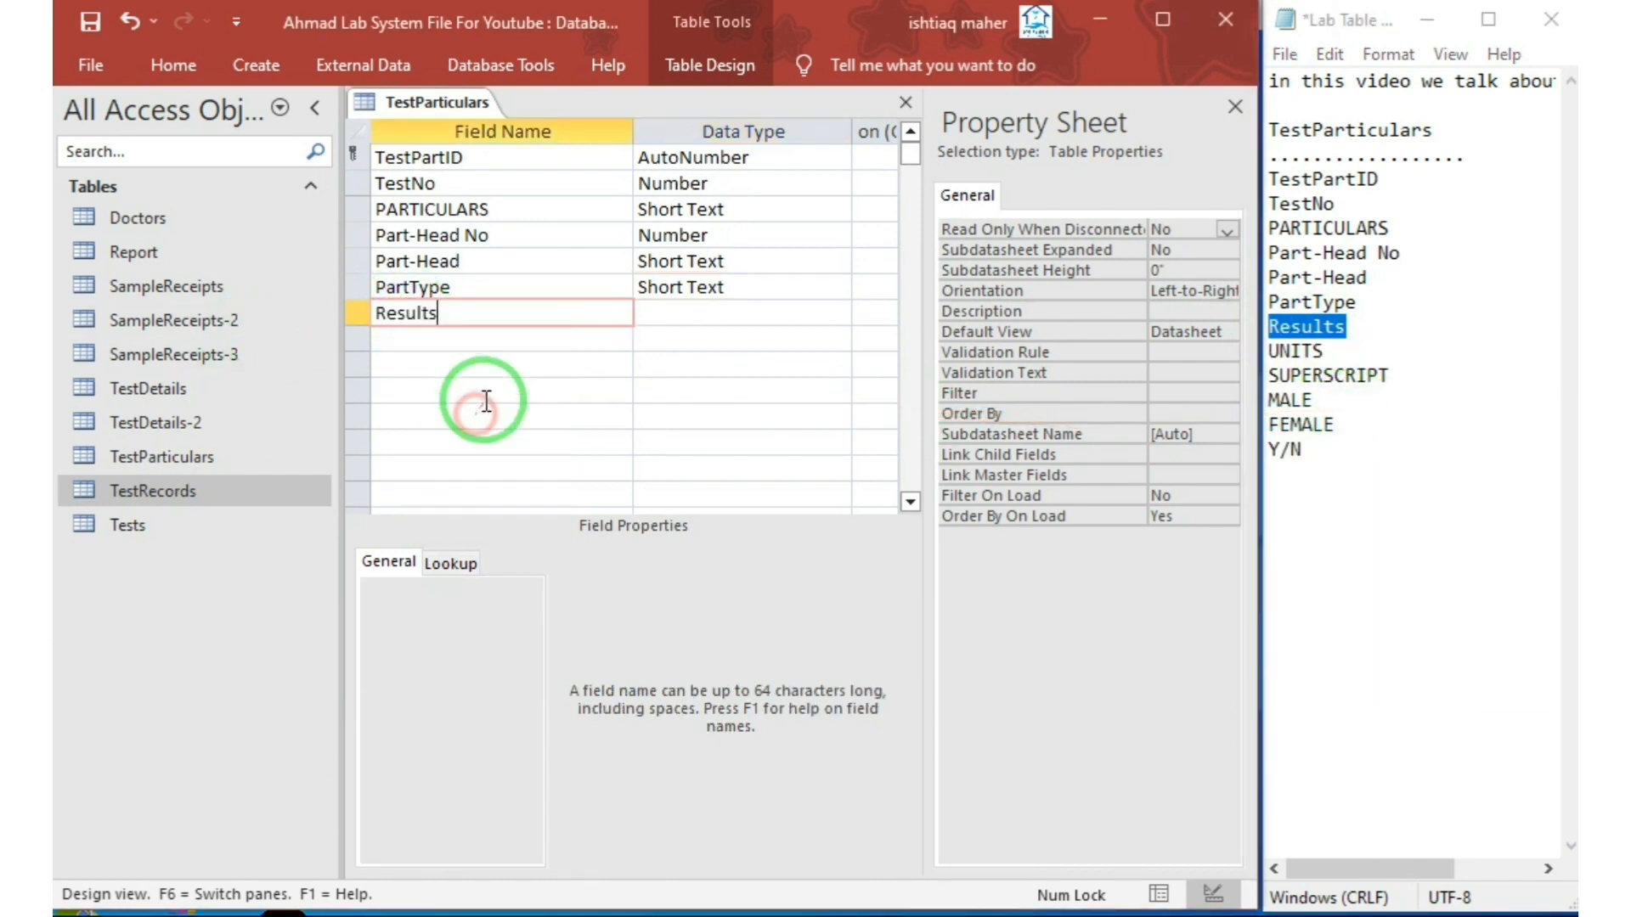
Add a field named UNITS below Results, copying the name from the notes.
left_click(1350, 361)
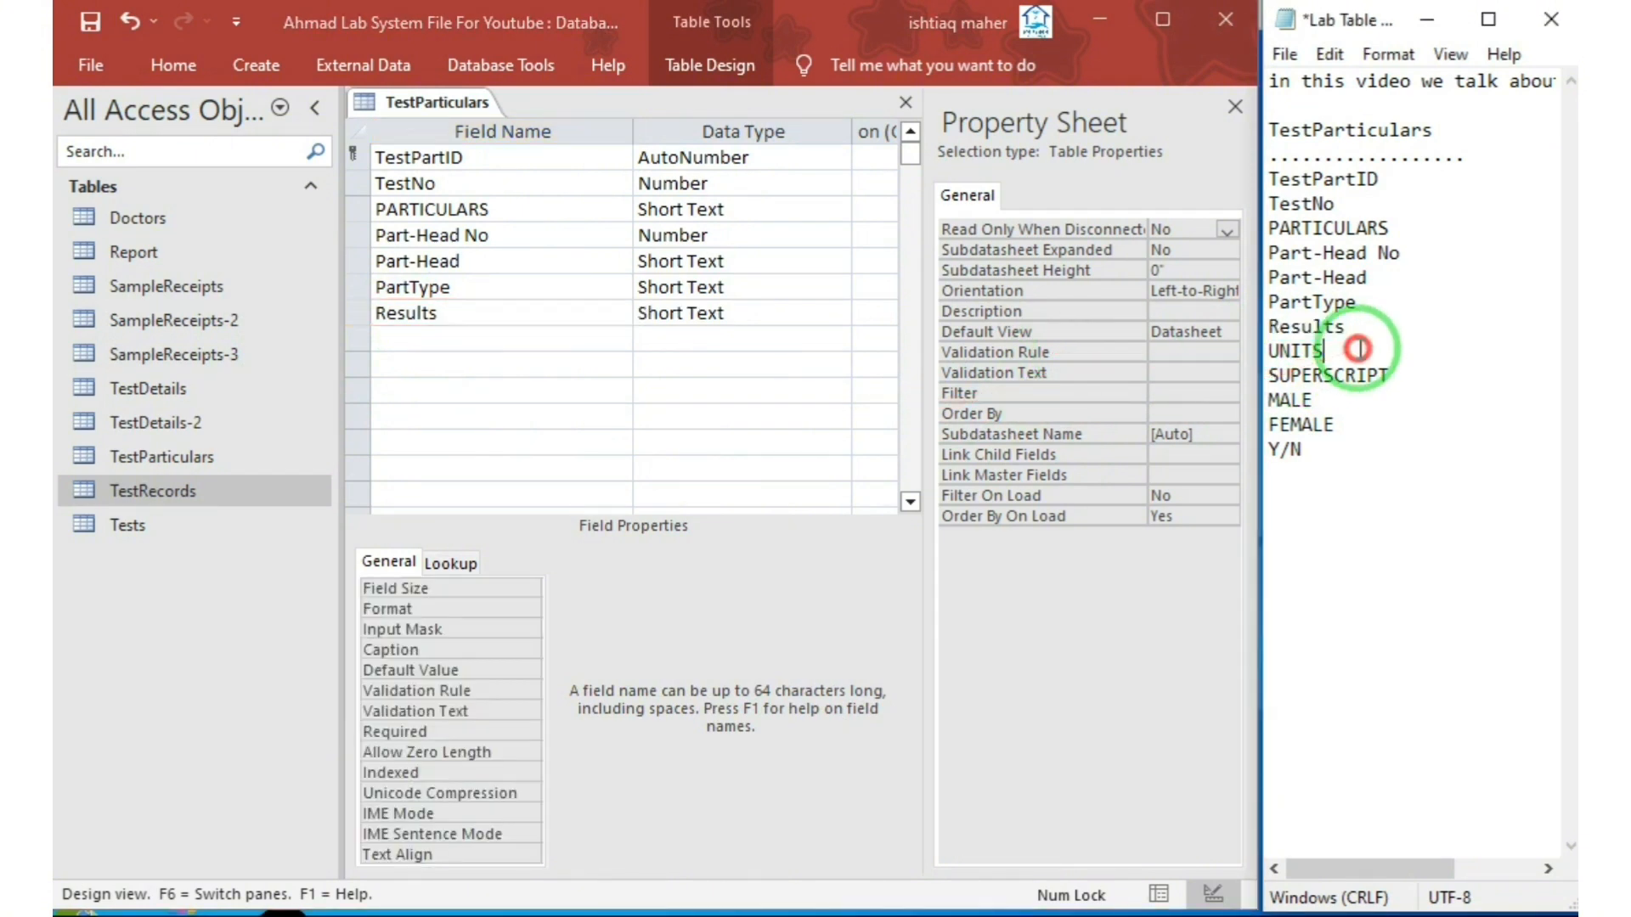
left_click_drag(1255, 352, 1321, 352)
right_click(1319, 351)
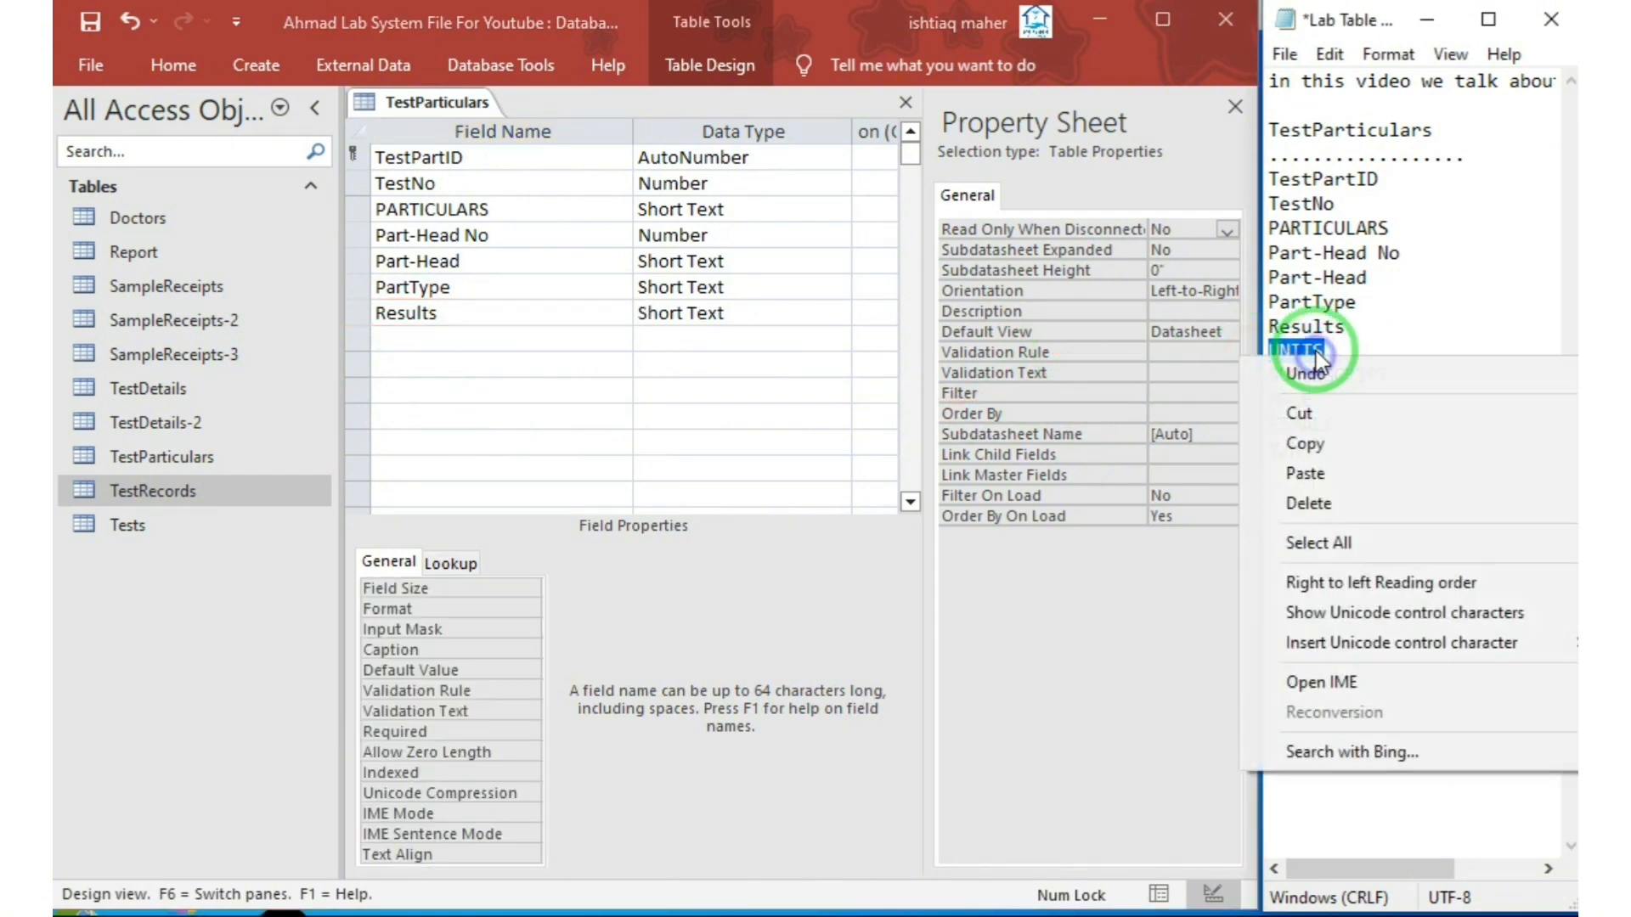
left_click(1308, 443)
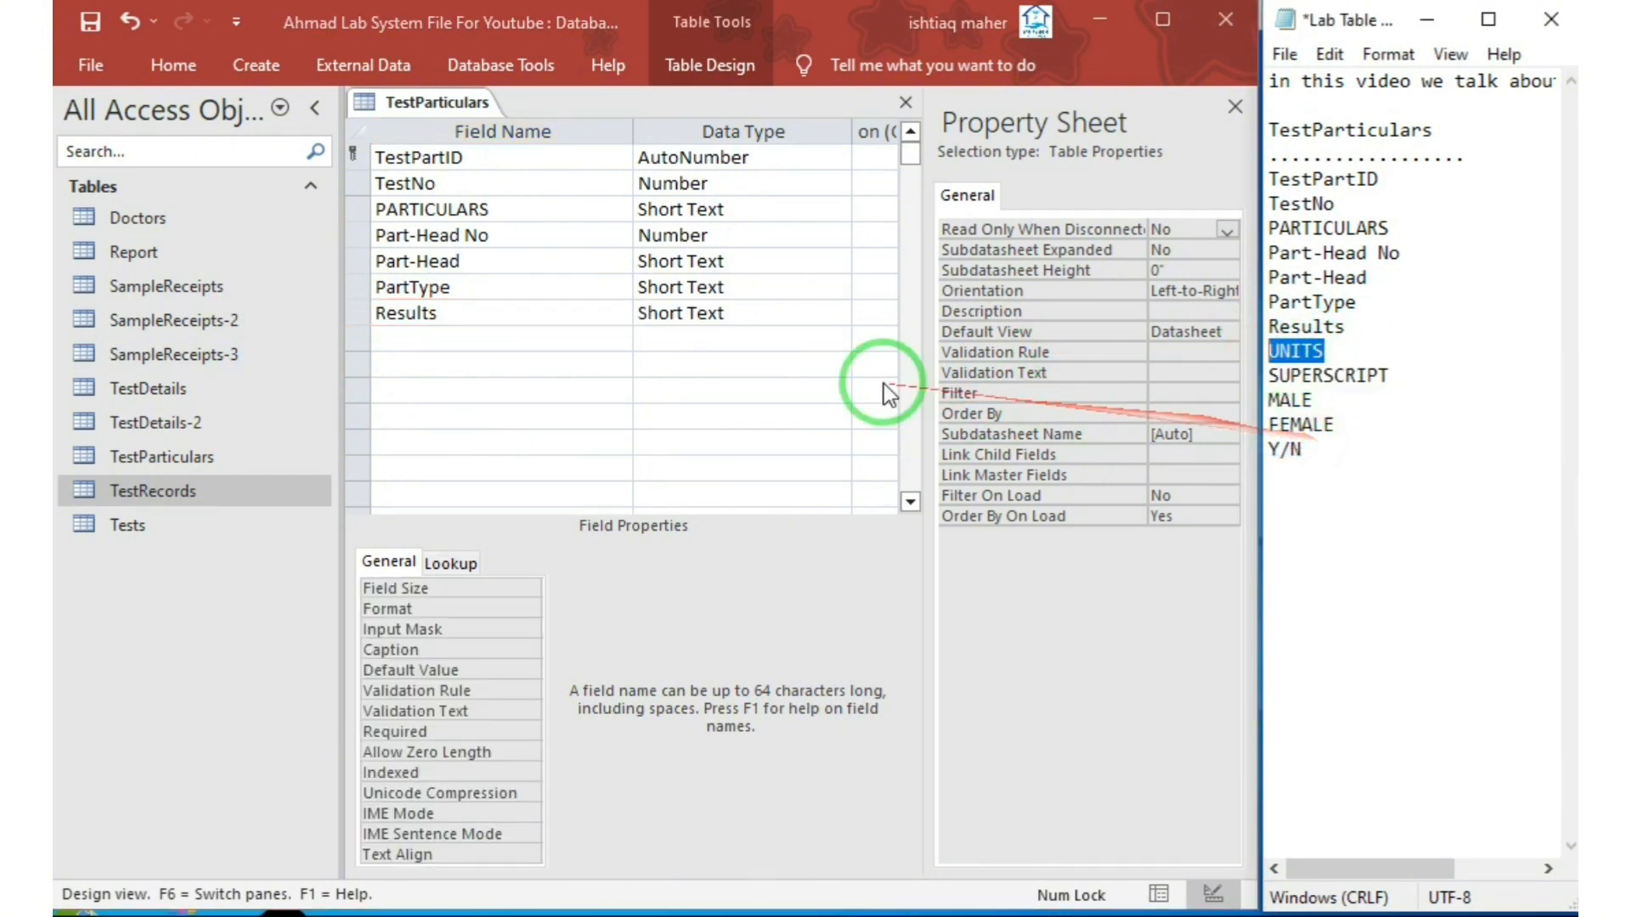
left_click(412, 333)
right_click(412, 333)
left_click(471, 435)
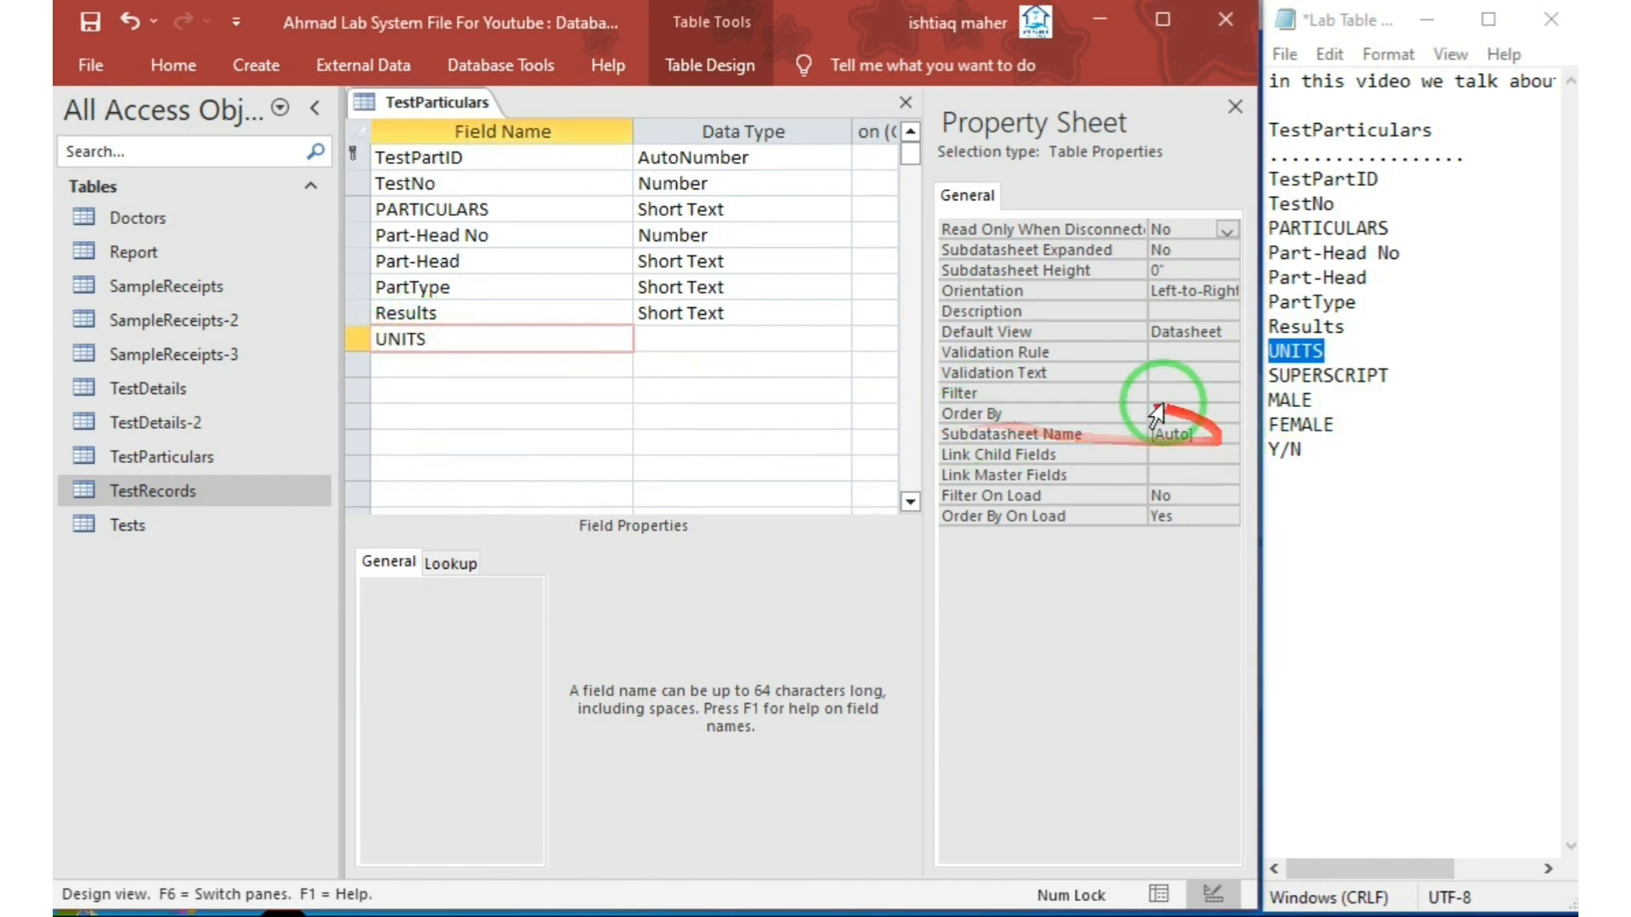
Add a field named SUPERSCRIPT below UNITS, copying the name from the notes.
left_click_drag(1389, 374, 1264, 367)
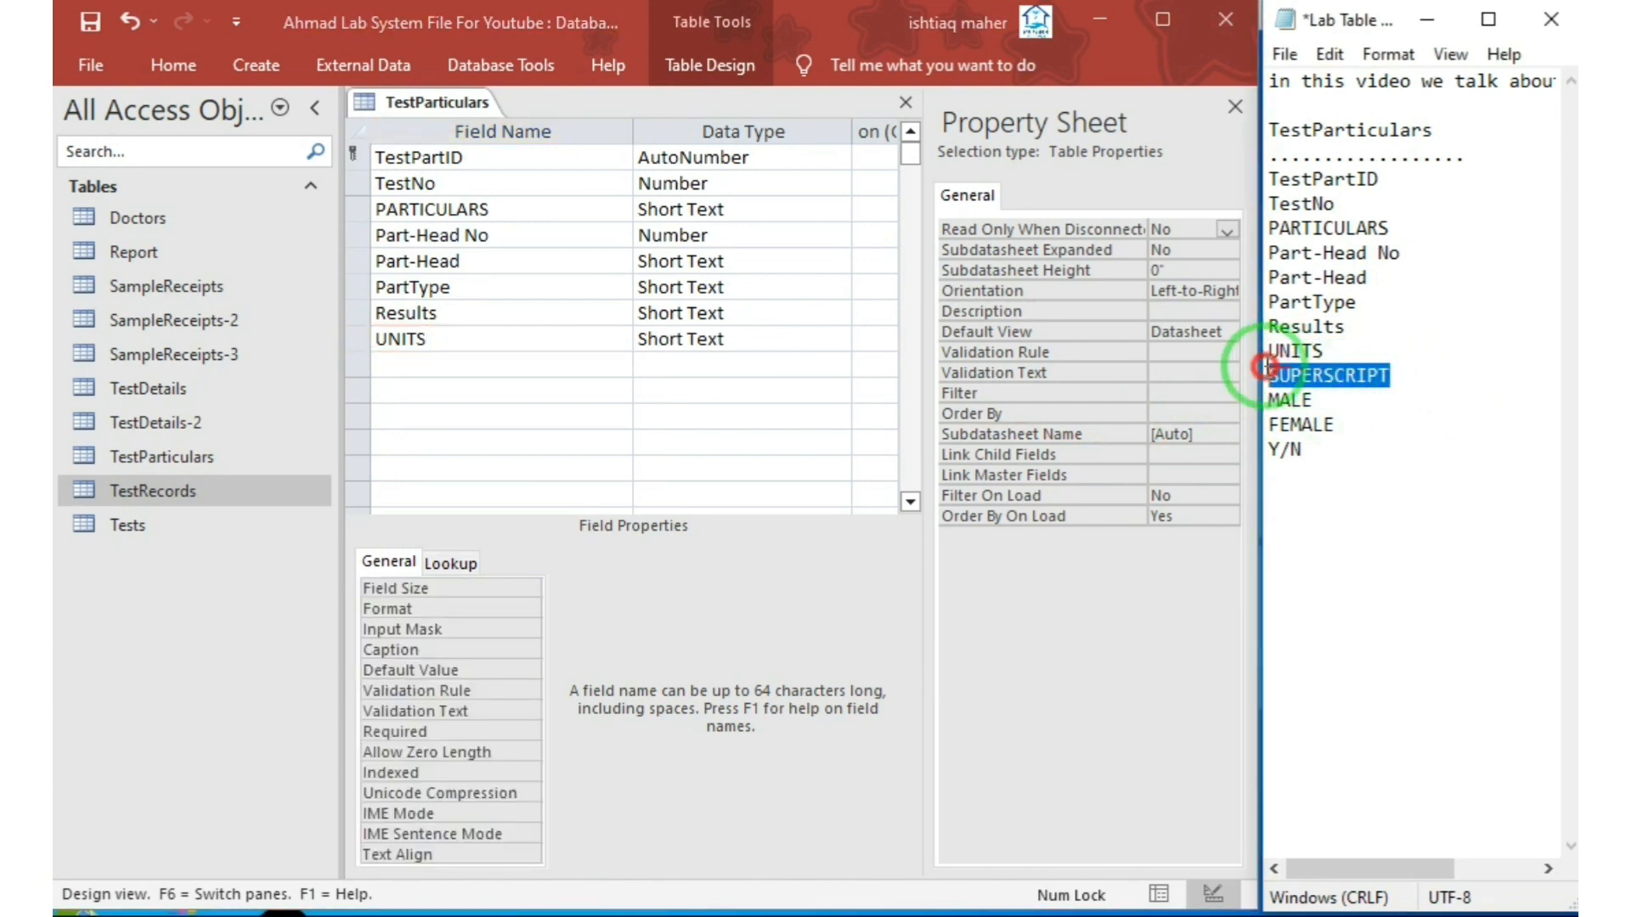
right_click(1353, 390)
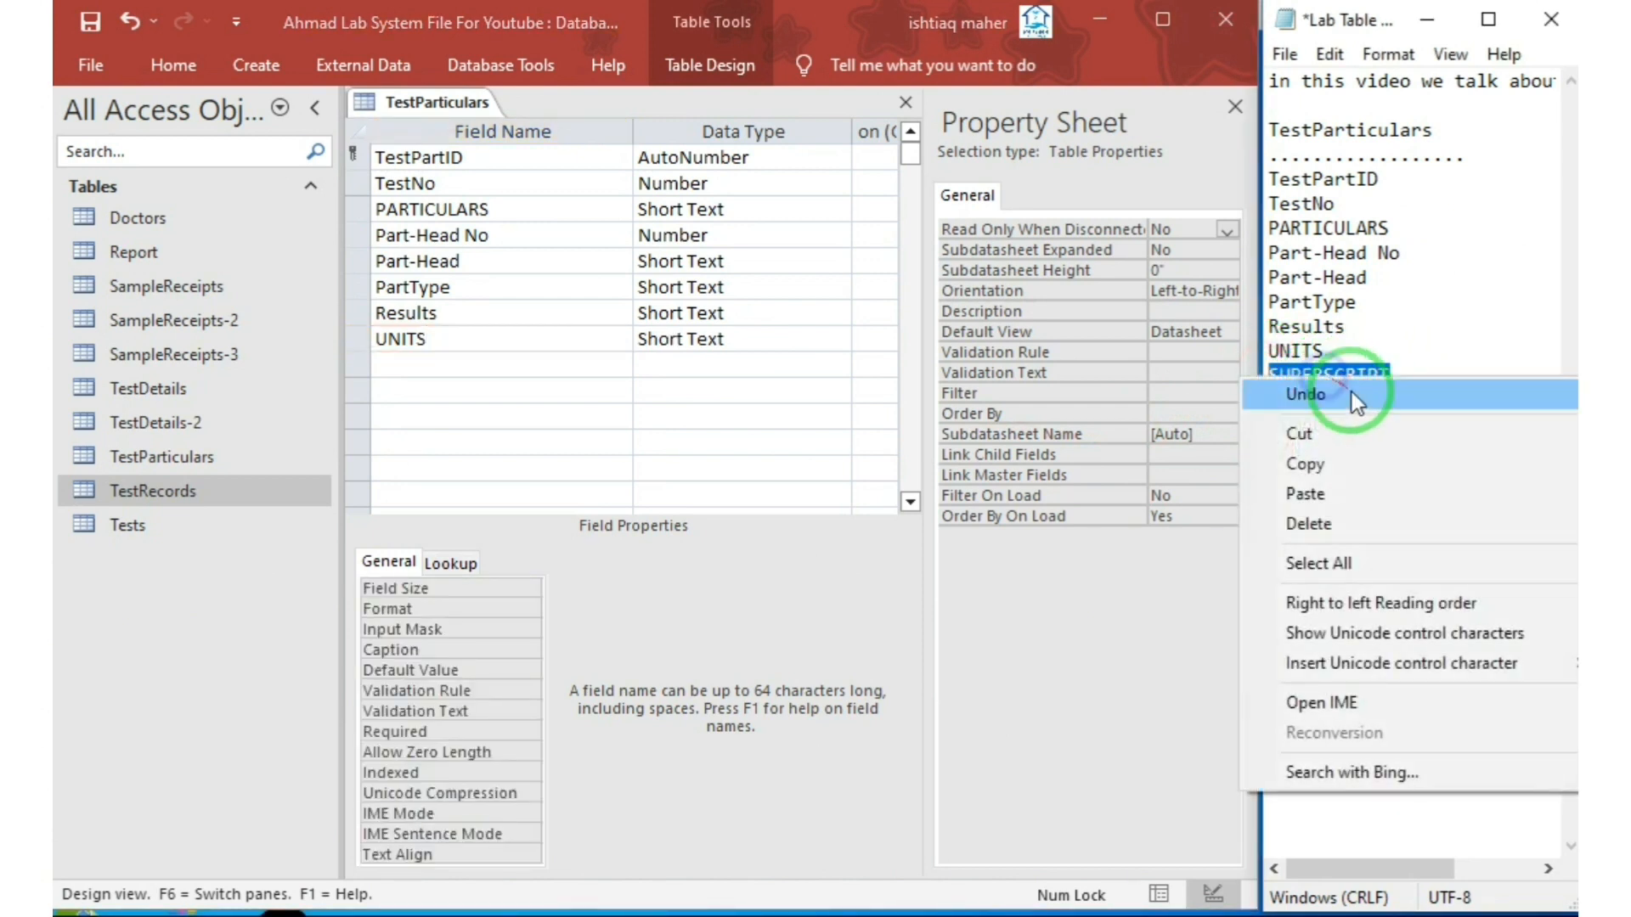
left_click(1364, 462)
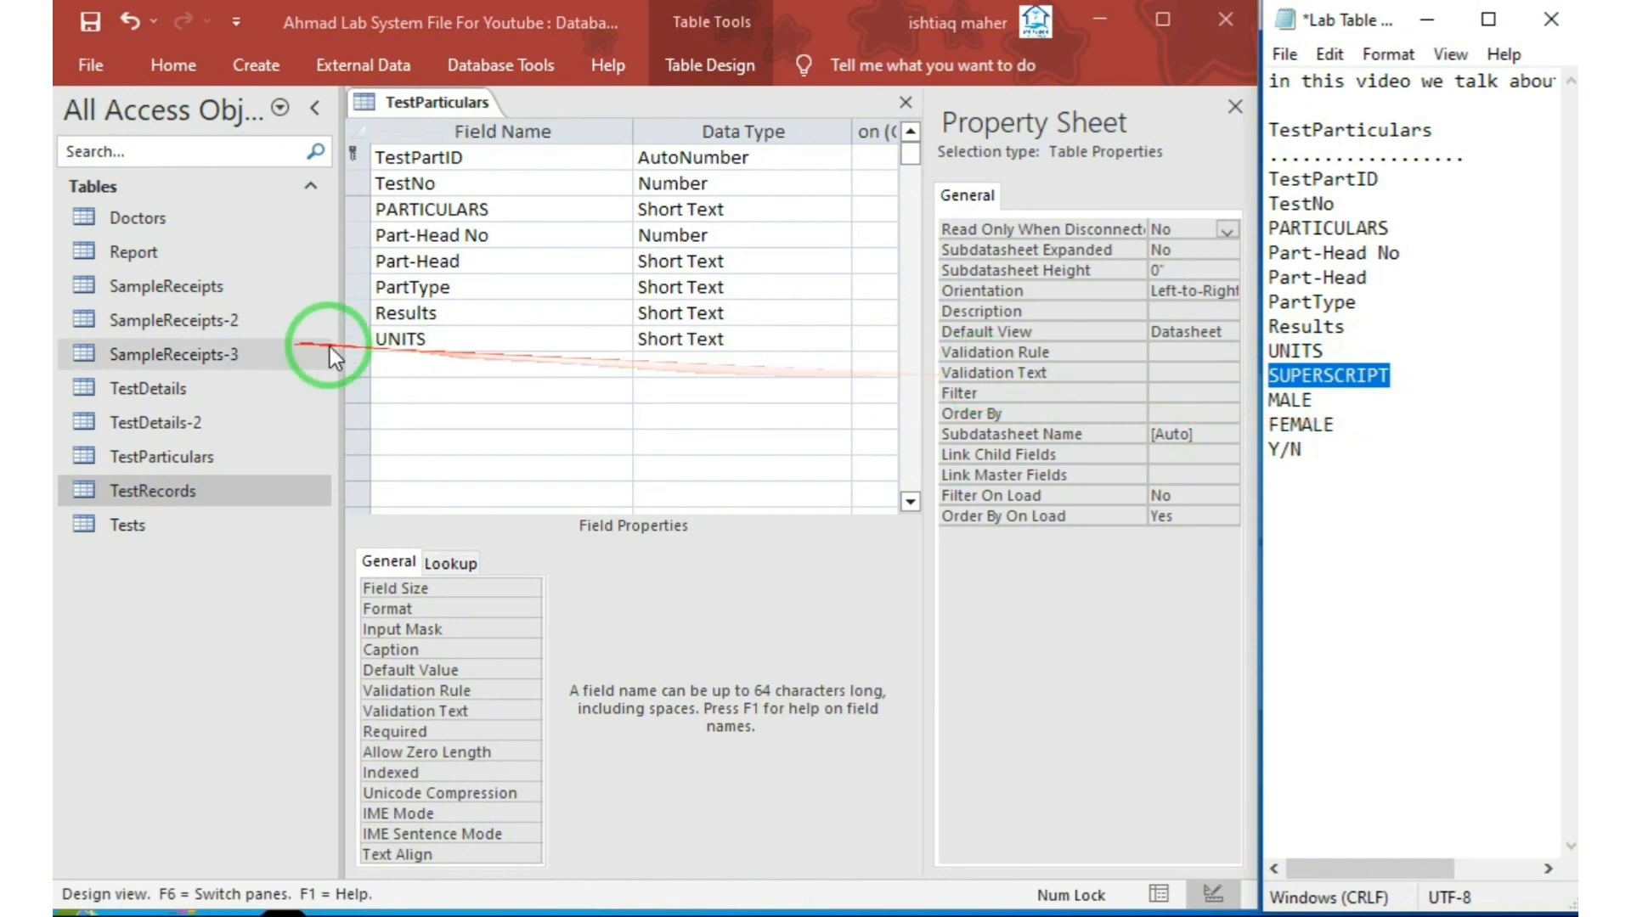
right_click(430, 360)
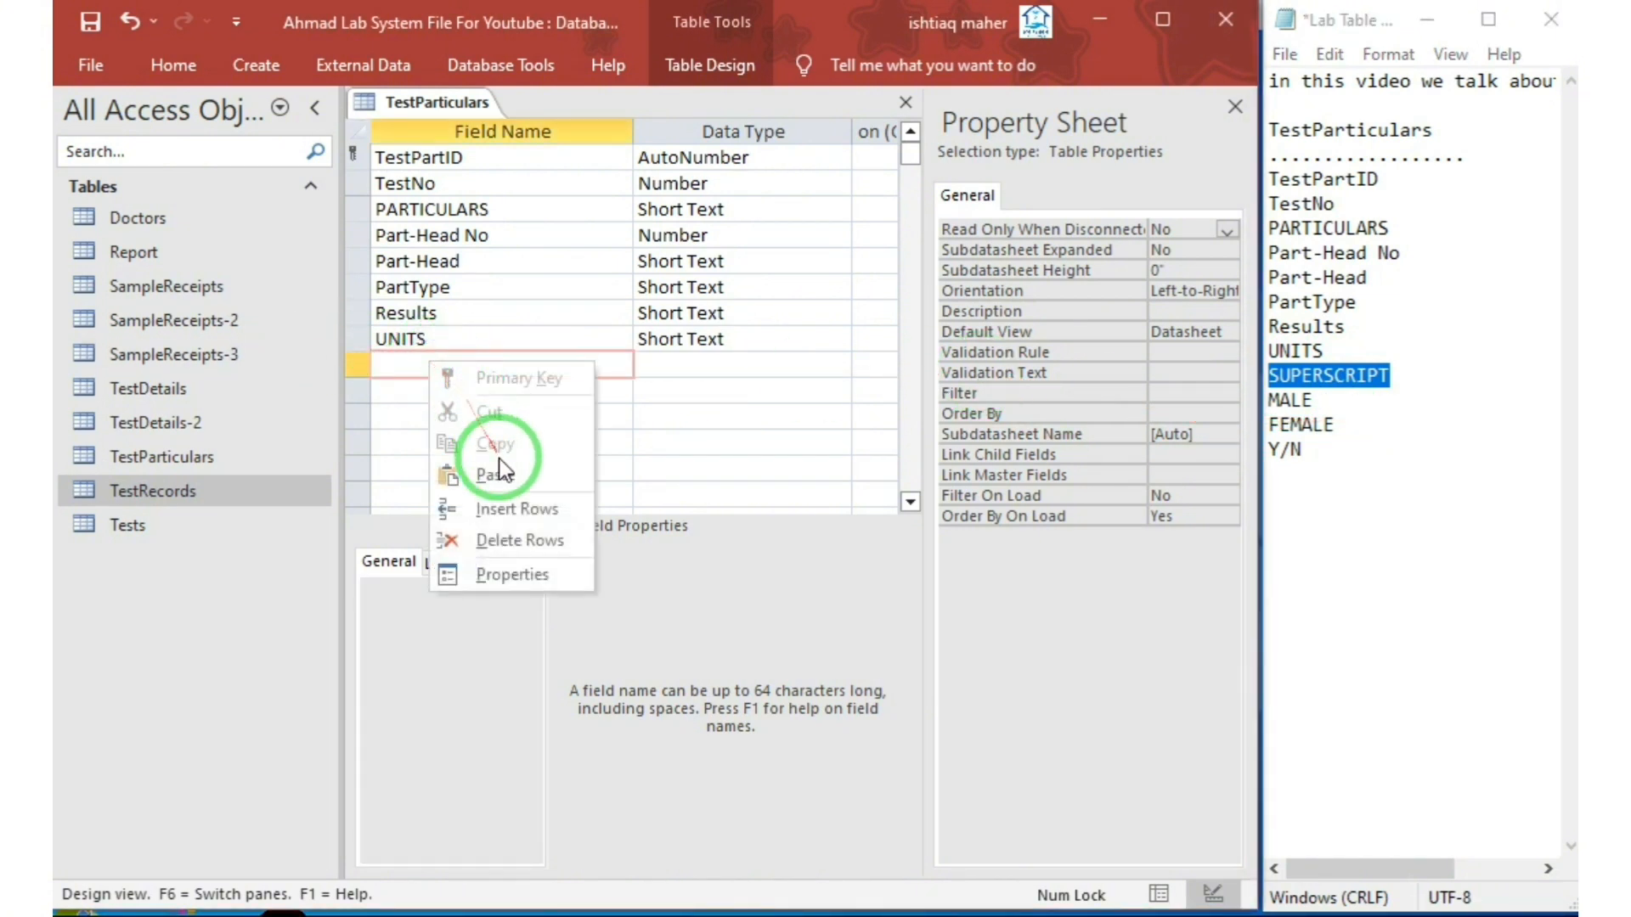
left_click(501, 468)
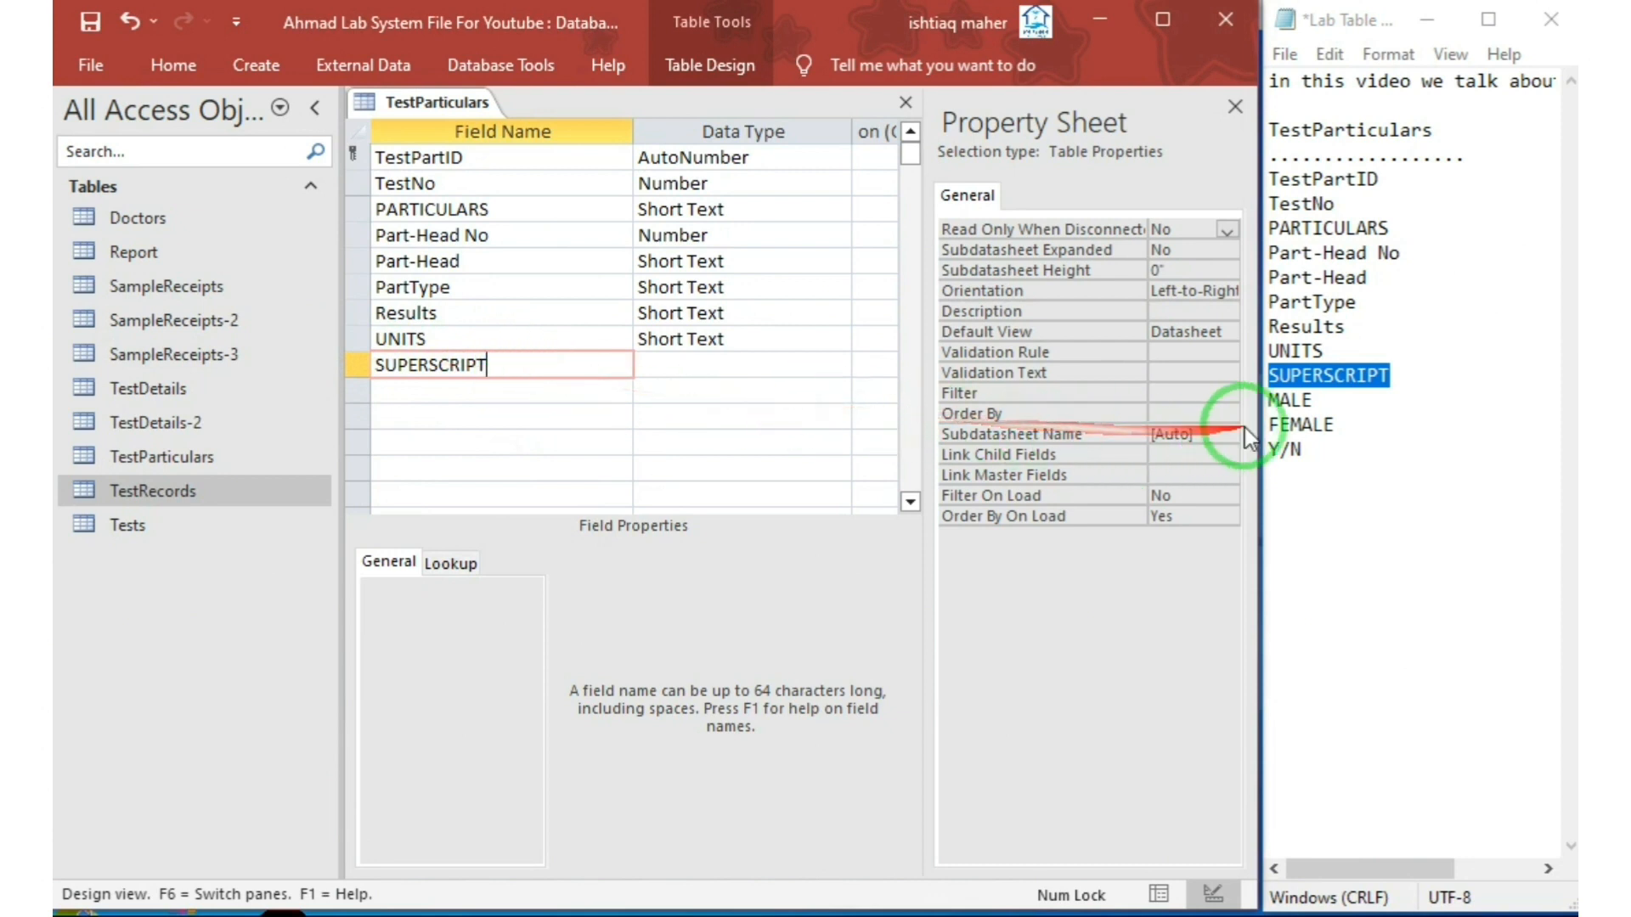
Add a field named MALE below SUPERSCRIPT, copying the name from the notes.
left_click(1308, 406)
left_click_drag(1308, 406, 1266, 406)
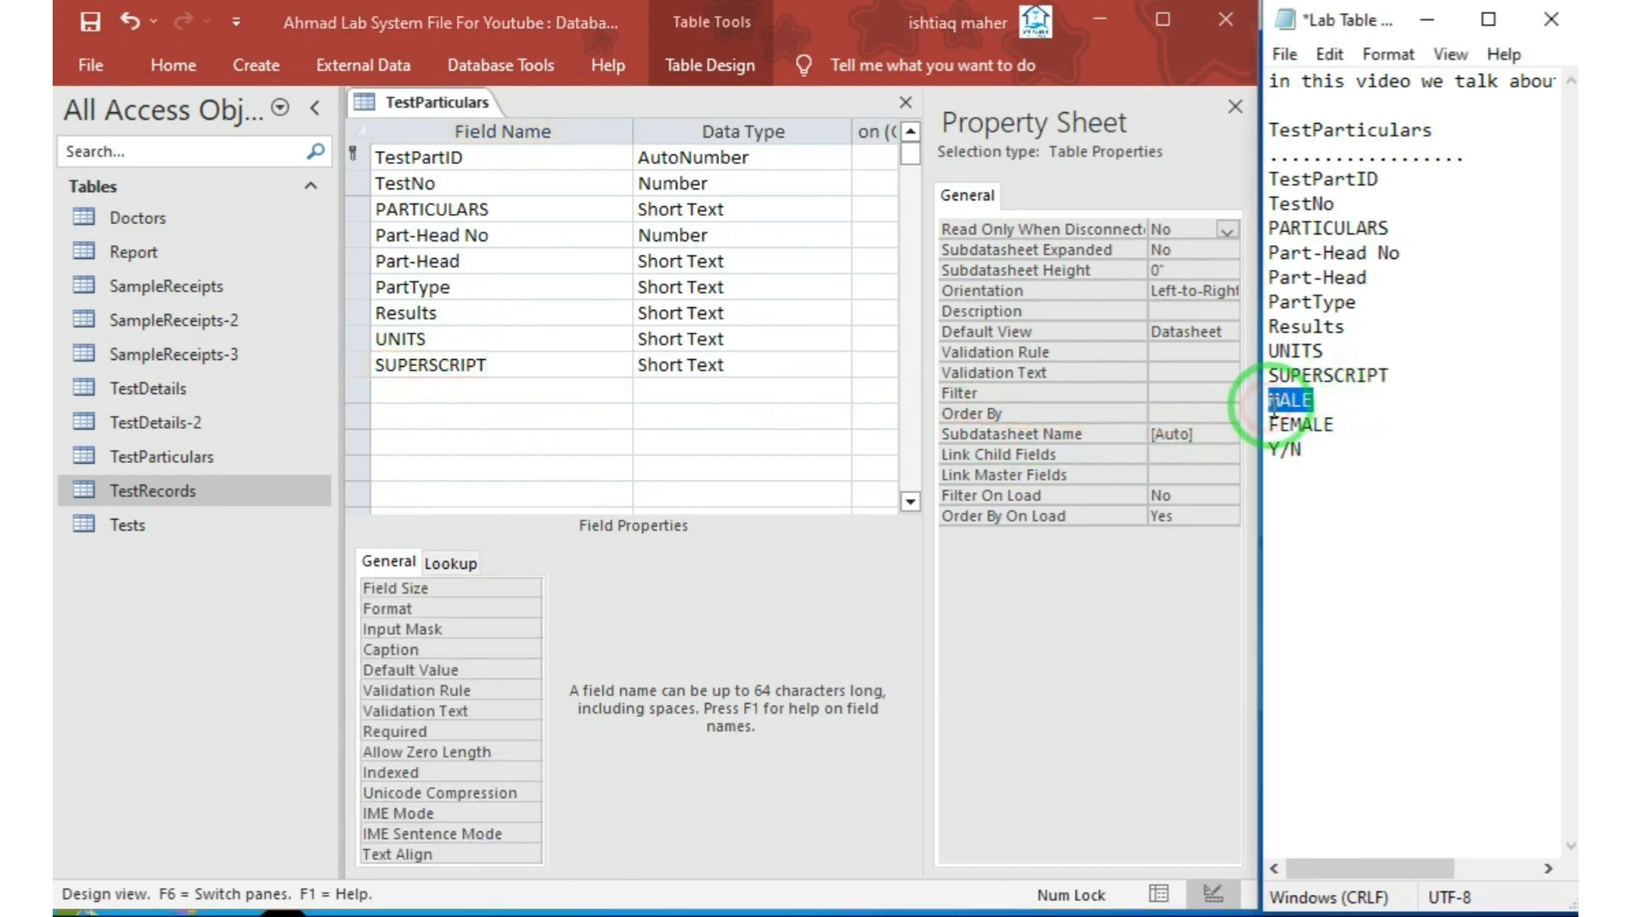
right_click(1273, 406)
left_click(1333, 407)
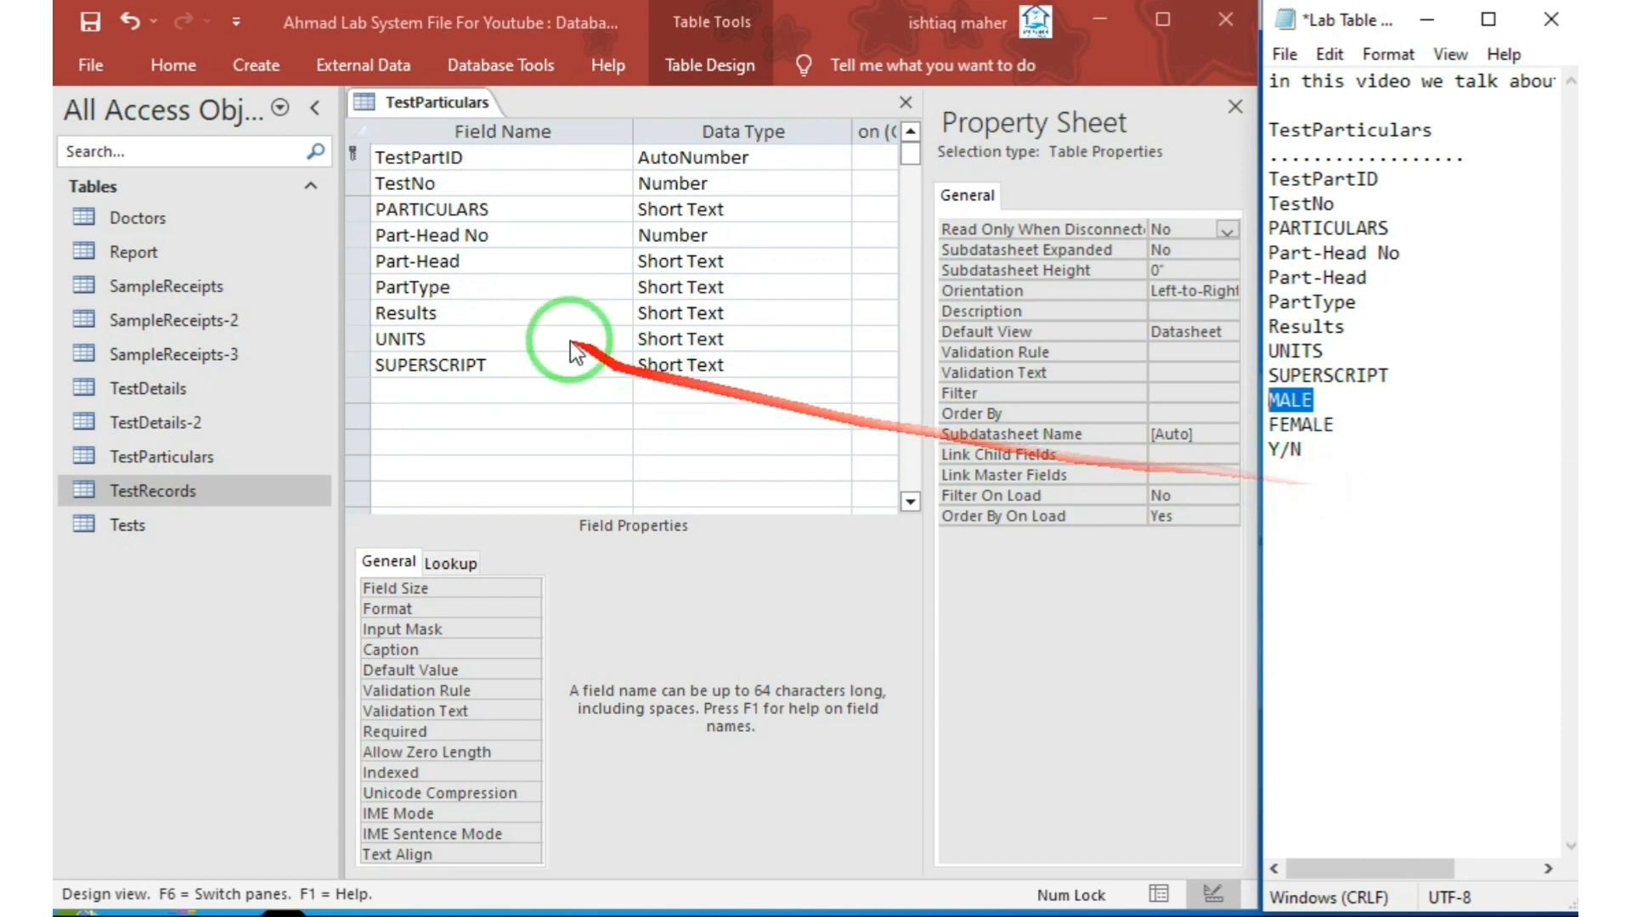
left_click(429, 389)
right_click(430, 389)
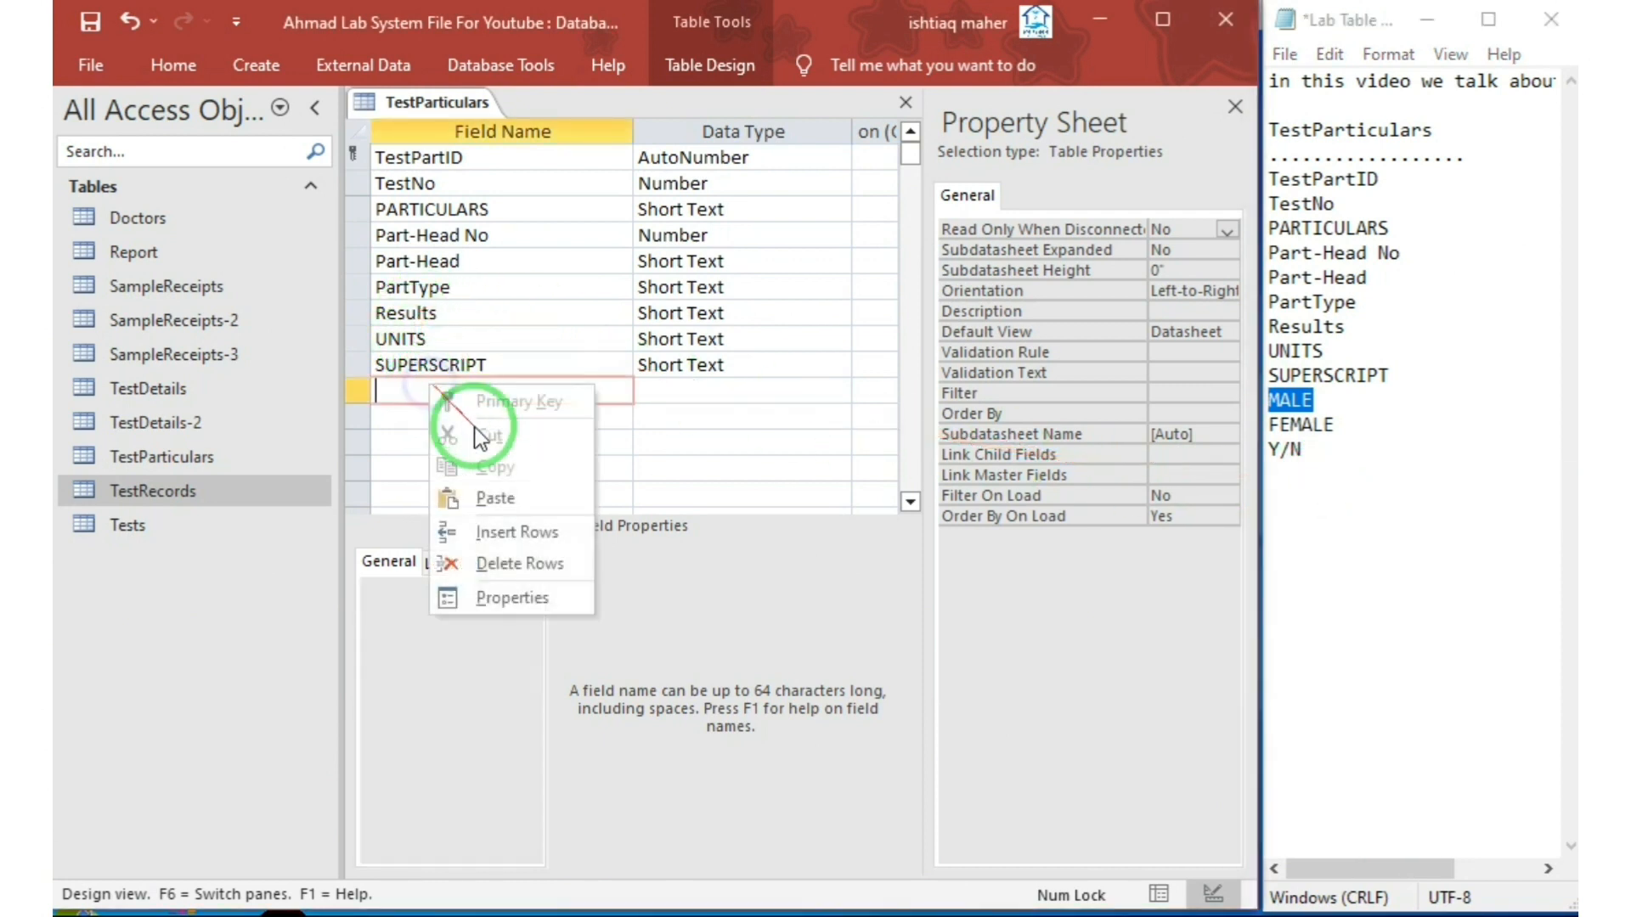
left_click(521, 497)
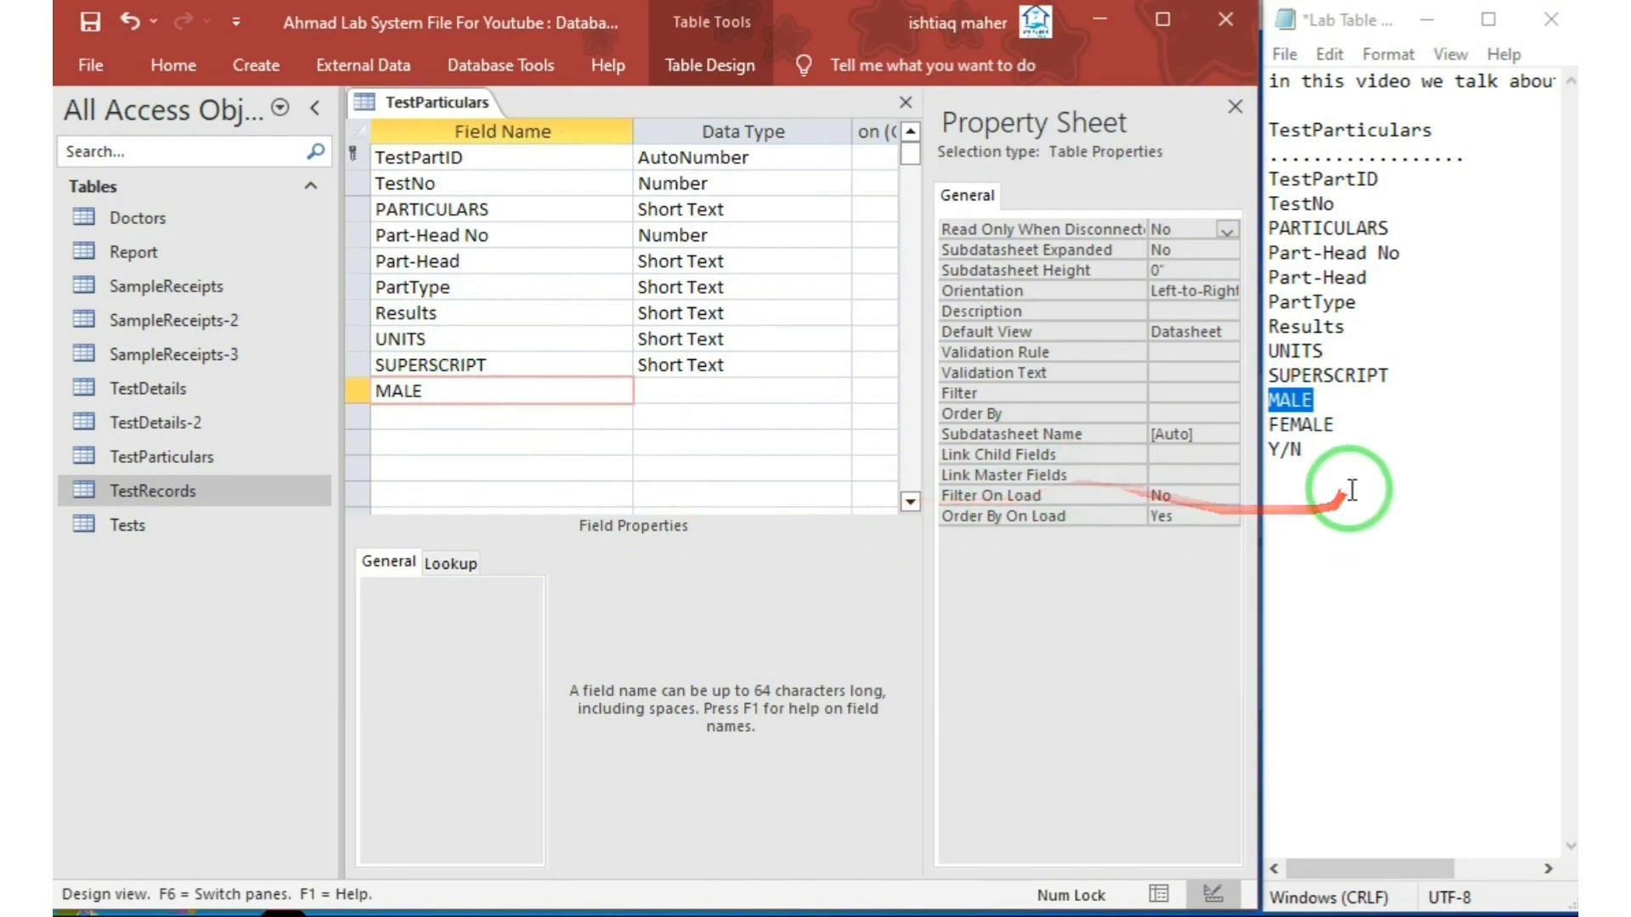
Add a field named FEMALE below MALE, copying the name from the notes.
left_click_drag(1338, 425, 1264, 425)
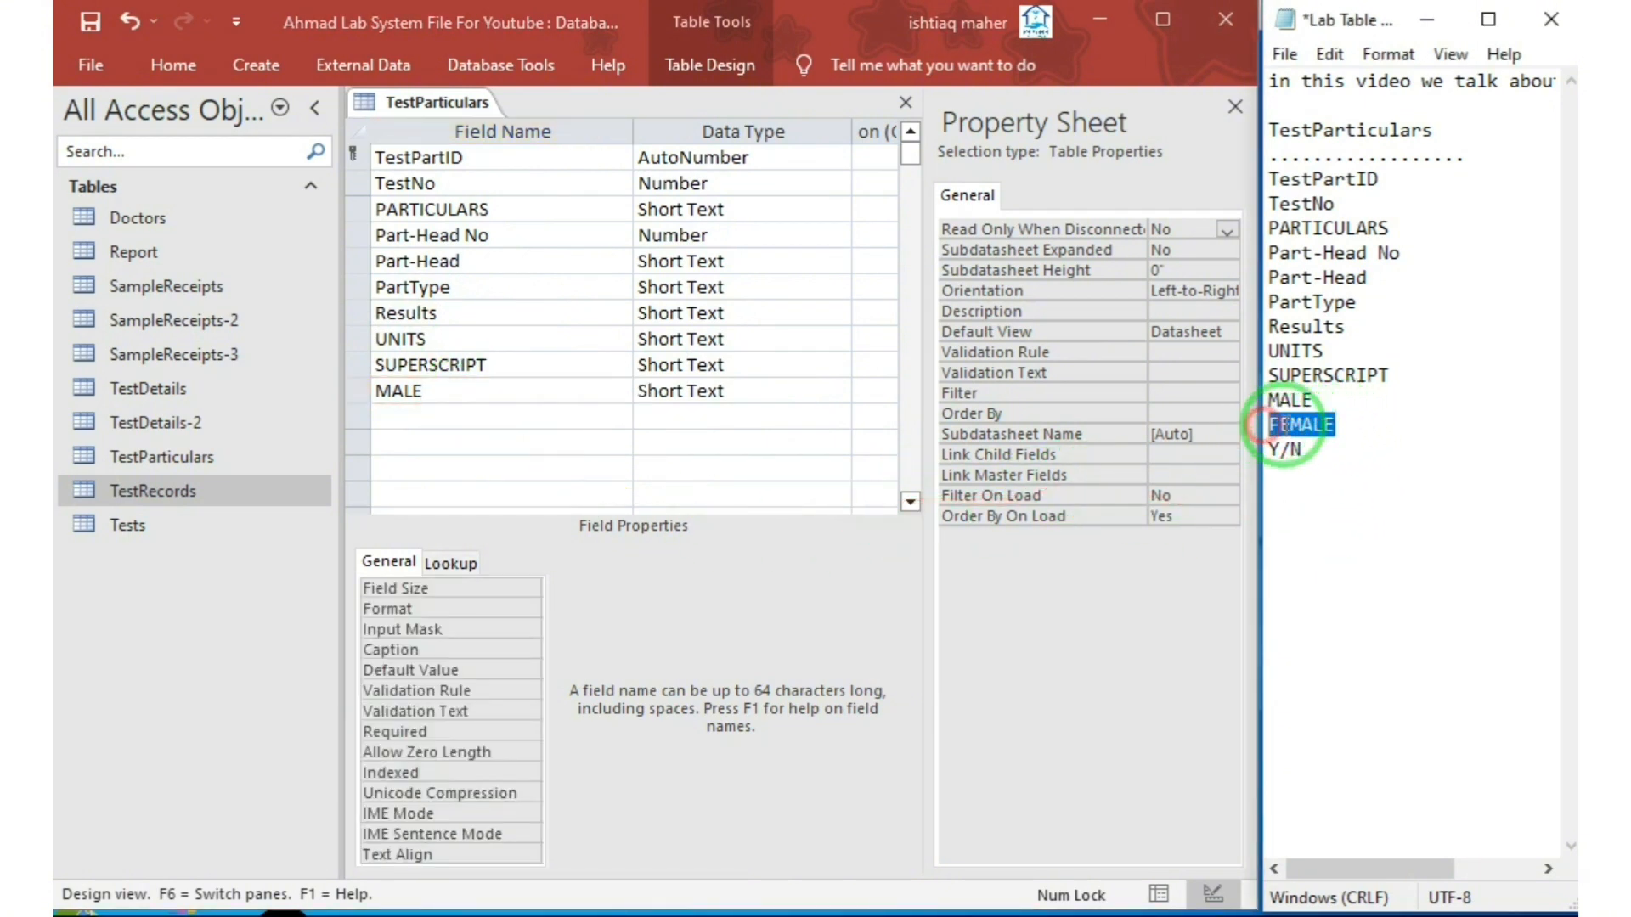
right_click(1266, 426)
left_click(1352, 520)
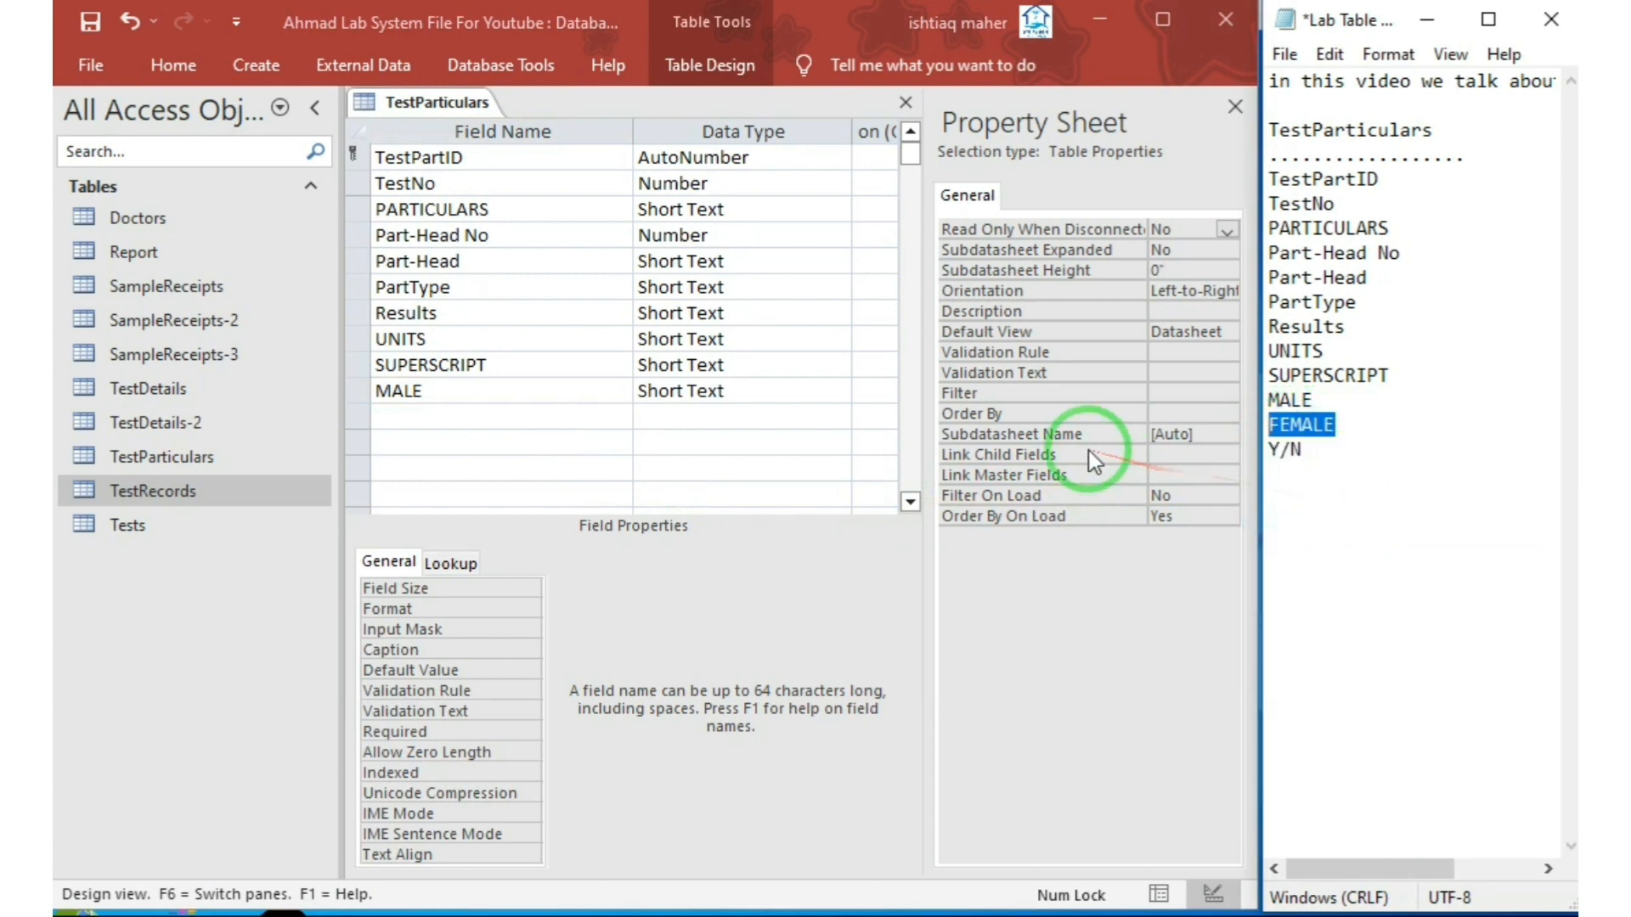
left_click(425, 416)
right_click(435, 423)
left_click(503, 521)
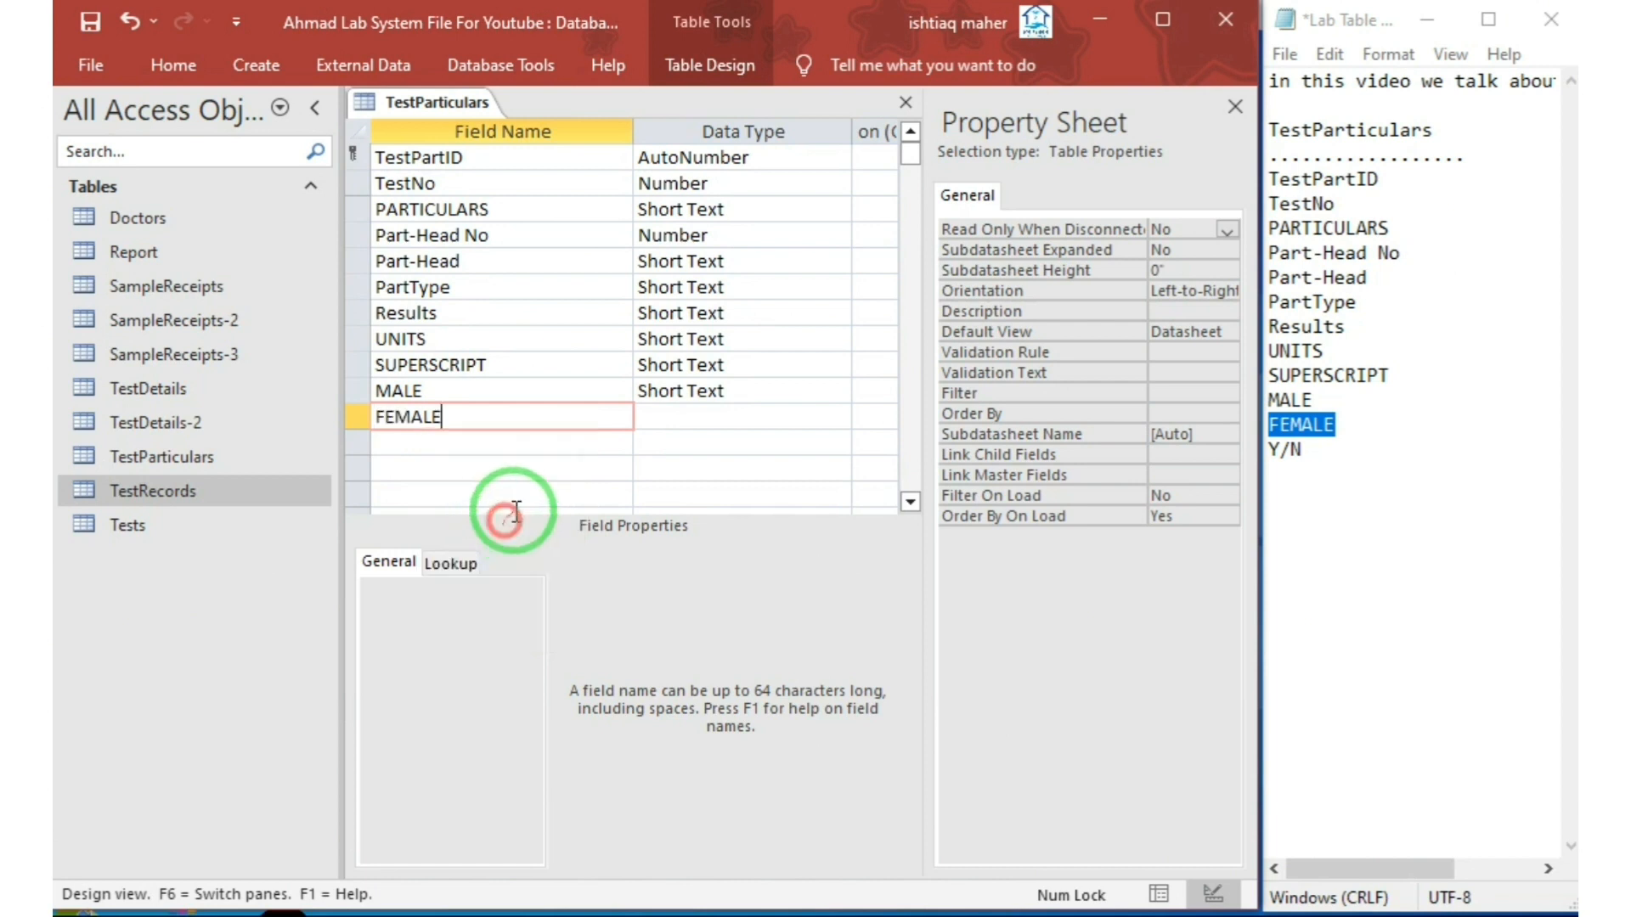
Add a Y/N field below FEMALE with the name copied from the notes and set its data type to Yes/No.
left_click_drag(1314, 454, 1259, 446)
right_click(1307, 457)
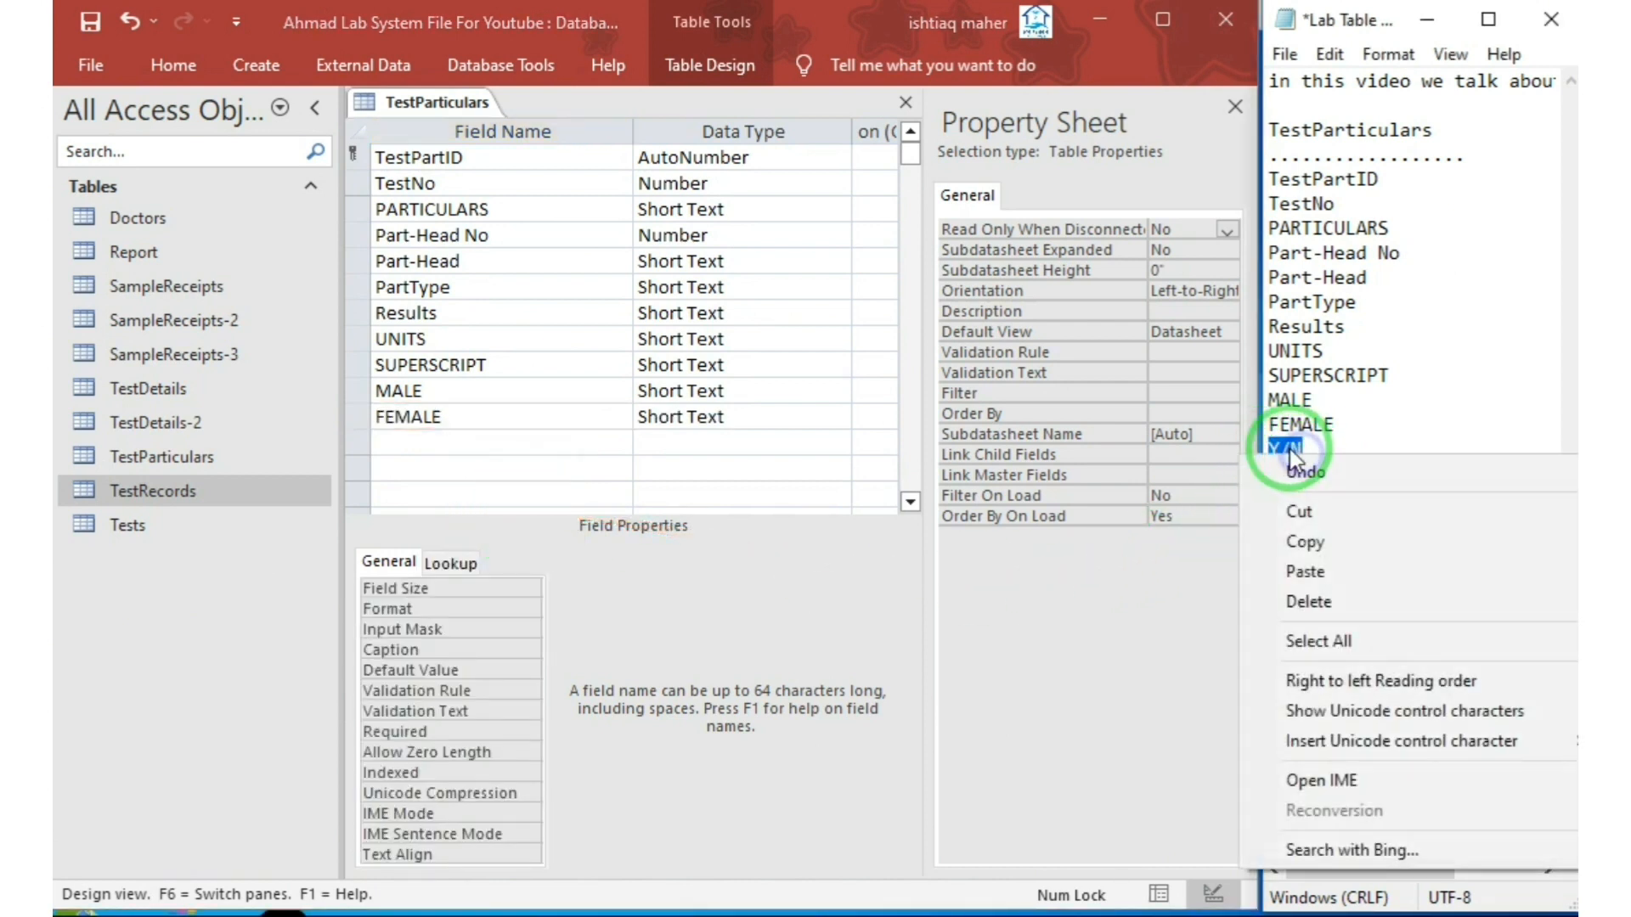
left_click(1332, 550)
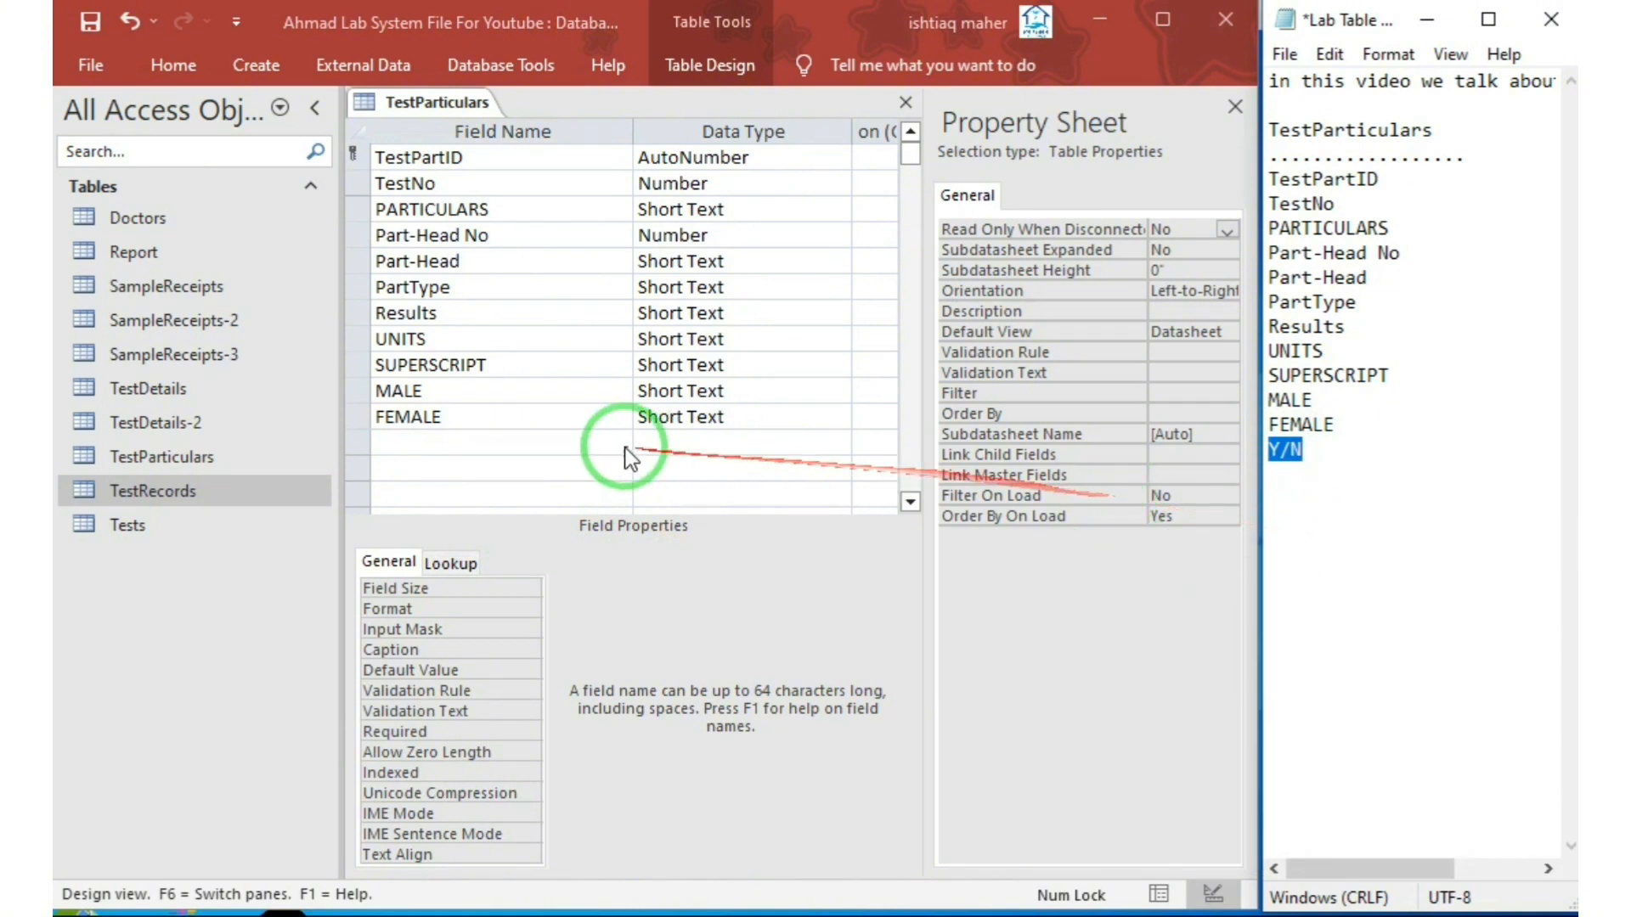
right_click(458, 440)
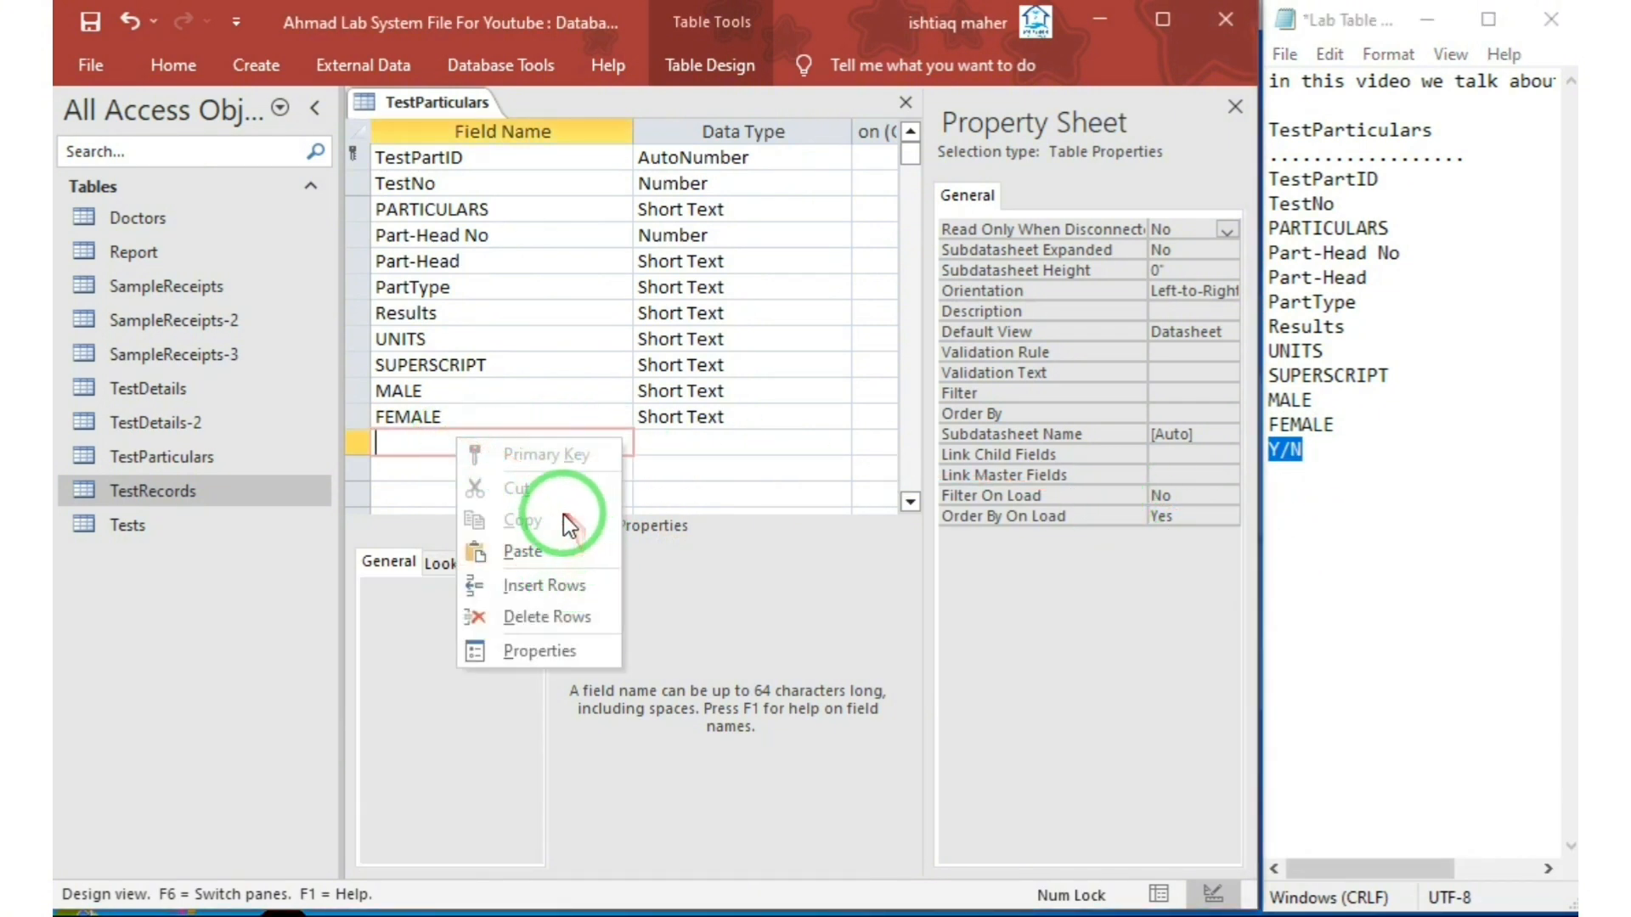
left_click(521, 549)
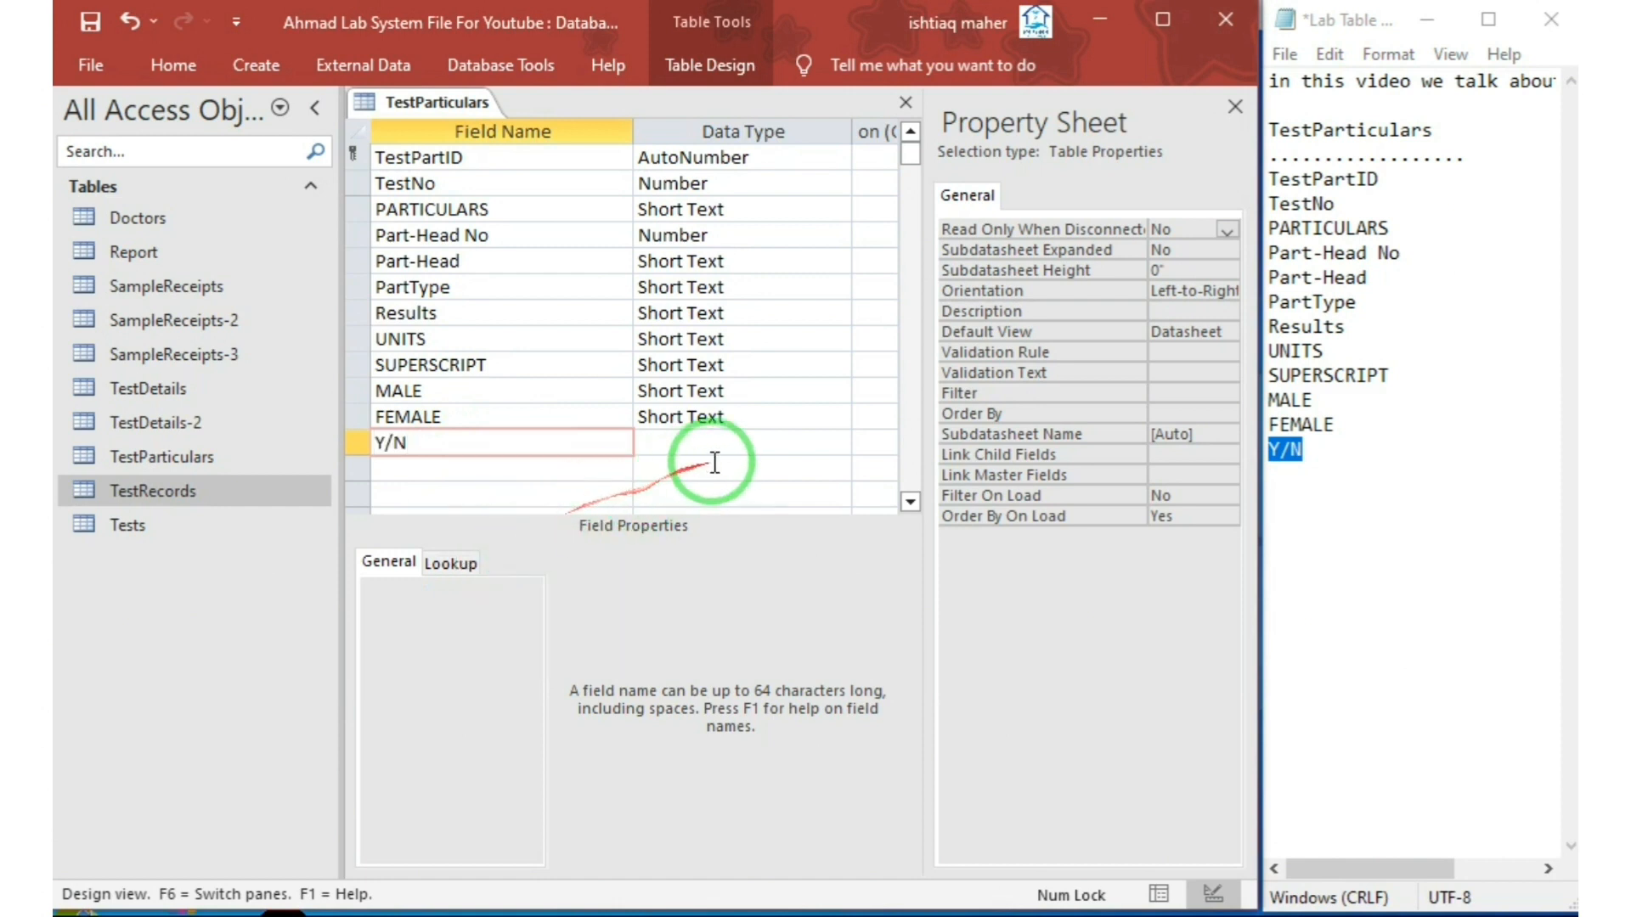
left_click(756, 445)
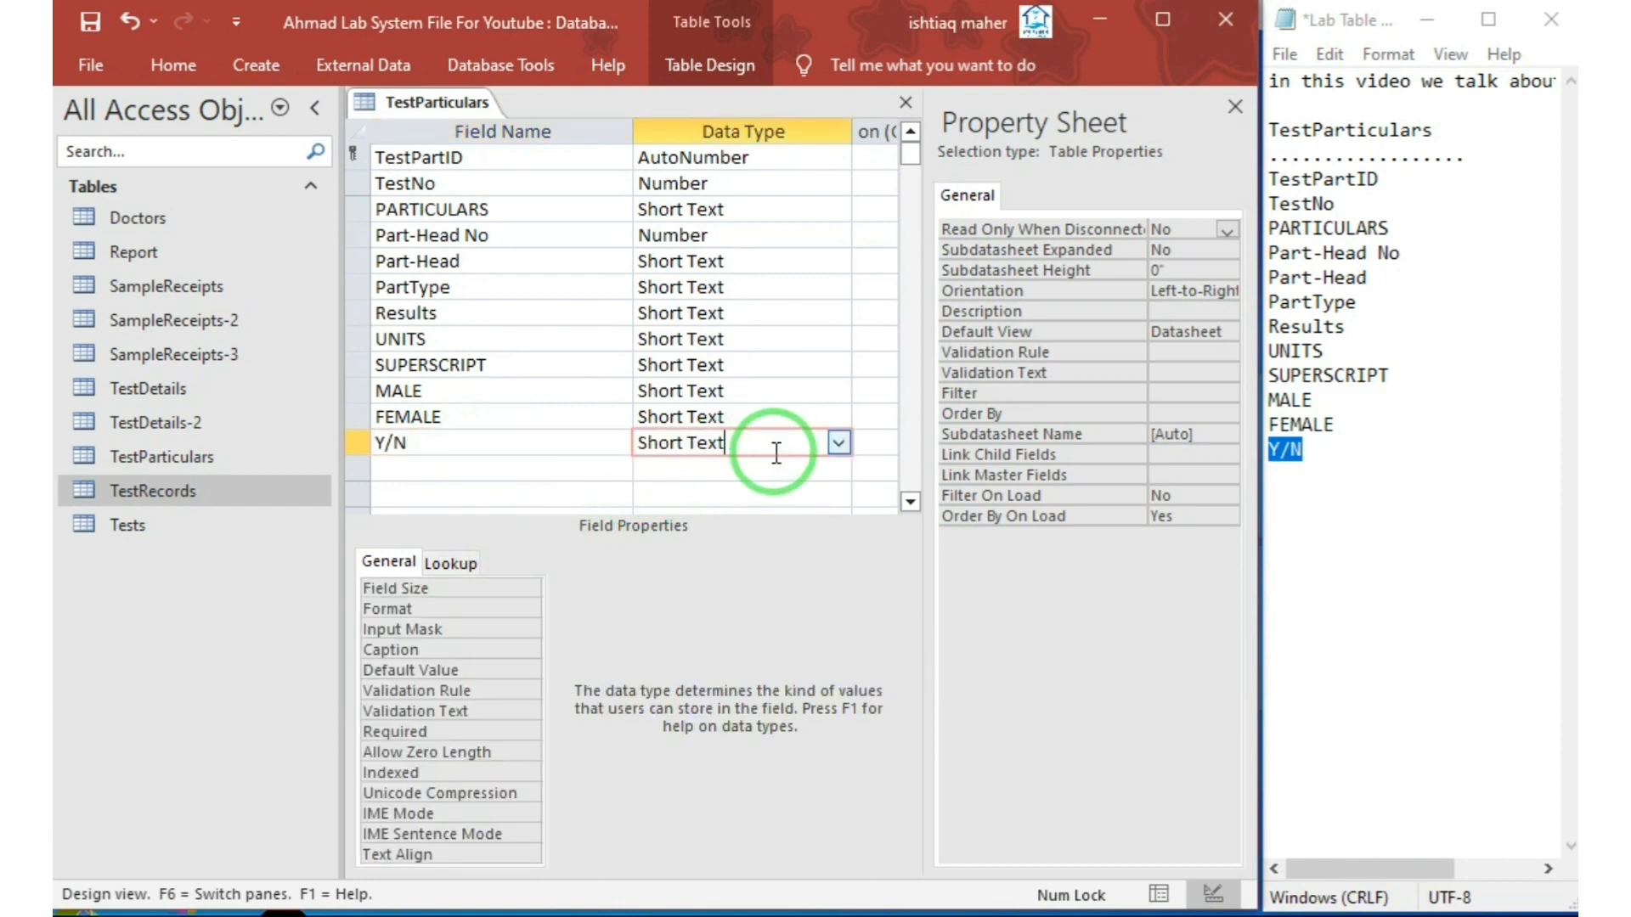
left_click(838, 442)
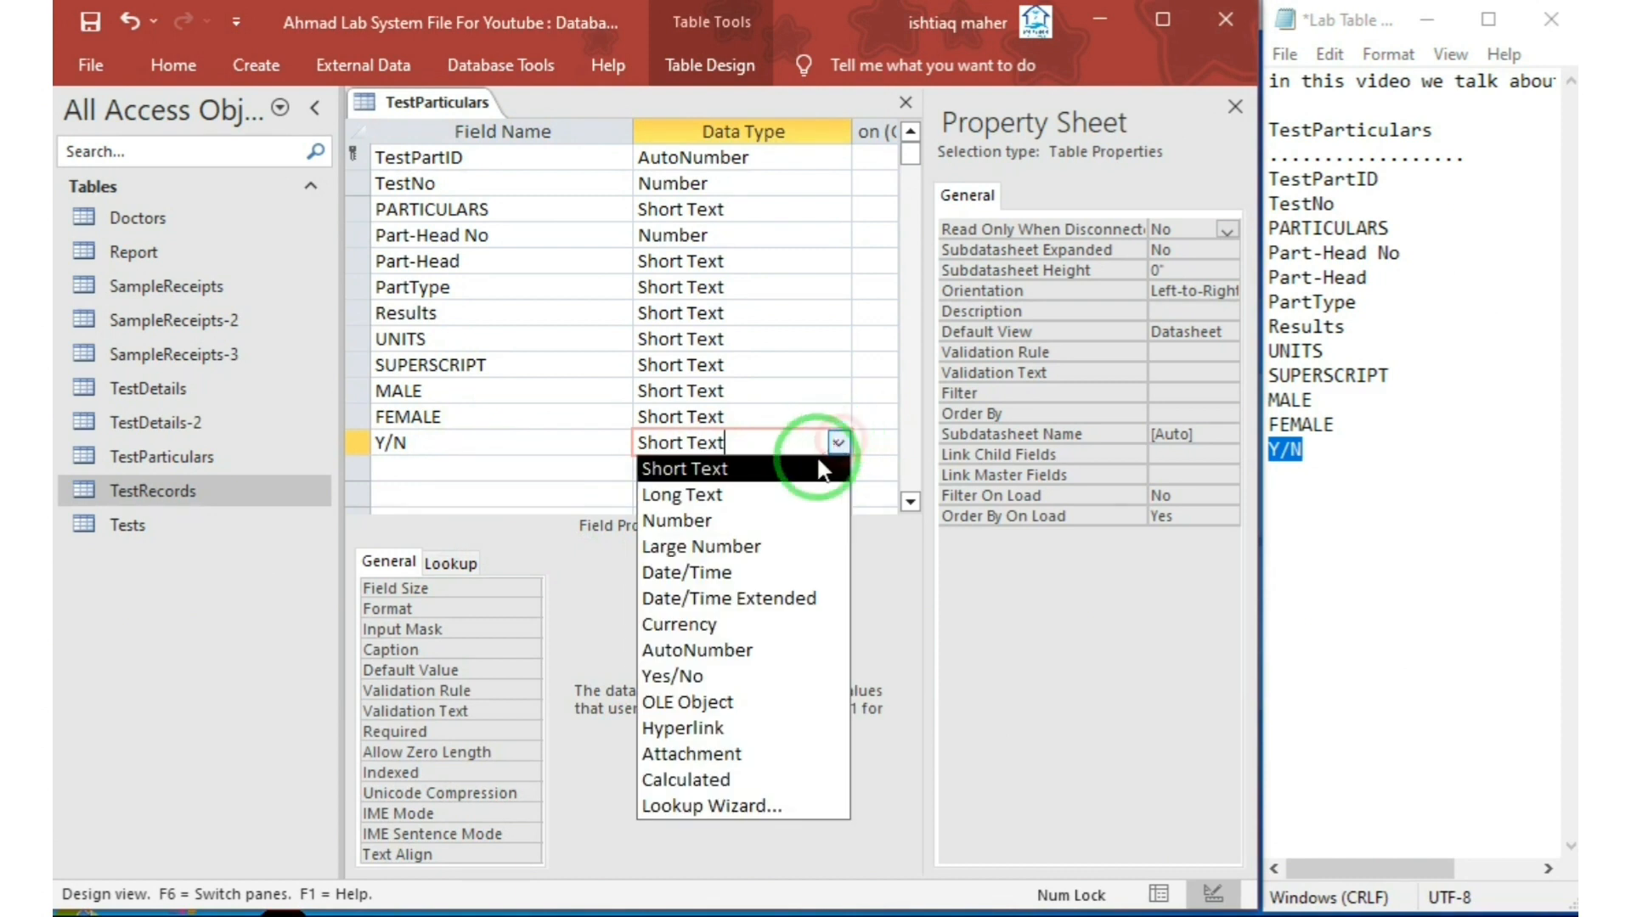
left_click(764, 677)
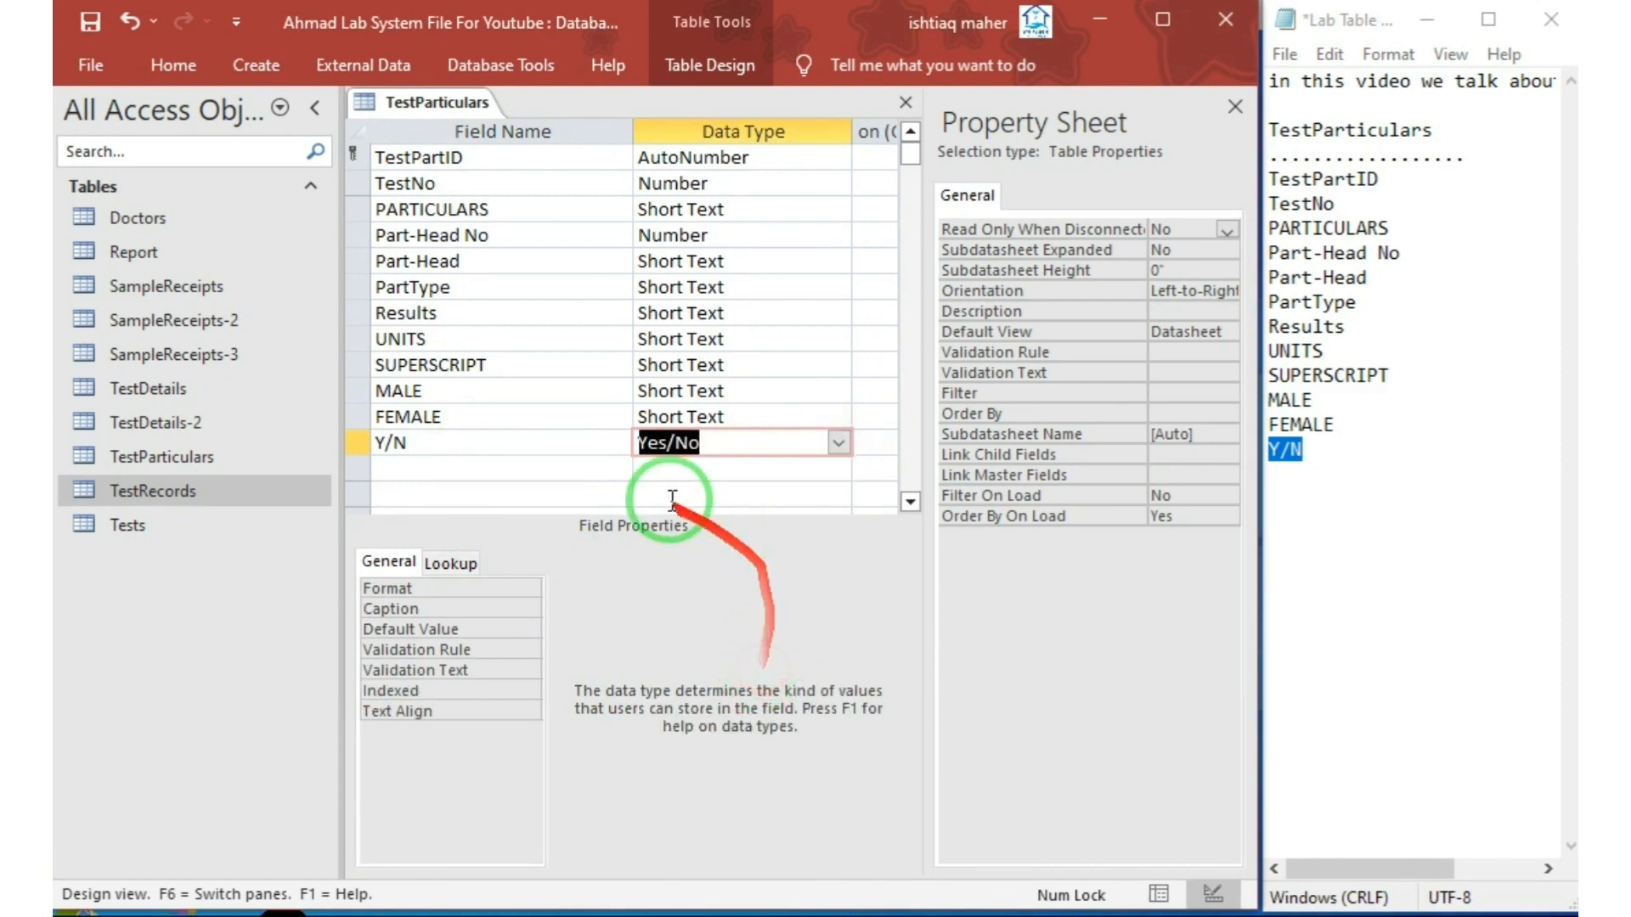
Close the TestParticulars table design and save its changes.
left_click(501, 502)
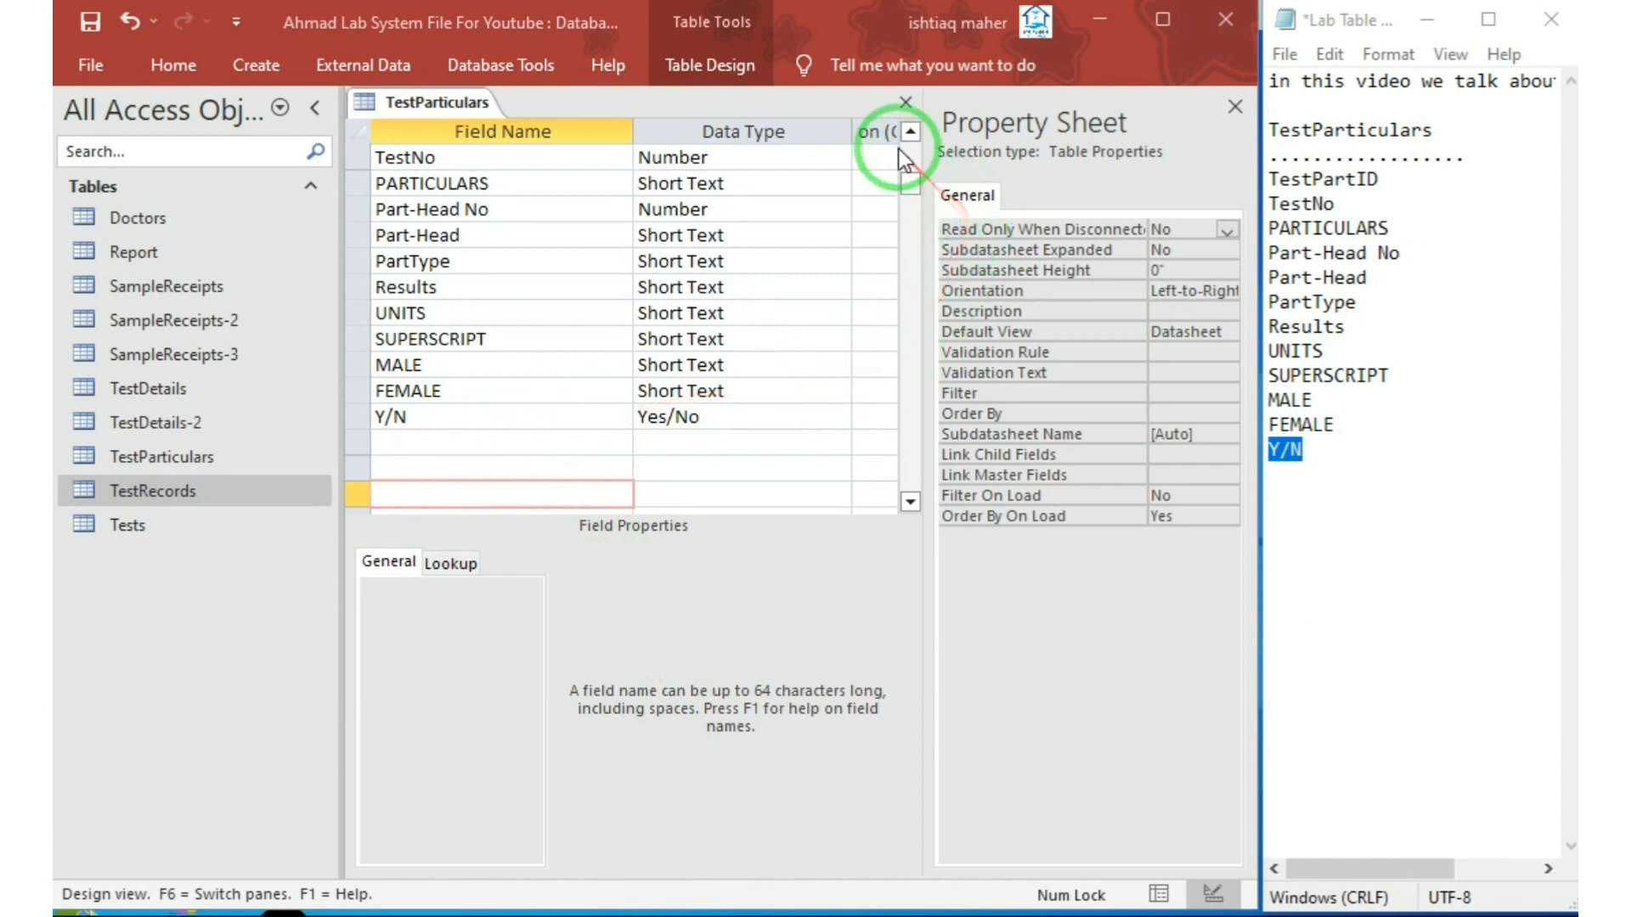
left_click(905, 102)
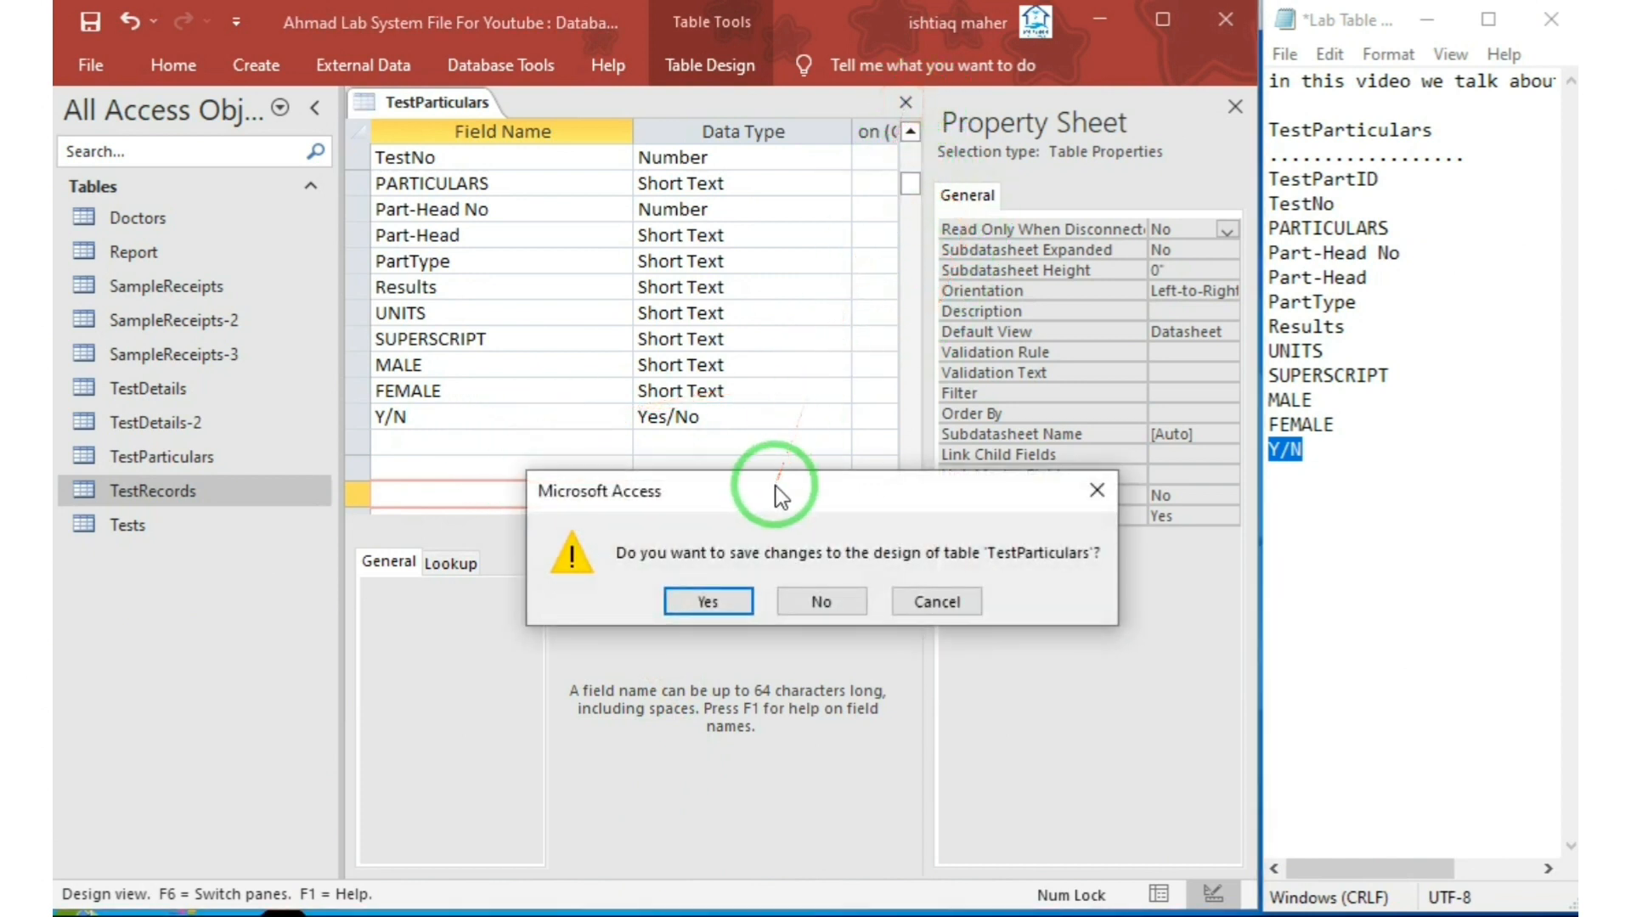
left_click(732, 604)
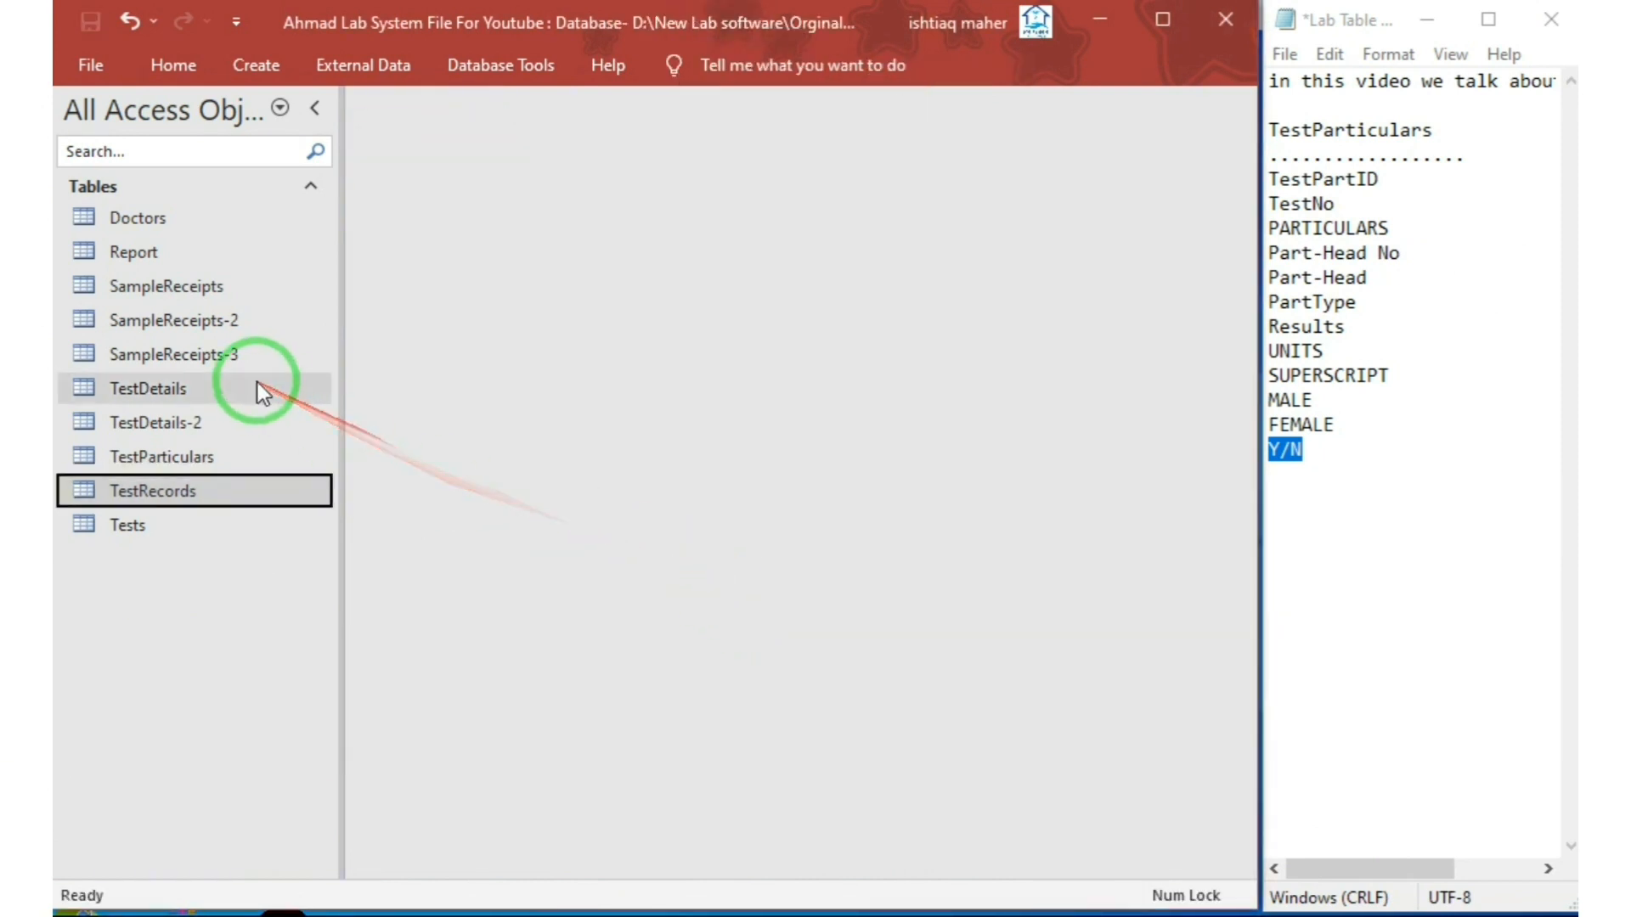
Open the TestParticulars table in Datasheet View, check its field columns, and close it again.
left_click(209, 459)
double_click(209, 459)
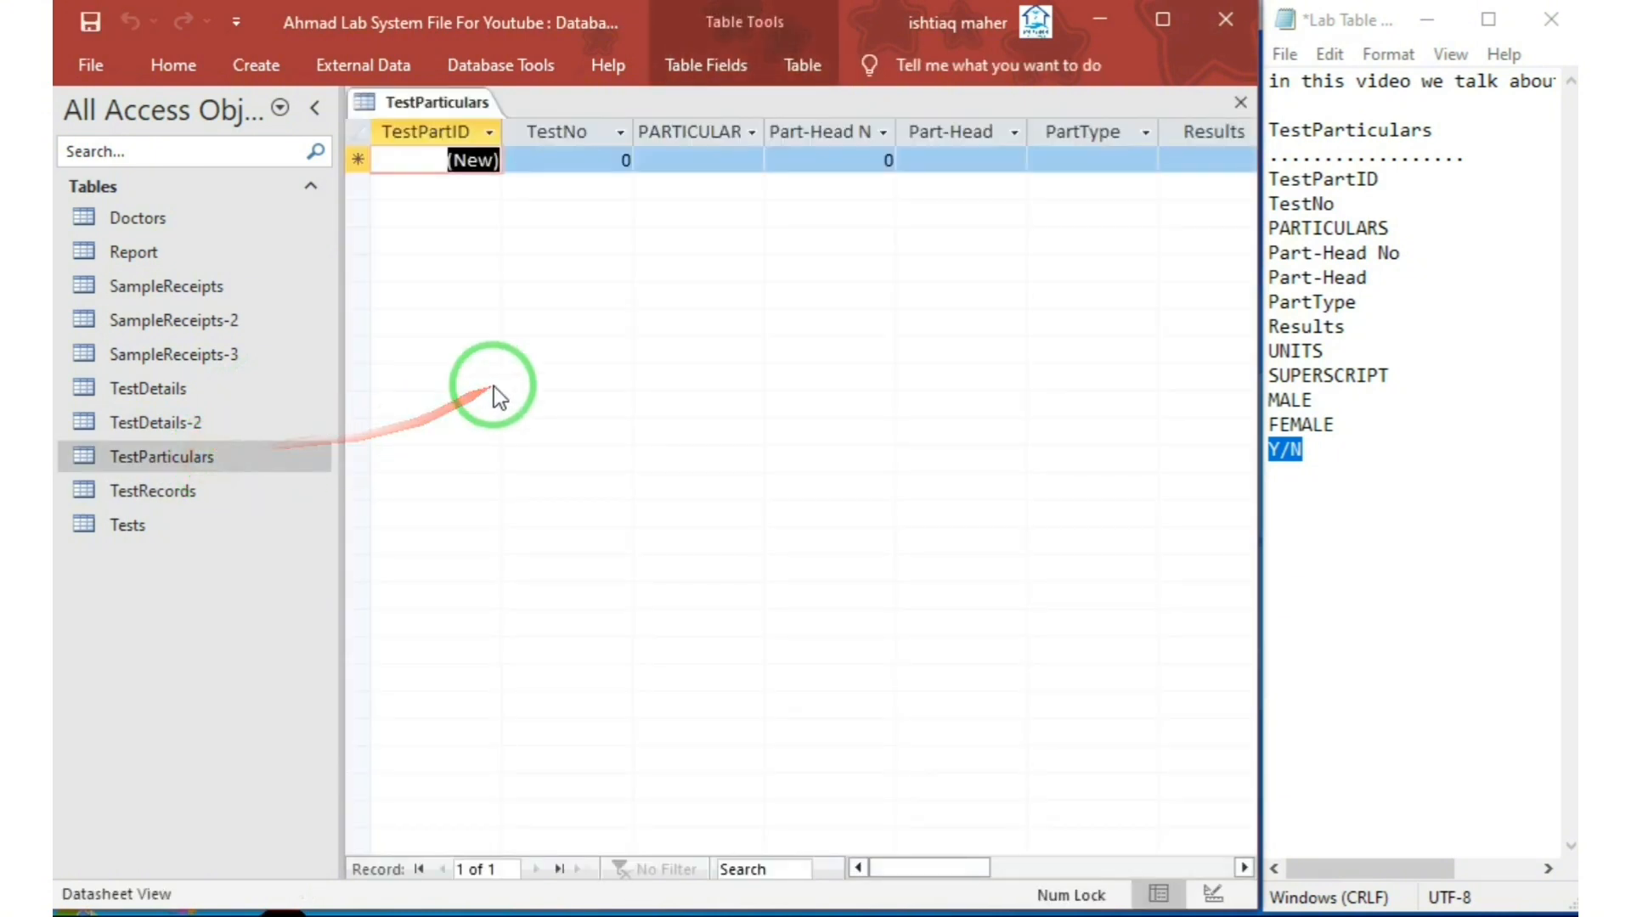
left_click(626, 160)
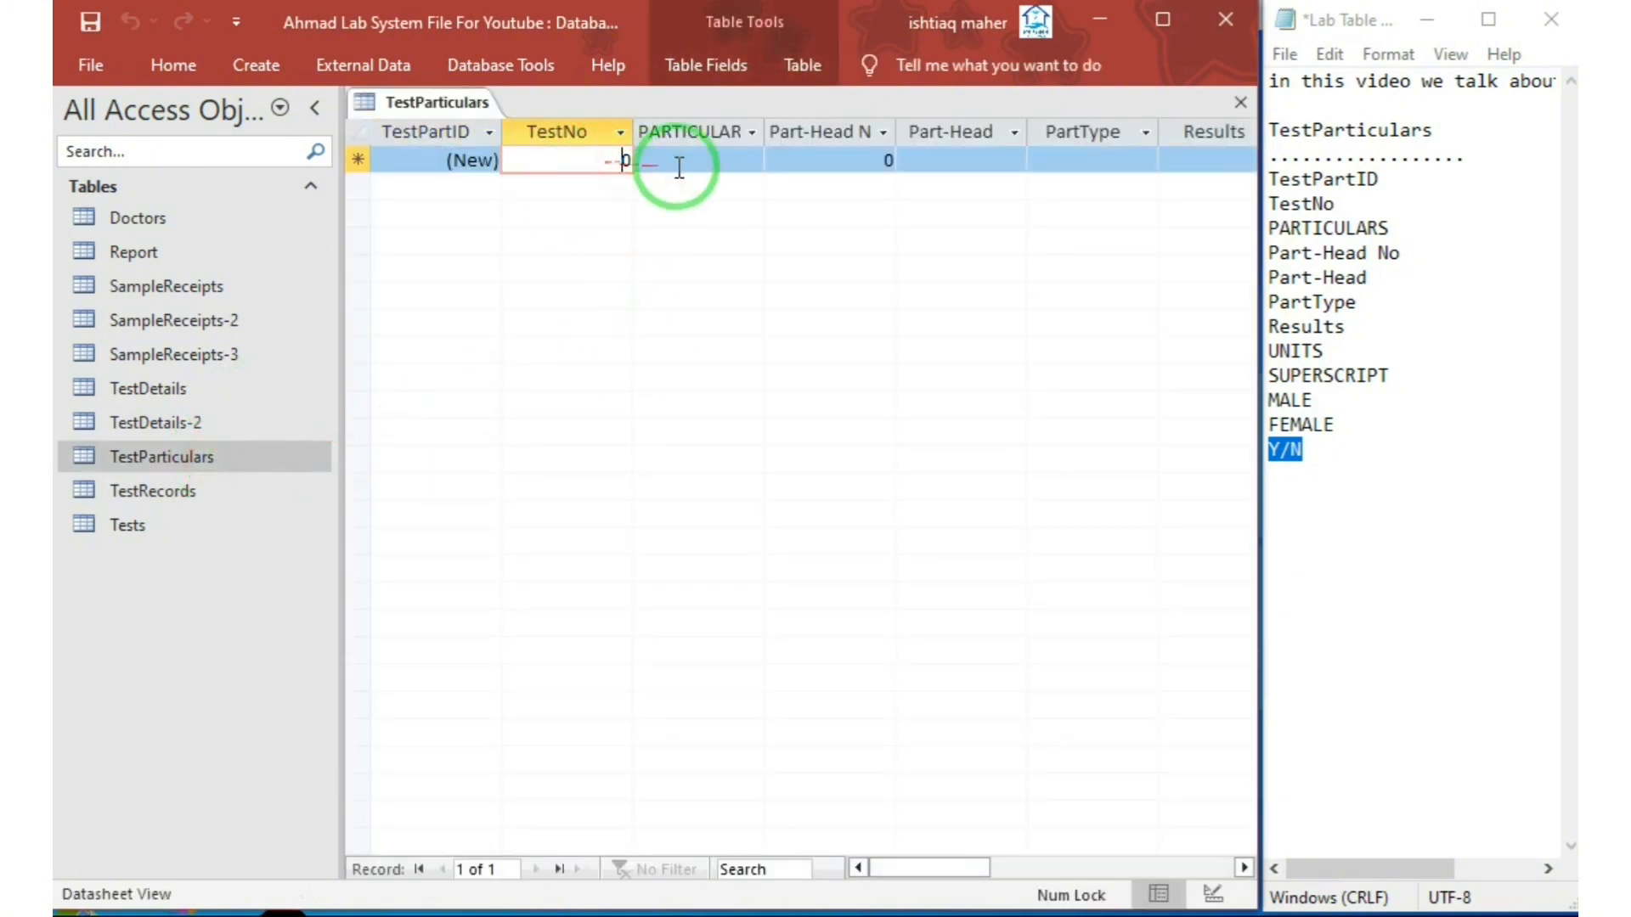
left_click(739, 161)
left_click(820, 161)
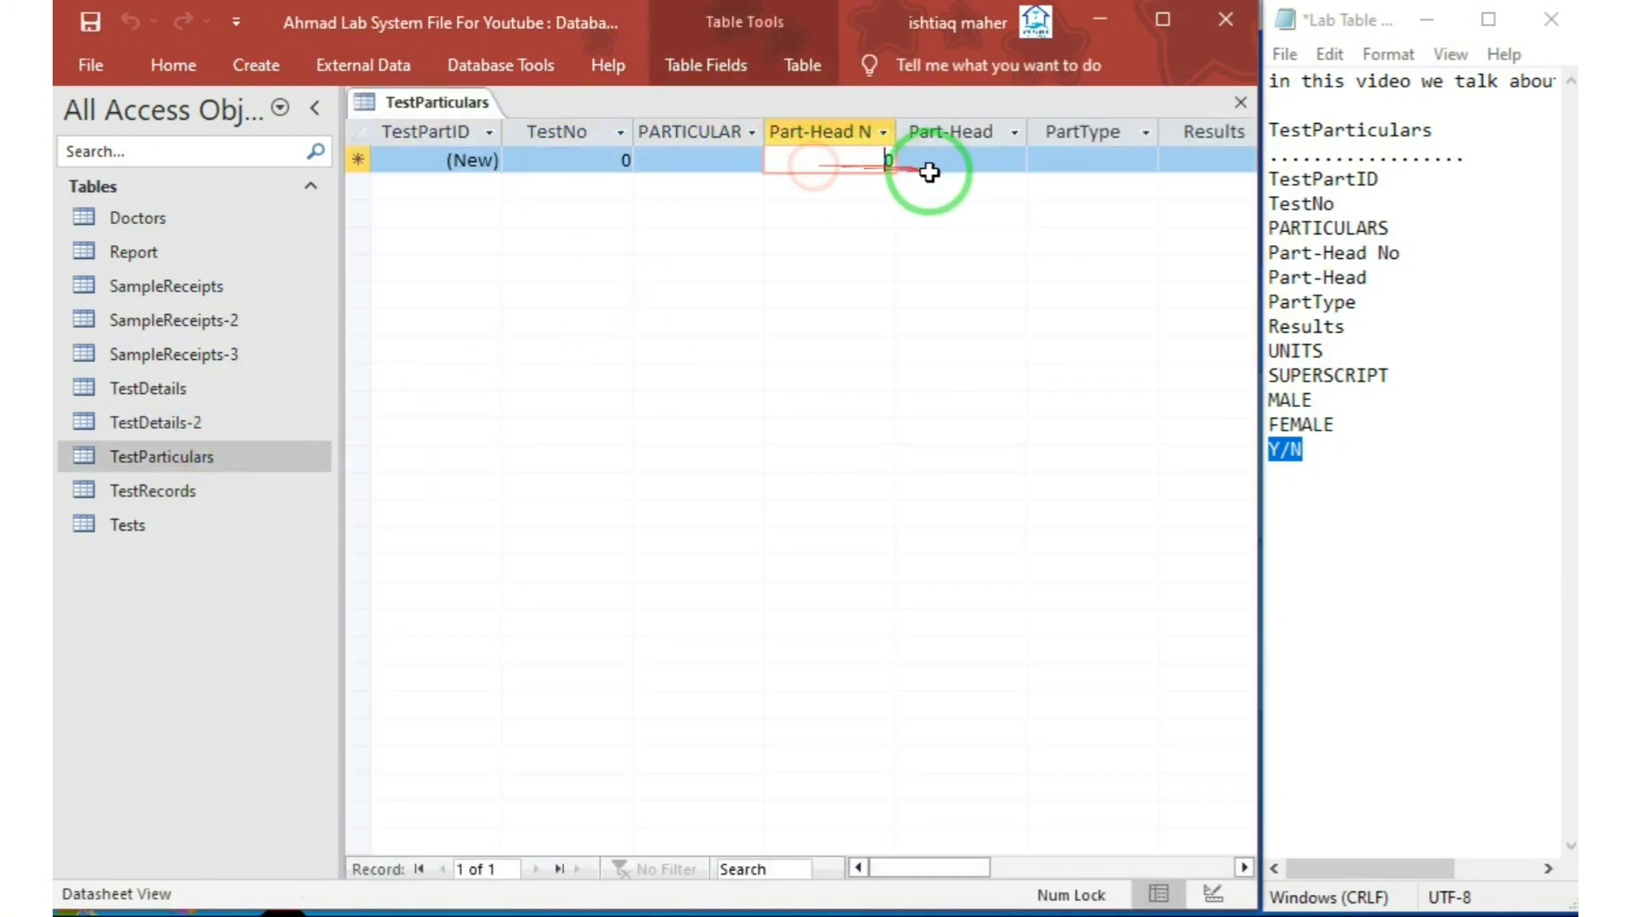
mouse_move(903, 860)
left_mouse_down()
mouse_move(1032, 864)
mouse_move(889, 851)
left_mouse_up()
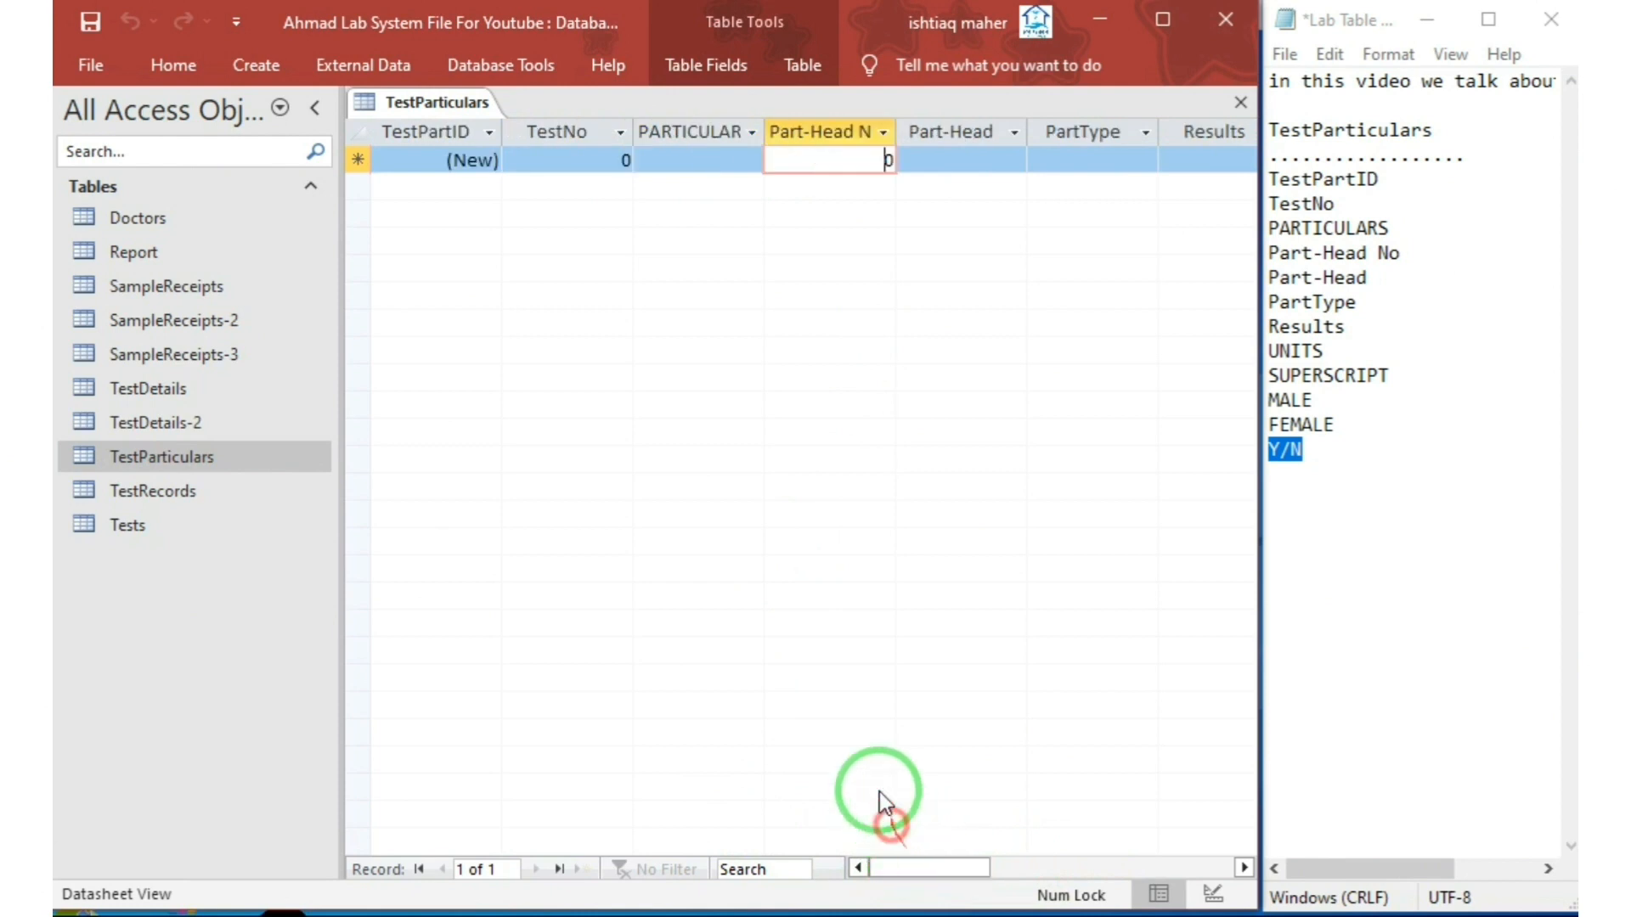
left_click(1240, 102)
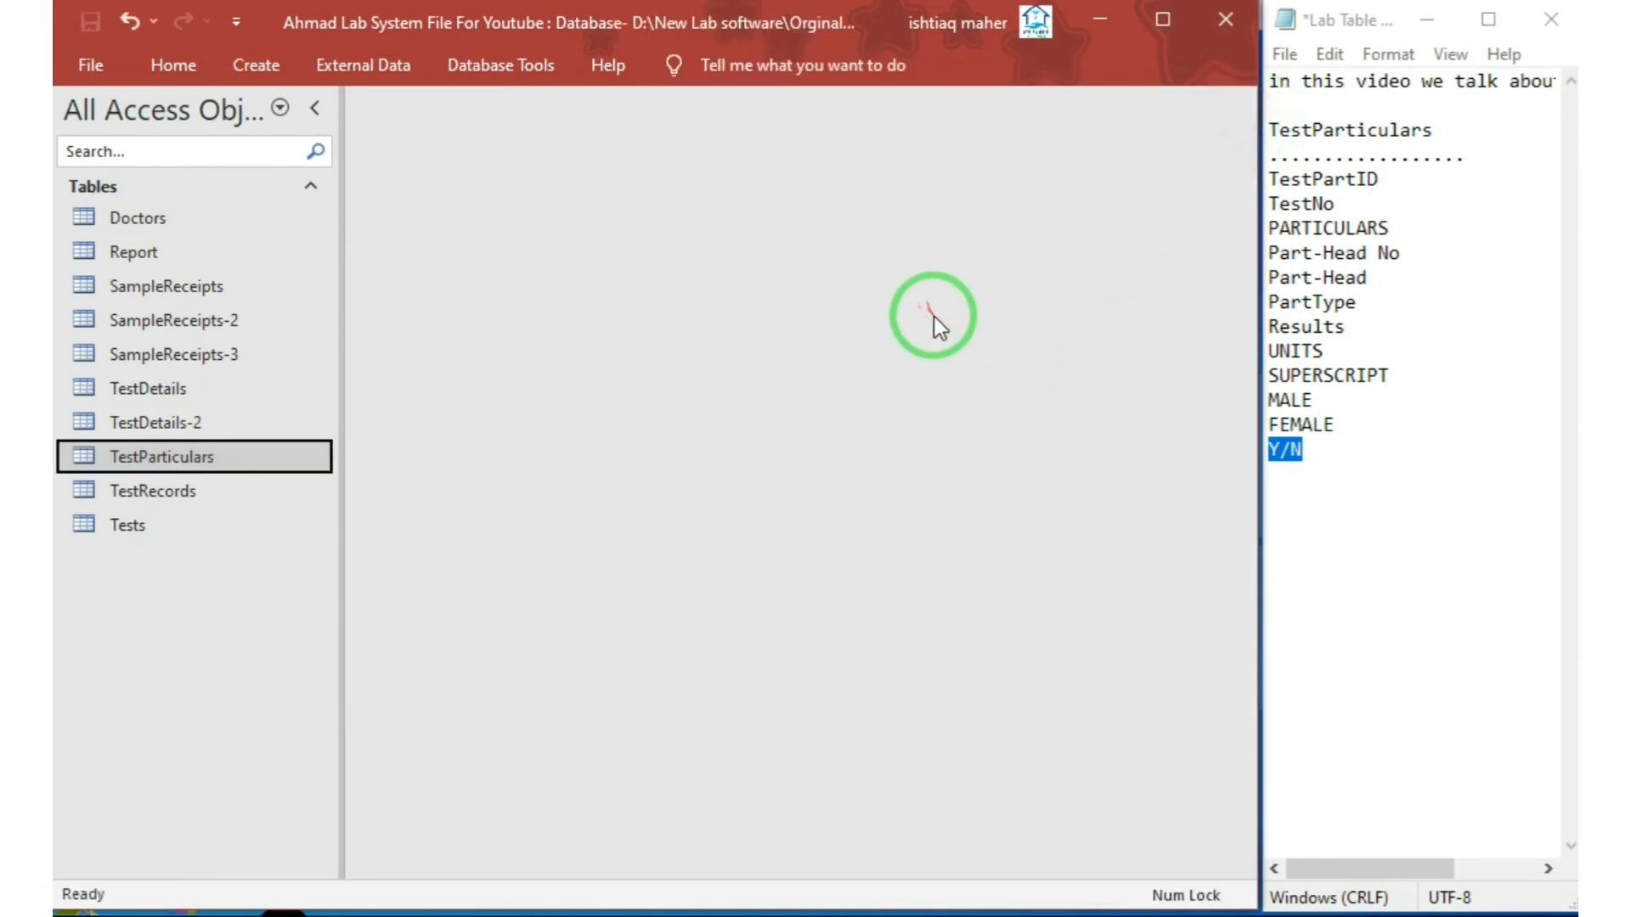